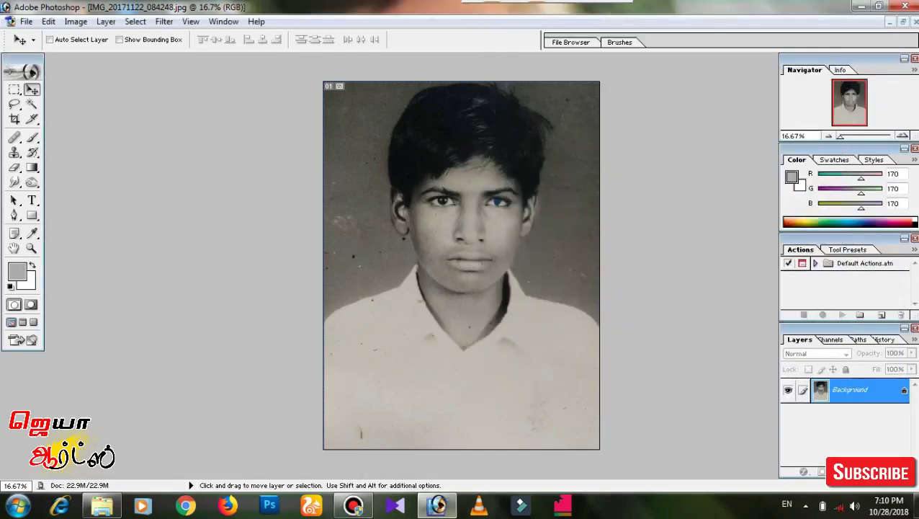
# Add a new empty Layer 1 above Background and zoom in on the face.
pyautogui.hotkey('ctrl', '-')
pyautogui.hotkey('ctrl', '-')
pyautogui.hotkey('ctrl', '-')
pyautogui.hotkey('ctrl', '+')
pyautogui.hotkey('ctrl', '+')
pyautogui.hotkey('ctrl', '+')
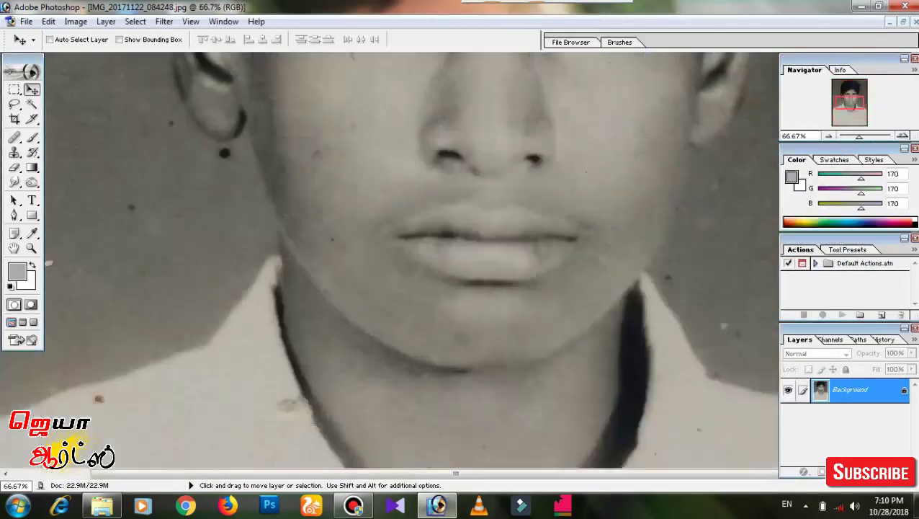
pyautogui.hotkey('ctrl', '-')
pyautogui.hotkey('ctrl', '-')
pyautogui.hotkey('ctrl', '-')
pyautogui.hotkey('ctrl', 'shift', 'alt', 'n')
pyautogui.hotkey('ctrl', '+')
pyautogui.hotkey('ctrl', '+')
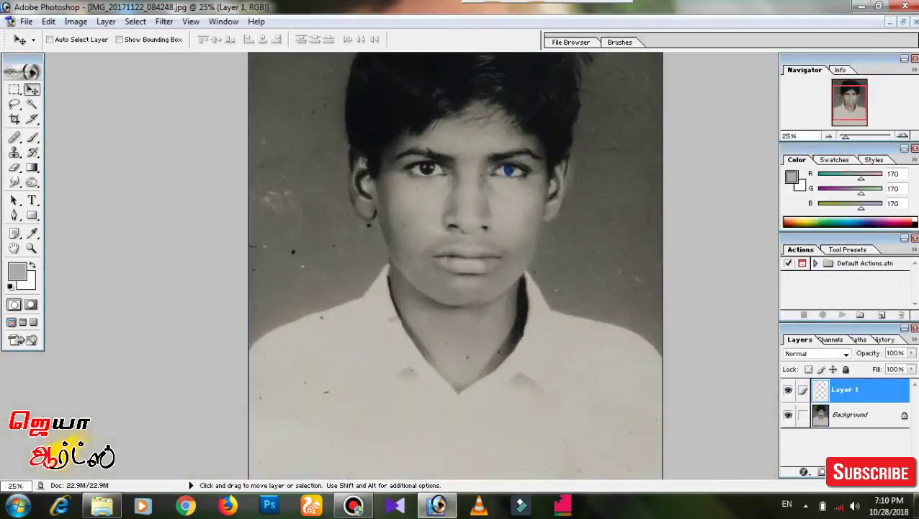
pyautogui.hotkey('ctrl', '+')
pyautogui.hotkey('ctrl', '+')
# Scroll down to the neck and collar with the Pen tool active.
pyautogui.scroll(3, 389, 259)
pyautogui.scroll(3, 389, 259)
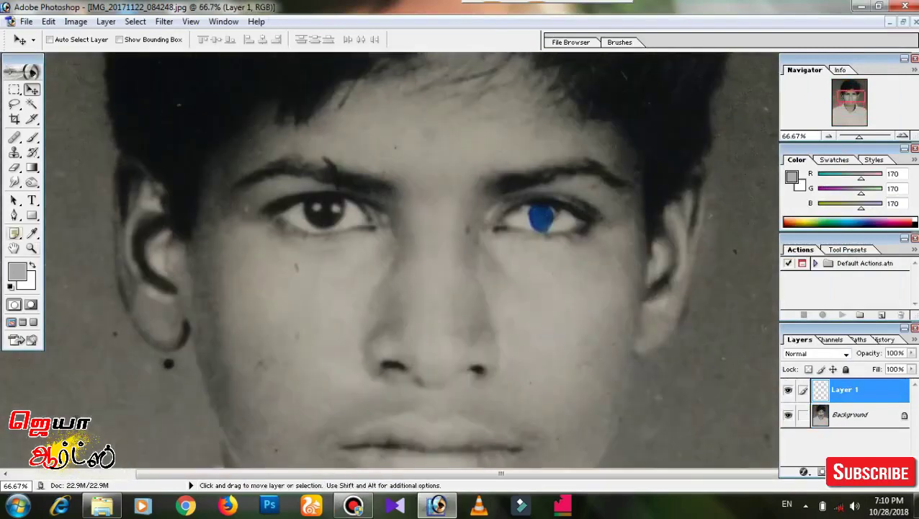
pyautogui.scroll(-3, 389, 260)
pyautogui.press('p')
pyautogui.scroll(-5, 389, 259)
pyautogui.scroll(-4, 389, 260)
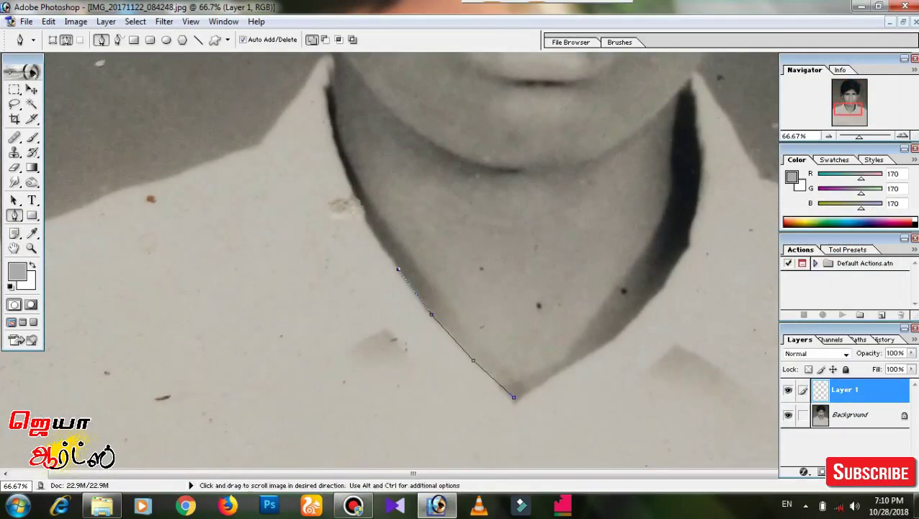
# Place Pen anchors along the face outline, panning the view as the path grows.
pyautogui.moveTo(404, 274); pyautogui.dragTo(447, 380)
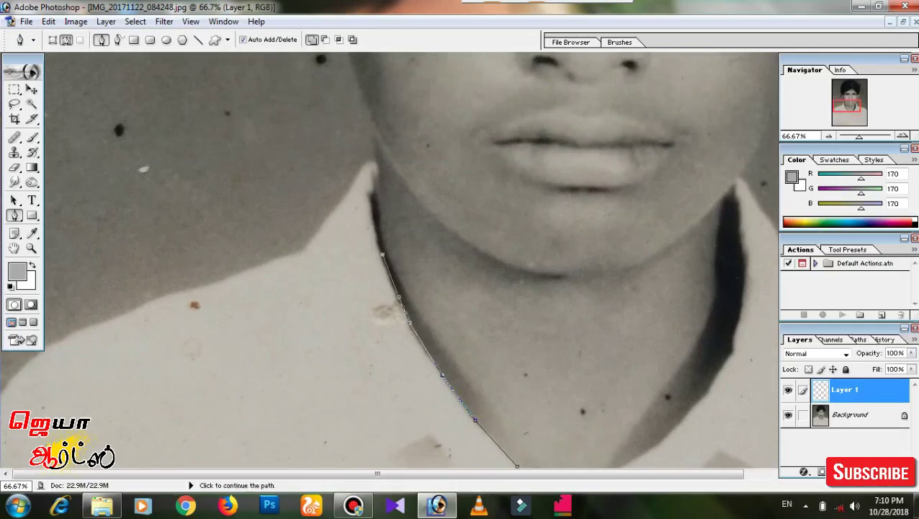
pyautogui.scroll(3, 389, 260)
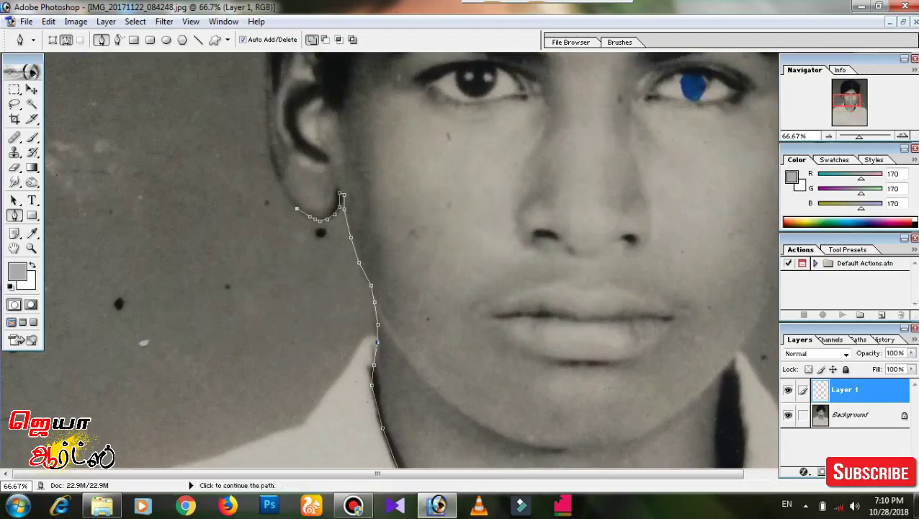
pyautogui.scroll(4, 376, 343)
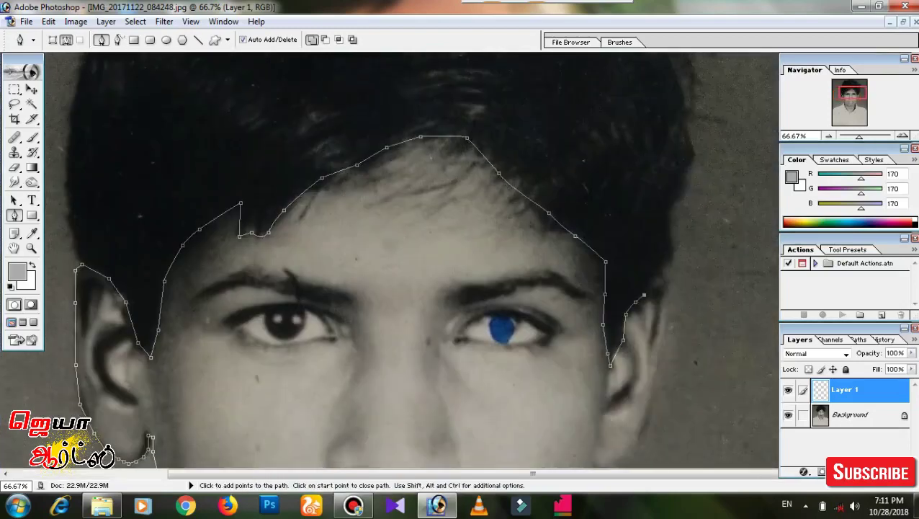
pyautogui.hotkey('ctrl', 'space')
pyautogui.moveTo(651, 391); pyautogui.dragTo(657, 231)
pyautogui.click(657, 231)
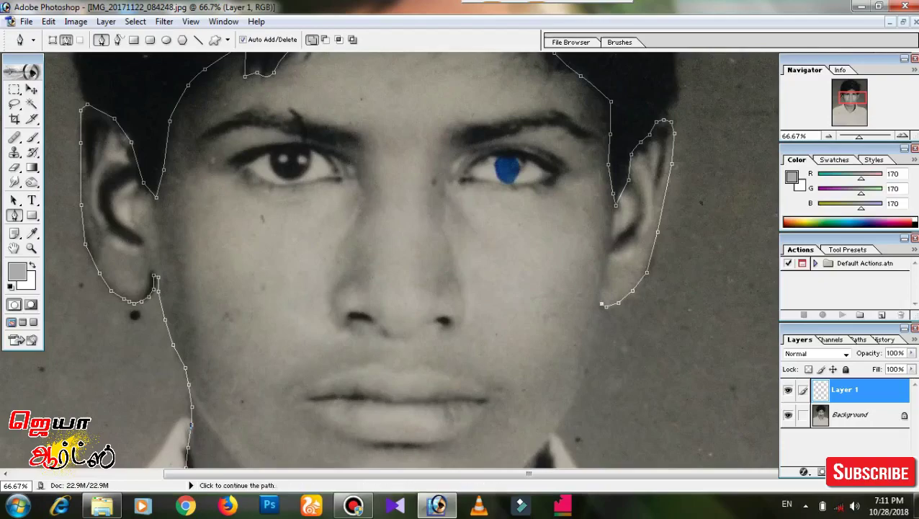
pyautogui.moveTo(597, 298); pyautogui.dragTo(595, 177)
pyautogui.click(595, 216)
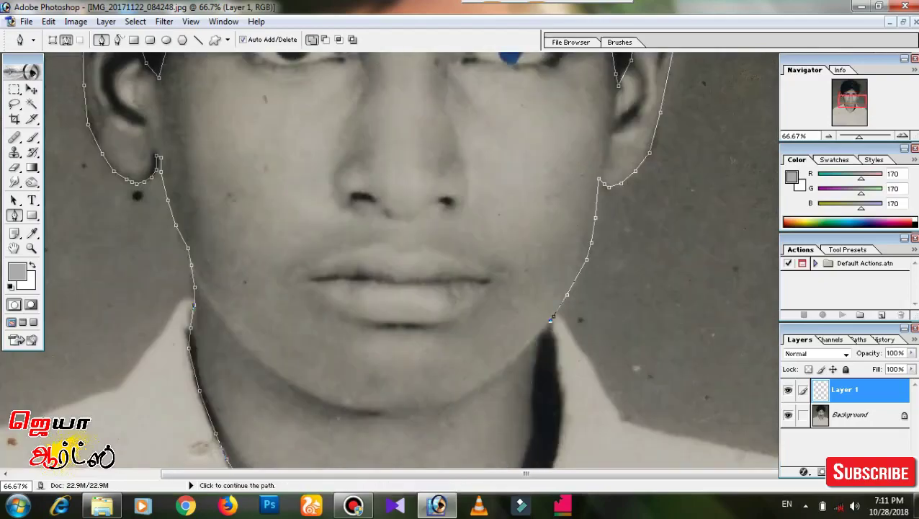
# Continue the outline down the neck, close it, and load it as a selection.
pyautogui.moveTo(551, 322); pyautogui.dragTo(548, 208)
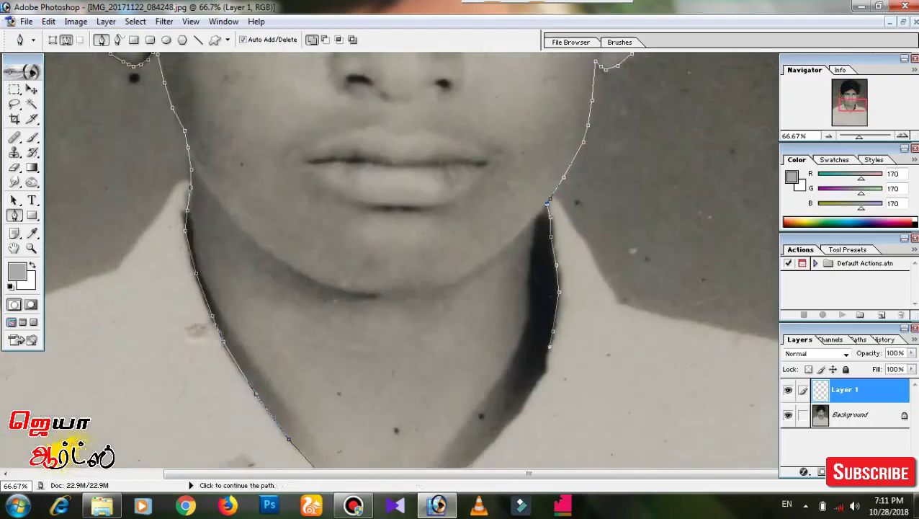
pyautogui.moveTo(547, 346); pyautogui.dragTo(593, 226)
pyautogui.click(590, 248)
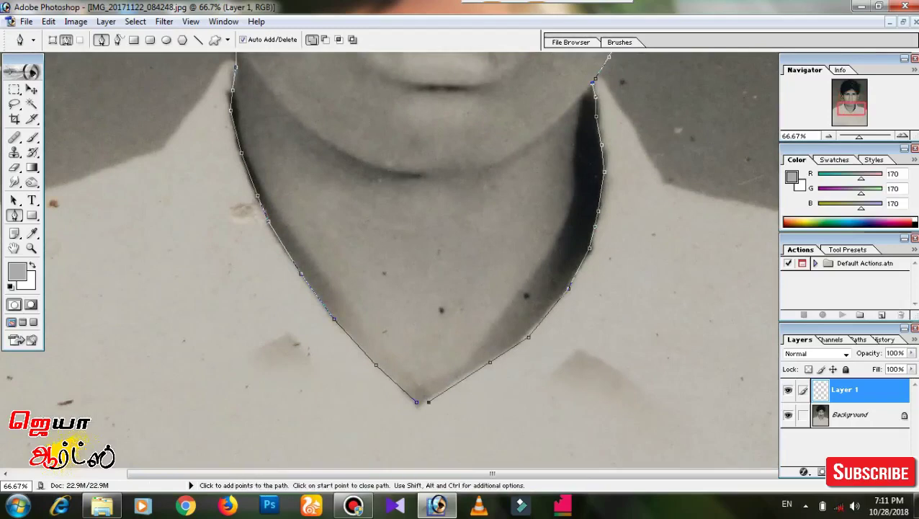
pyautogui.click(416, 405)
pyautogui.hotkey('alt', '[')
pyautogui.hotkey('ctrl', 'Return')
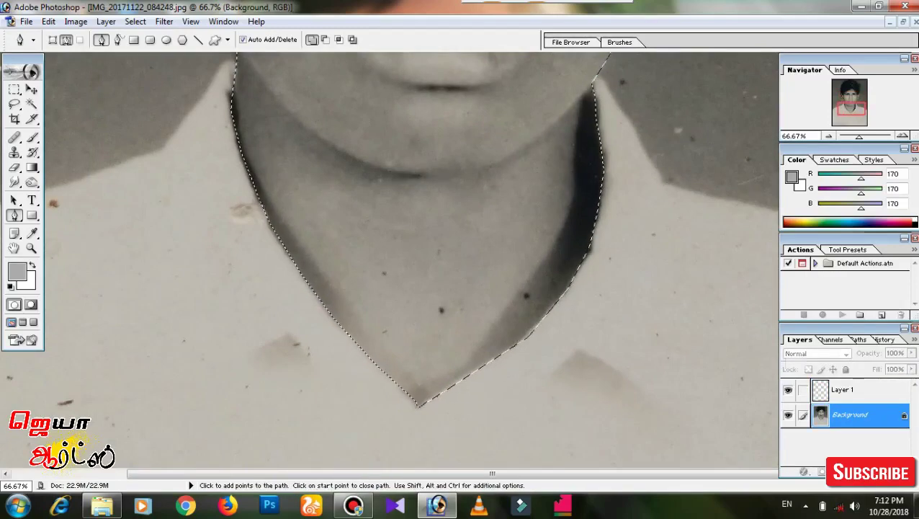
# Add an orange FF955B Solid Color fill layer over the selected skin.
pyautogui.click(836, 471)
pyautogui.click(829, 249)
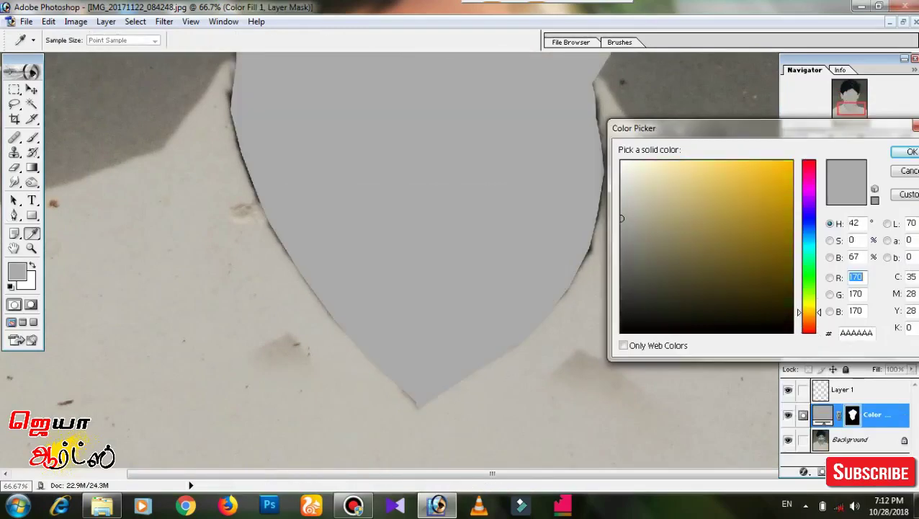
pyautogui.click(809, 329)
pyautogui.moveTo(809, 329)
pyautogui.mouseDown()
pyautogui.moveTo(809, 313)
pyautogui.moveTo(809, 323)
pyautogui.mouseUp()
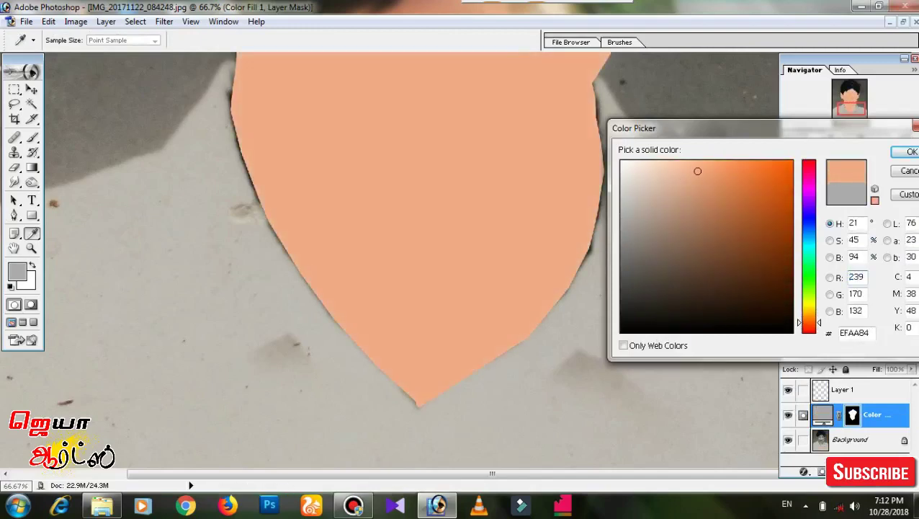
pyautogui.moveTo(697, 171)
pyautogui.mouseDown()
pyautogui.moveTo(693, 185)
pyautogui.moveTo(690, 172)
pyautogui.moveTo(675, 174)
pyautogui.moveTo(734, 164)
pyautogui.mouseUp()
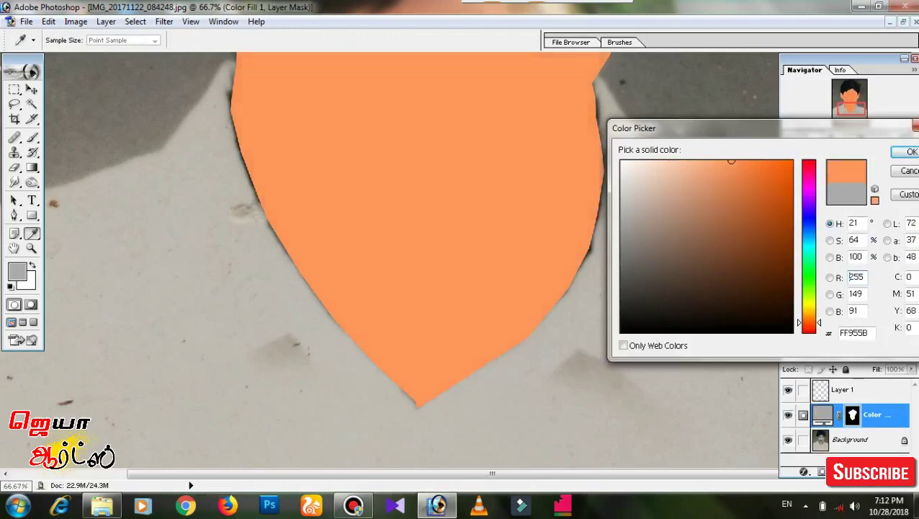
pyautogui.click(909, 151)
pyautogui.press('p')
pyautogui.click(816, 353)
# Set the skin fill to Overlay blend mode and zoom to 200% on the eye.
pyautogui.click(806, 237)
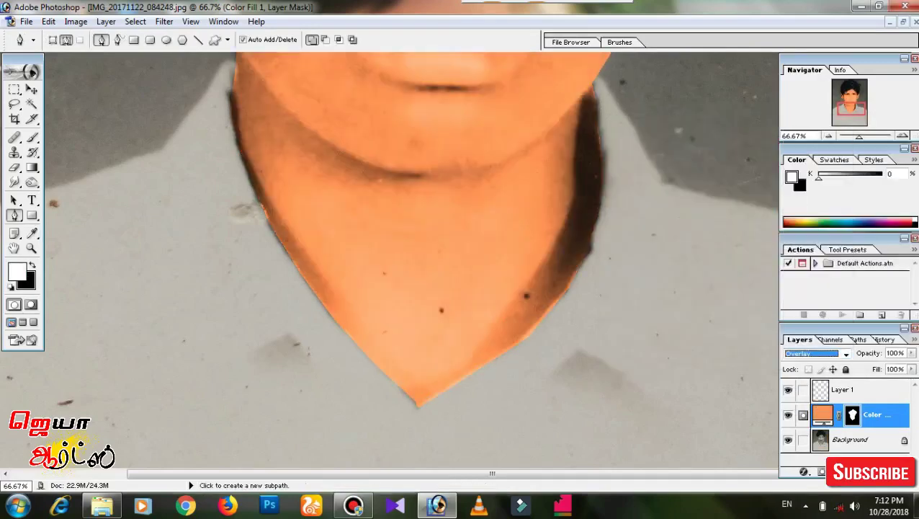
pyautogui.moveTo(432, 72)
pyautogui.mouseDown()
pyautogui.moveTo(432, 447)
pyautogui.moveTo(432, 320)
pyautogui.mouseUp()
pyautogui.scroll(-3, 389, 260)
pyautogui.hotkey('ctrl', '0')
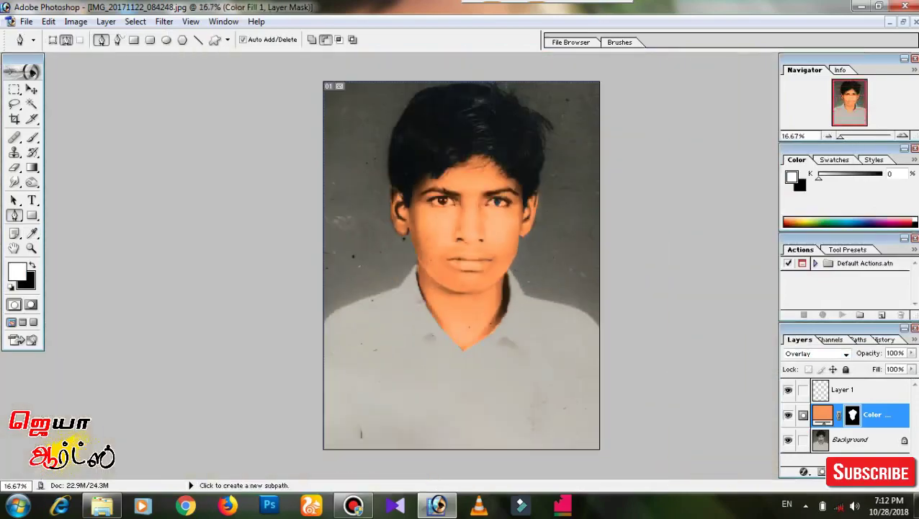
pyautogui.hotkey('ctrl', '+')
pyautogui.hotkey('ctrl', '+')
pyautogui.hotkey('ctrl', '+')
pyautogui.hotkey('ctrl', '+')
pyautogui.moveTo(389, 108); pyautogui.dragTo(388, 432)
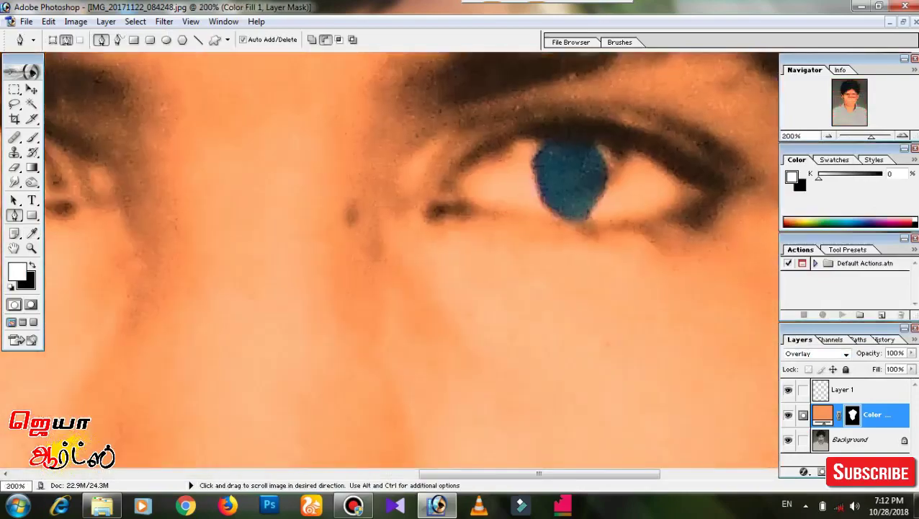
pyautogui.hotkey('ctrl', '-')
# Choose the Smudge tool with a Pastel Dark brush.
pyautogui.press('r')
pyautogui.rightClick(336, 224)
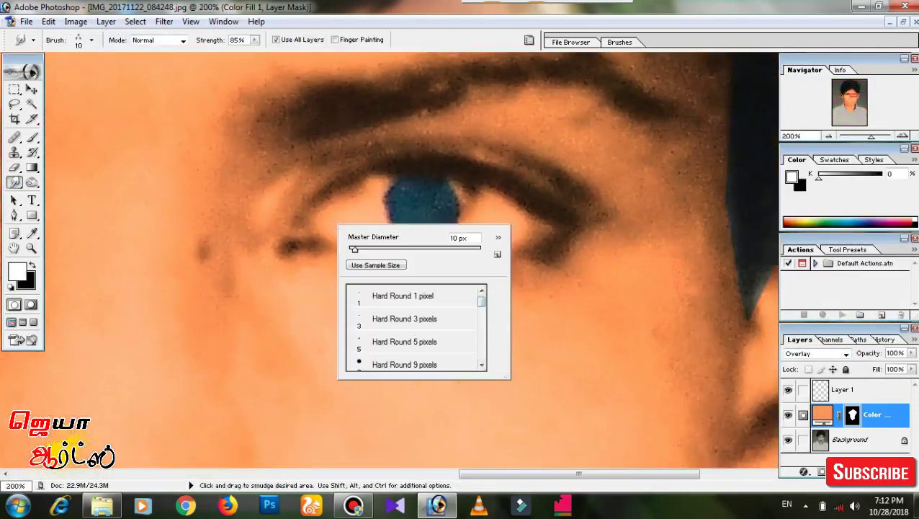
pyautogui.scroll(-5, 411, 328)
pyautogui.scroll(-5, 411, 328)
pyautogui.scroll(-5, 410, 327)
pyautogui.click(407, 312)
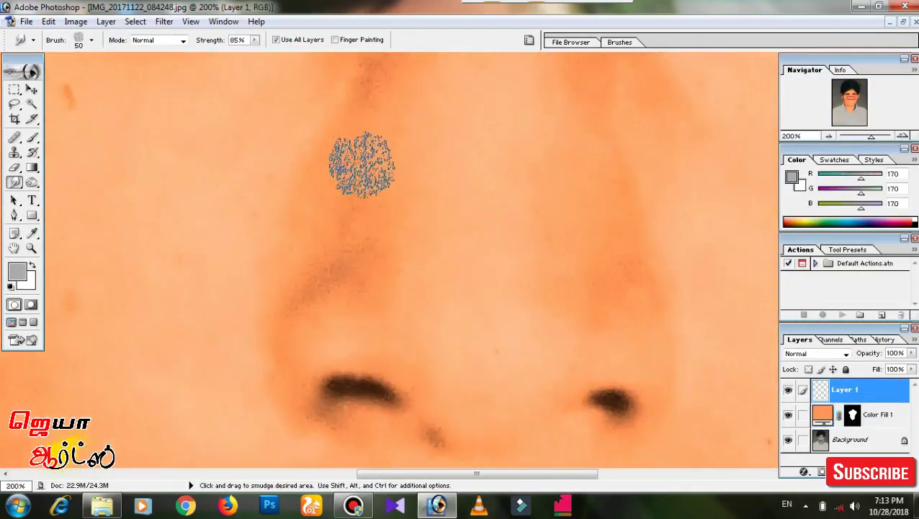
# Shrink the smudge brush to 40 and smooth the skin between the eyes and nose bridge.
pyautogui.press('[')
pyautogui.moveTo(507, 306); pyautogui.dragTo(507, 56)
pyautogui.moveTo(284, 84); pyautogui.dragTo(373, 270)
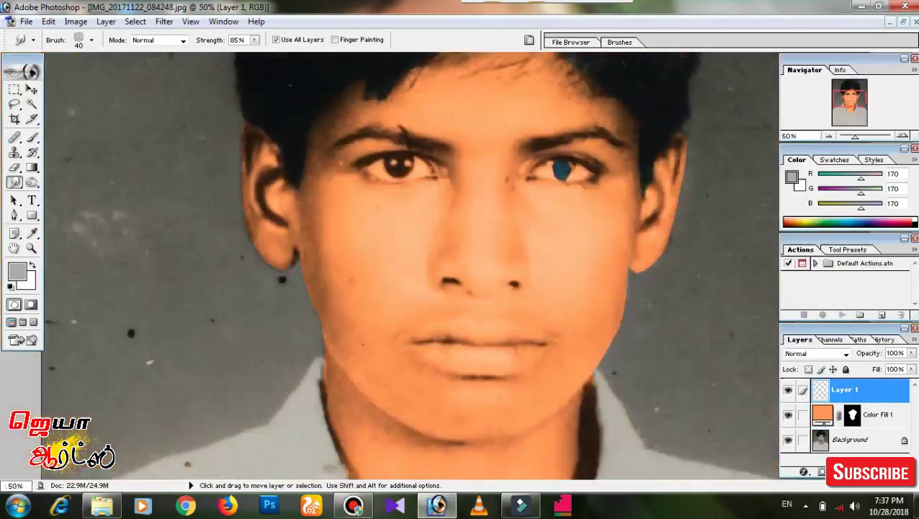
pyautogui.scroll(2, 400, 317)
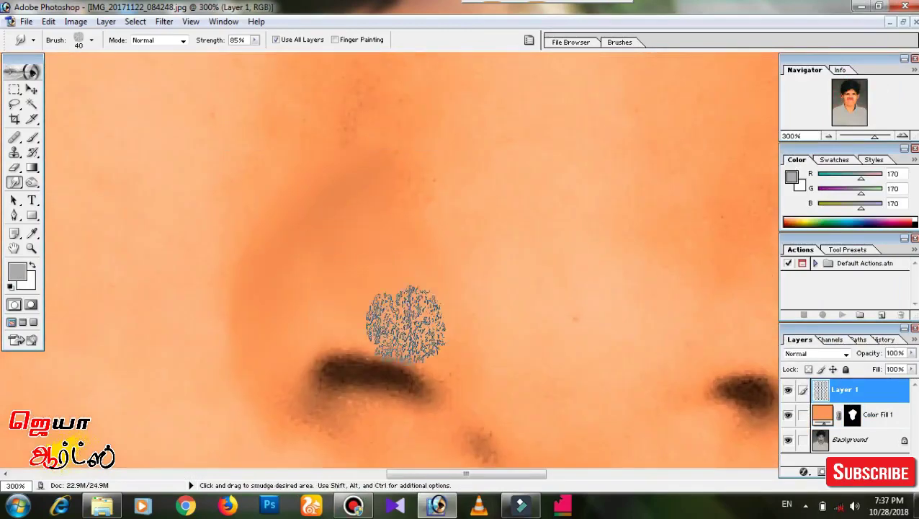
pyautogui.scroll(1, 349, 262)
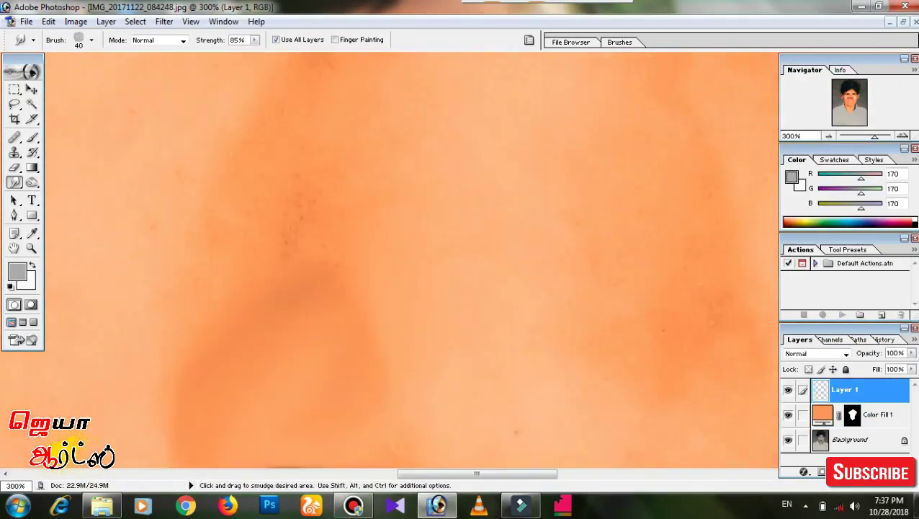
pyautogui.hscroll(2, 319, 303)
pyautogui.scroll(-2, 360, 288)
pyautogui.hscroll(2, 420, 318)
pyautogui.scroll(2, 447, 245)
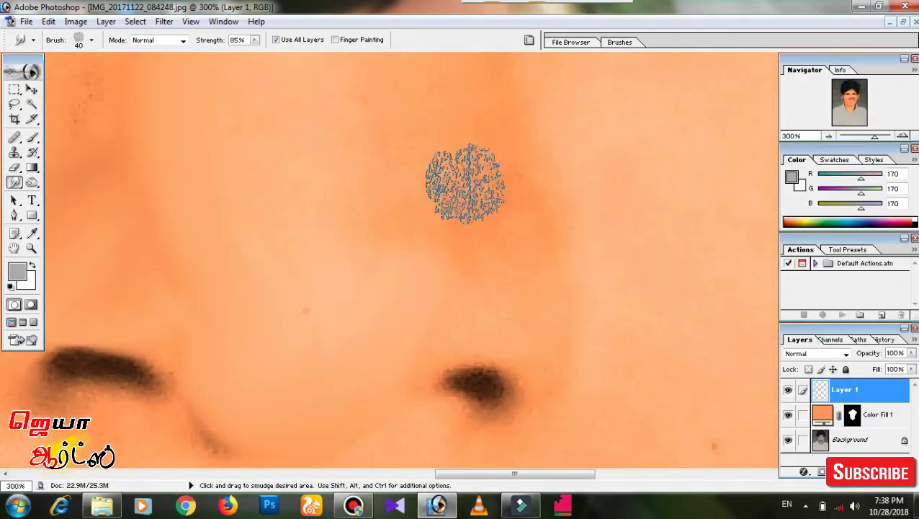
pyautogui.scroll(2, 384, 213)
pyautogui.scroll(-2, 362, 171)
pyautogui.hscroll(-2, 361, 170)
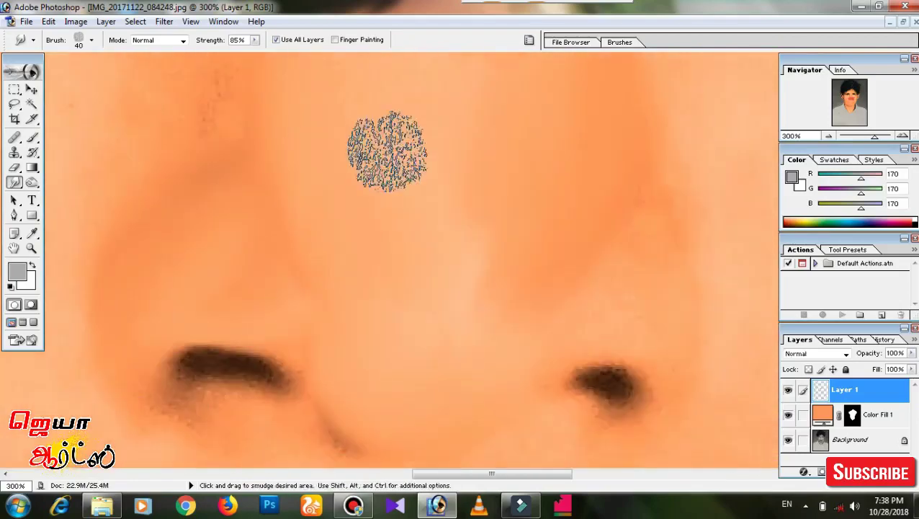
pyautogui.scroll(-2, 385, 216)
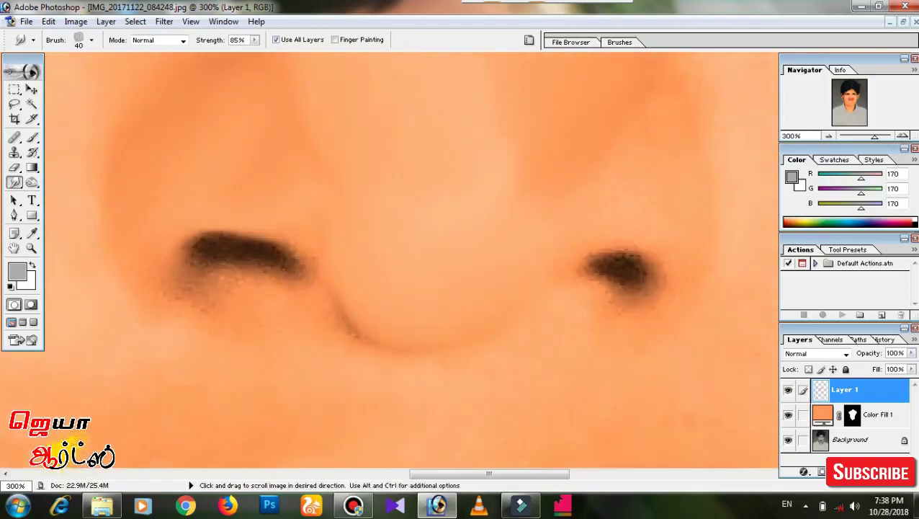
pyautogui.scroll(2, 339, 334)
pyautogui.scroll(-5, 349, 164)
pyautogui.scroll(2, 317, 245)
pyautogui.scroll(-1, 339, 248)
# Smudge the skin around the nostrils and upper lip, reducing the brush to 20.
pyautogui.hscroll(1, 339, 248)
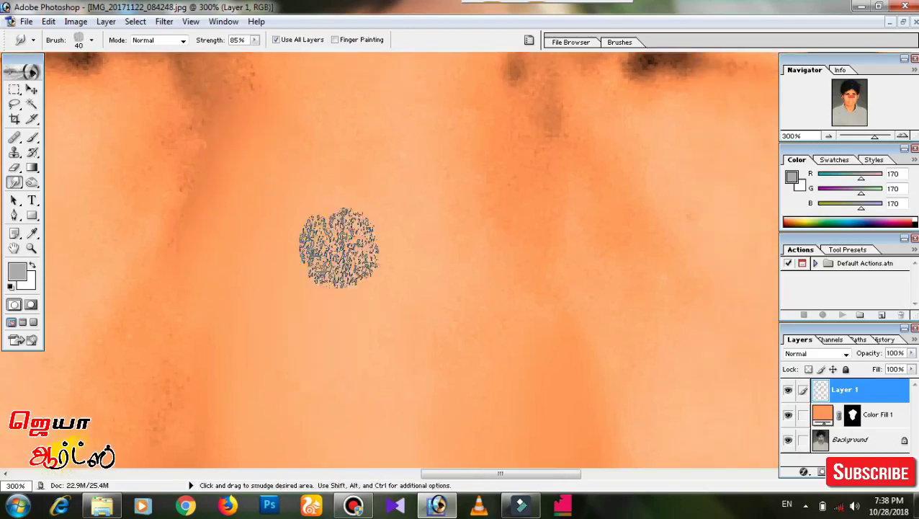
pyautogui.scroll(-2, 339, 248)
pyautogui.scroll(2, 390, 297)
pyautogui.hscroll(1, 390, 297)
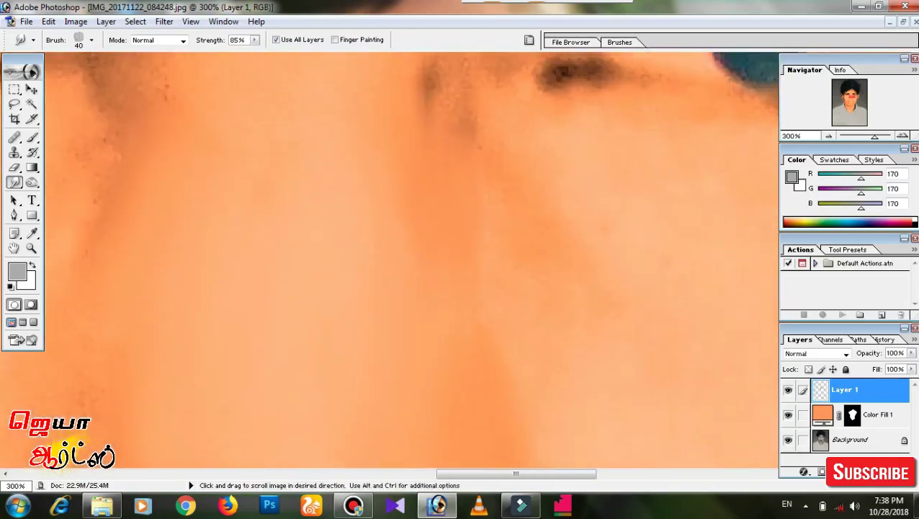
pyautogui.scroll(3, 411, 259)
pyautogui.hscroll(-1, 441, 260)
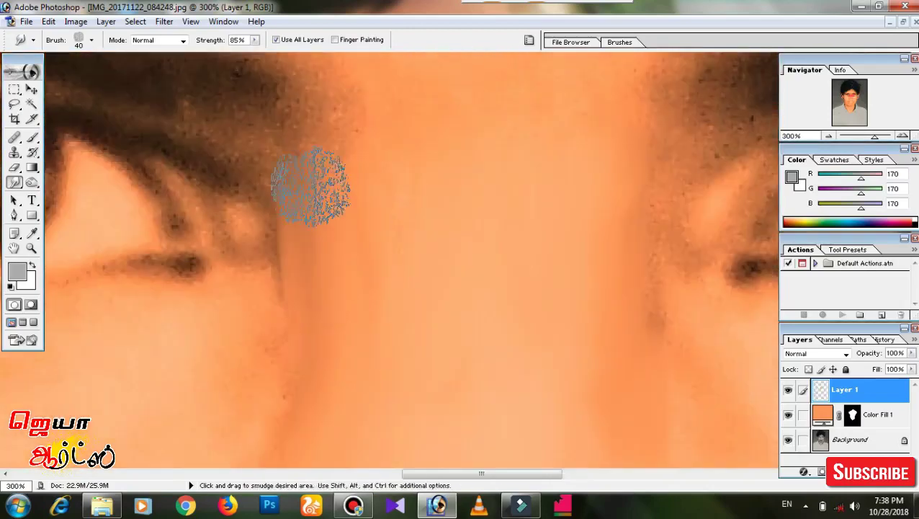
pyautogui.scroll(-1, 484, 236)
pyautogui.hscroll(-1, 484, 236)
pyautogui.scroll(1, 432, 274)
pyautogui.scroll(-1, 398, 302)
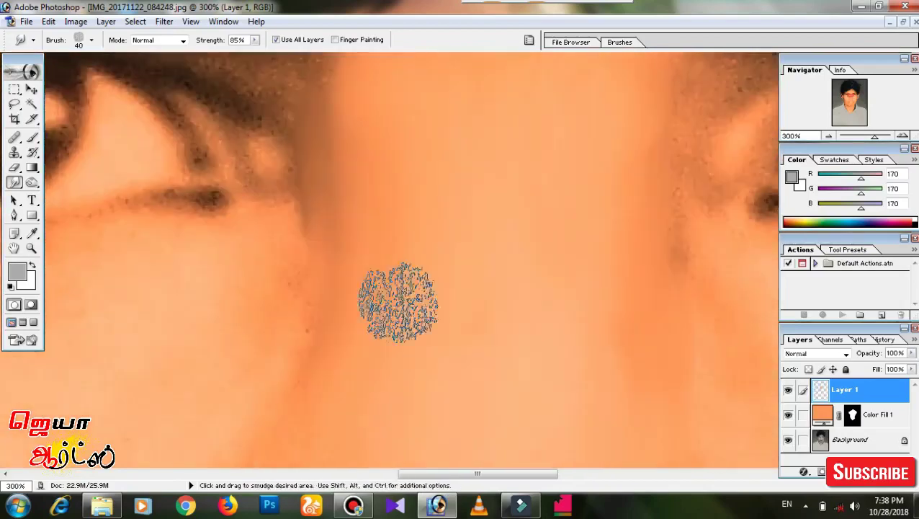
pyautogui.scroll(-2, 398, 303)
pyautogui.scroll(-1, 441, 269)
pyautogui.scroll(-1, 441, 269)
pyautogui.hscroll(1, 435, 150)
pyautogui.scroll(1, 435, 149)
pyautogui.hscroll(1, 455, 214)
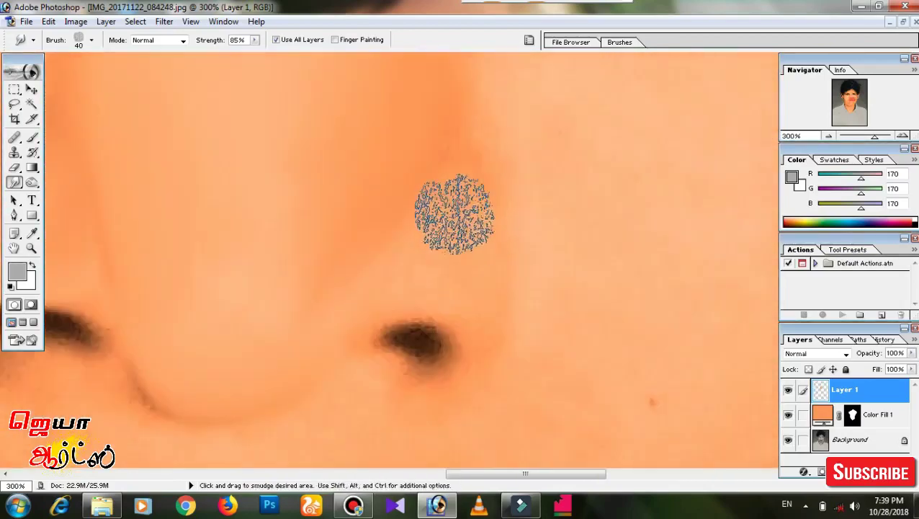
pyautogui.press('[')
pyautogui.press('[')
pyautogui.scroll(-2, 490, 274)
pyautogui.scroll(2, 508, 116)
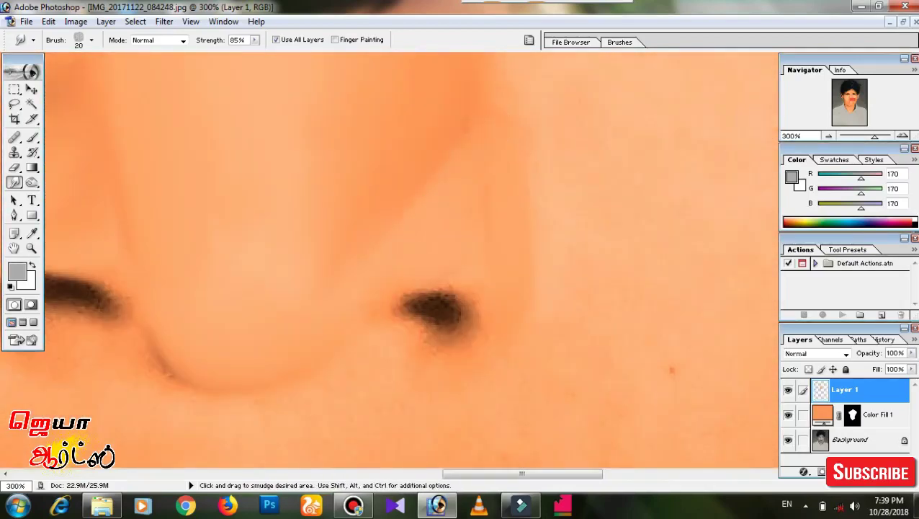
# Smudge the skin around the left nostril smooth on Layer 1.
pyautogui.scroll(-1, 400, 180)
pyautogui.press('z')
pyautogui.scroll(1, 476, 293)
pyautogui.hscroll(-1, 476, 293)
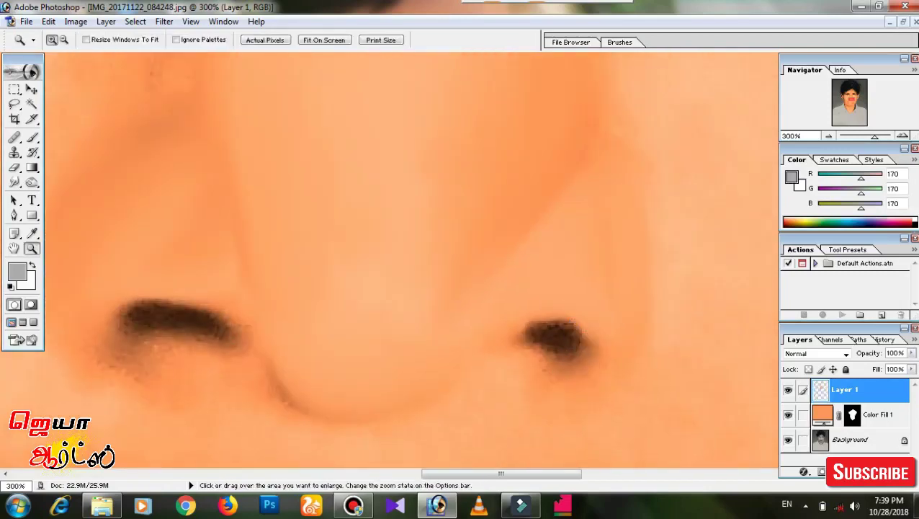
pyautogui.press('r')
pyautogui.scroll(-3, 461, 260)
pyautogui.hscroll(-1, 461, 260)
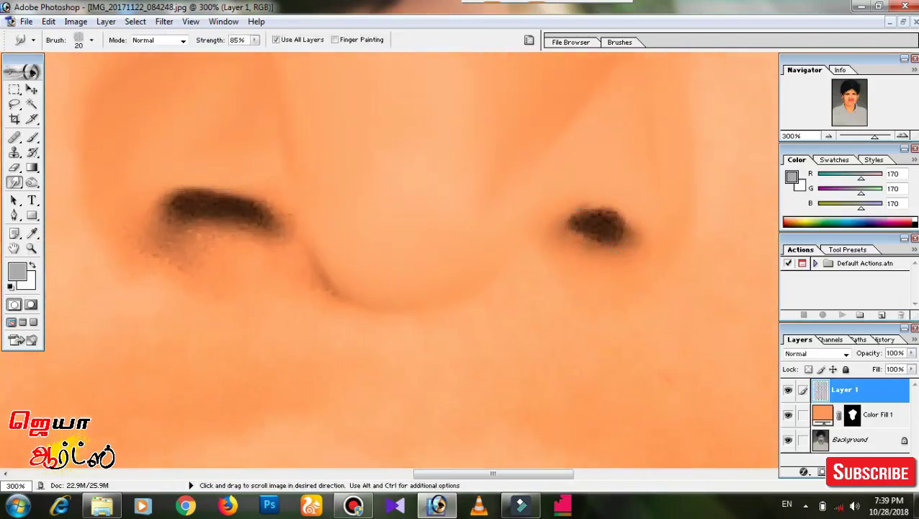
pyautogui.moveTo(189, 163); pyautogui.dragTo(312, 242)
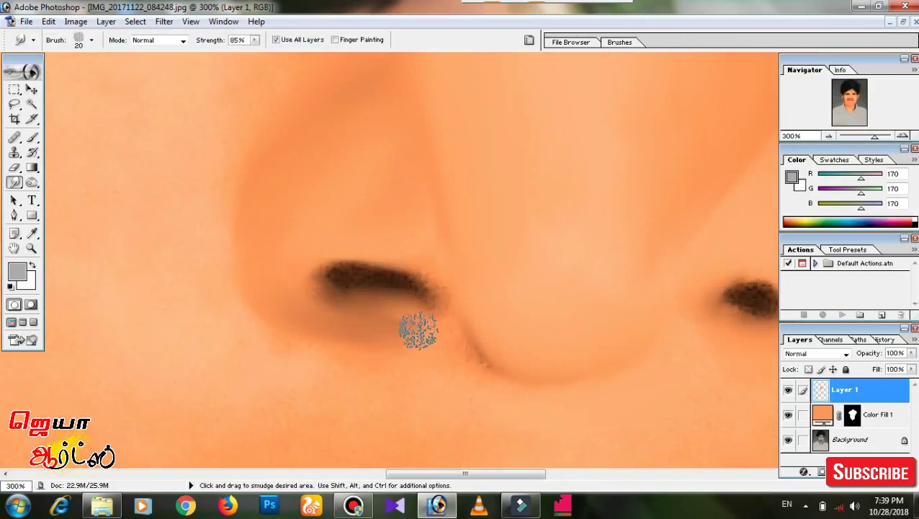
pyautogui.moveTo(439, 295); pyautogui.dragTo(297, 267)
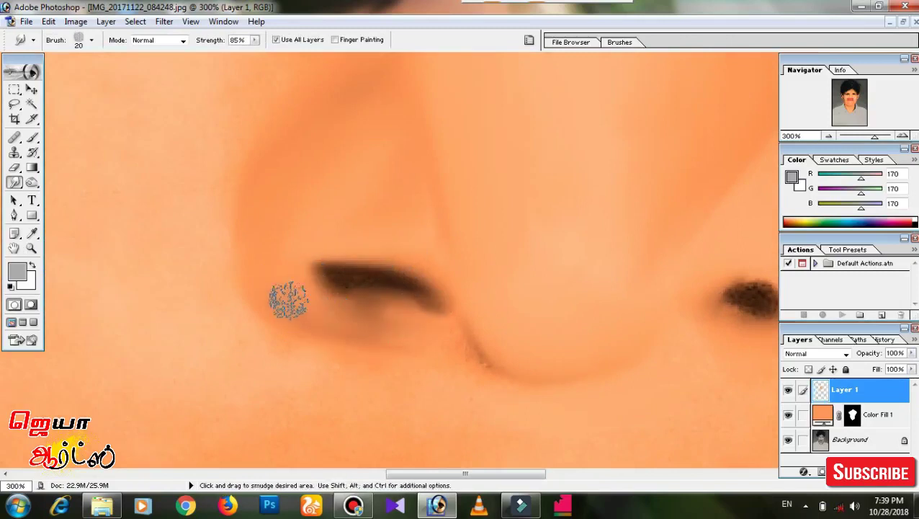
# Zoom and pan around the nose, settling at 200% on the nose.
pyautogui.scroll(3, 500, 352)
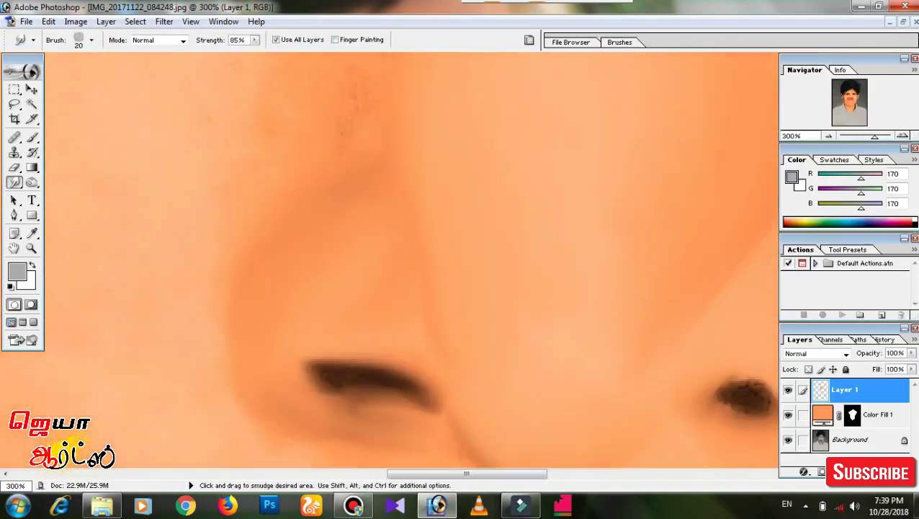
pyautogui.scroll(3, 454, 359)
pyautogui.scroll(3, 314, 297)
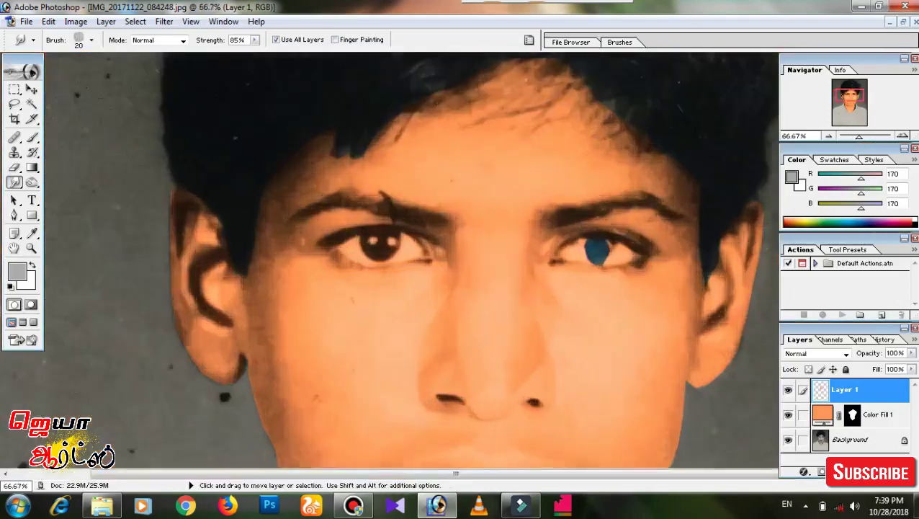
pyautogui.hotkey('ctrl', '+')
pyautogui.scroll(-2, 321, 226)
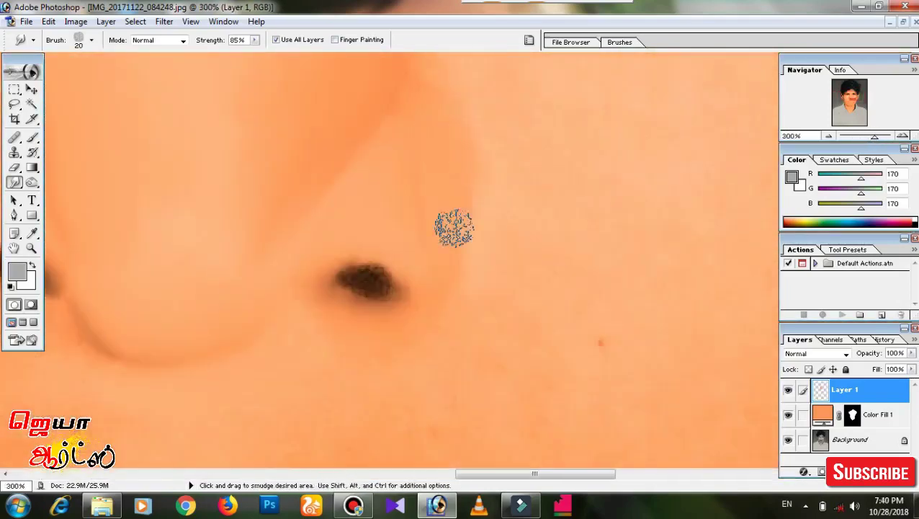
pyautogui.scroll(1, 441, 281)
pyautogui.scroll(2, 414, 130)
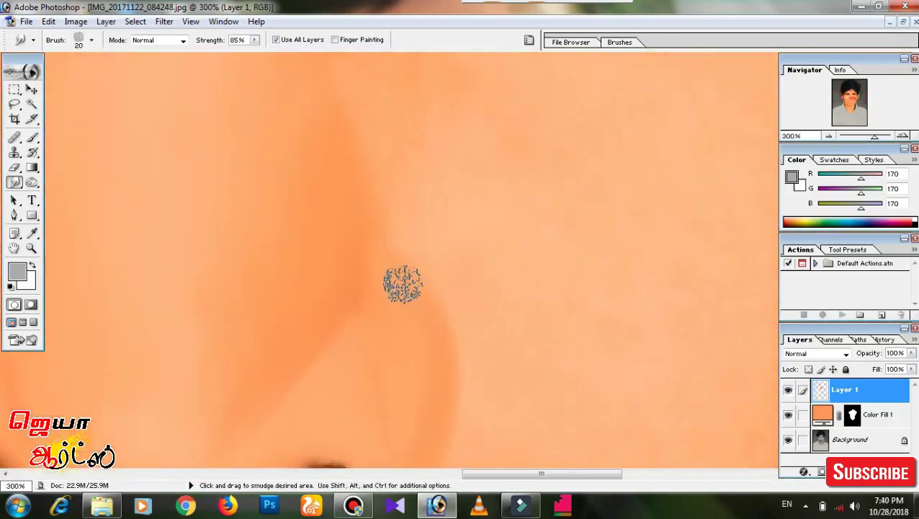
pyautogui.hotkey('ctrl', '-')
pyautogui.hotkey('ctrl', '-')
pyautogui.hotkey('ctrl', '-')
pyautogui.hotkey('ctrl', '+')
pyautogui.hotkey('ctrl', '+')
pyautogui.moveTo(493, 137); pyautogui.dragTo(205, 174)
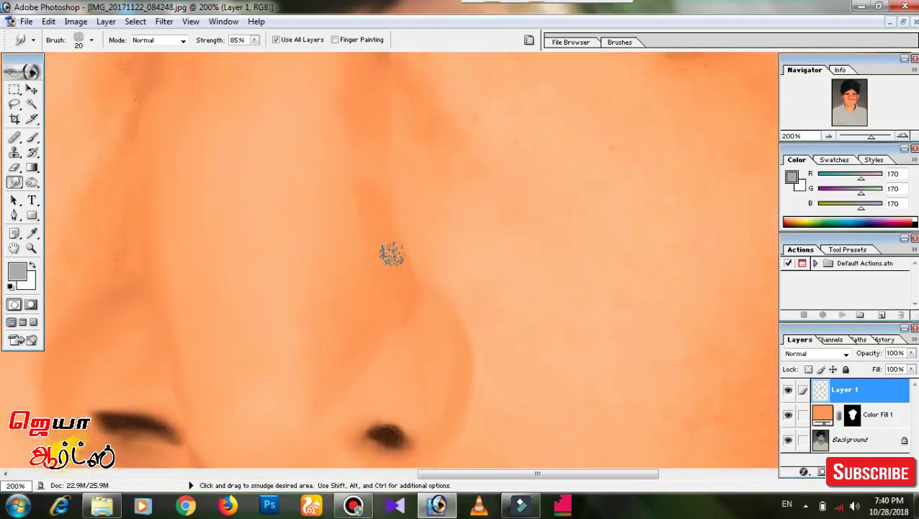
pyautogui.hscroll(-2, 315, 323)
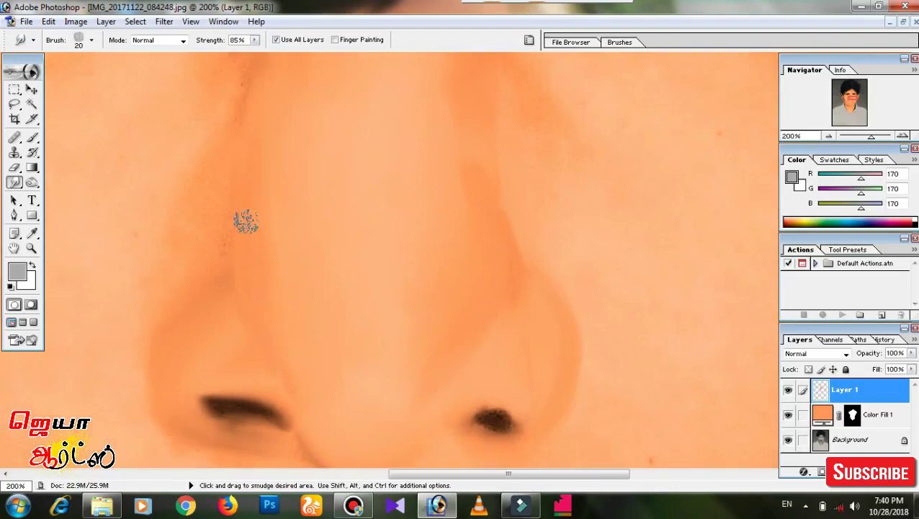
pyautogui.hscroll(2, 403, 259)
pyautogui.scroll(1, 403, 260)
pyautogui.scroll(-2, 422, 249)
pyautogui.hscroll(-1, 456, 182)
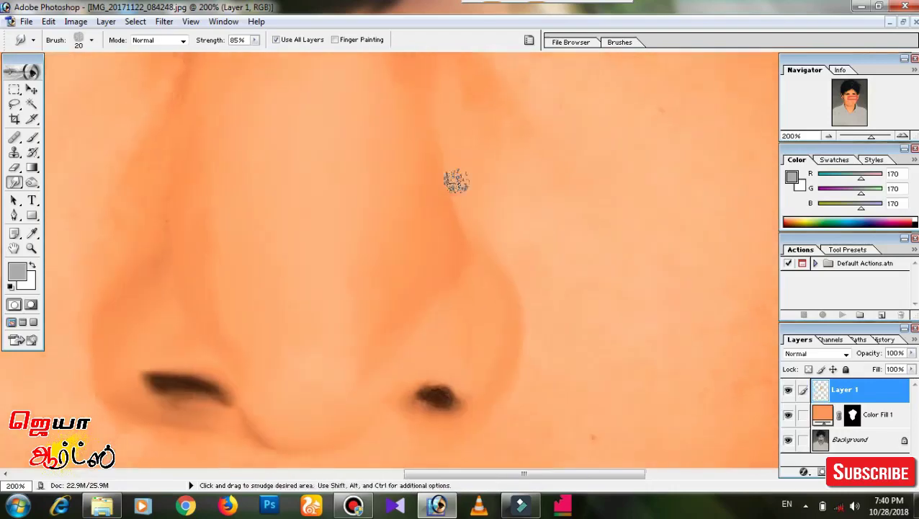
pyautogui.scroll(1, 486, 276)
pyautogui.scroll(1, 486, 275)
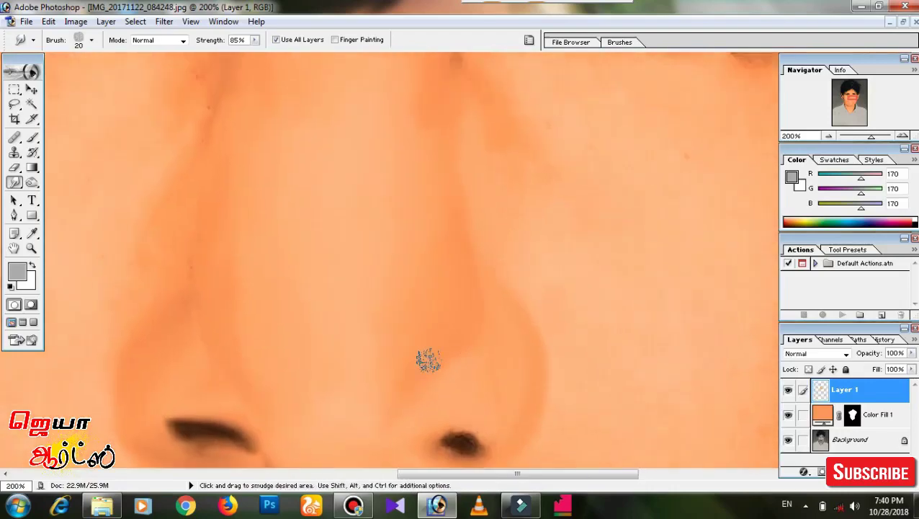
pyautogui.hotkey('ctrl', '0')
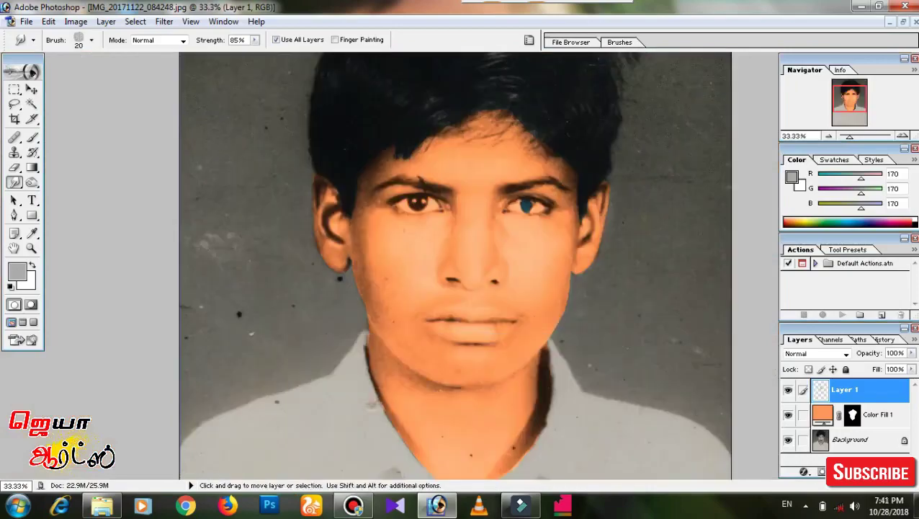
pyautogui.hotkey('ctrl', '+')
pyautogui.hotkey('ctrl', '+')
pyautogui.hotkey('ctrl', '+')
pyautogui.scroll(-3, 277, 200)
pyautogui.hscroll(-3, 277, 199)
# Enlarge the smudge brush to 80 pixels and zoom to 300% on the cheek.
pyautogui.press(']')
pyautogui.press(']')
pyautogui.press(']')
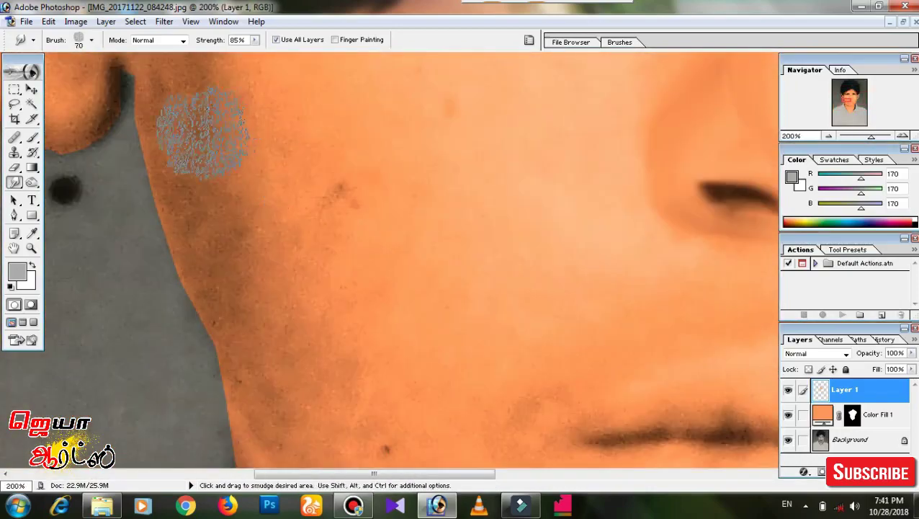
pyautogui.scroll(-1, 252, 245)
pyautogui.hscroll(-1, 252, 245)
pyautogui.scroll(2, 296, 293)
pyautogui.scroll(-2, 296, 288)
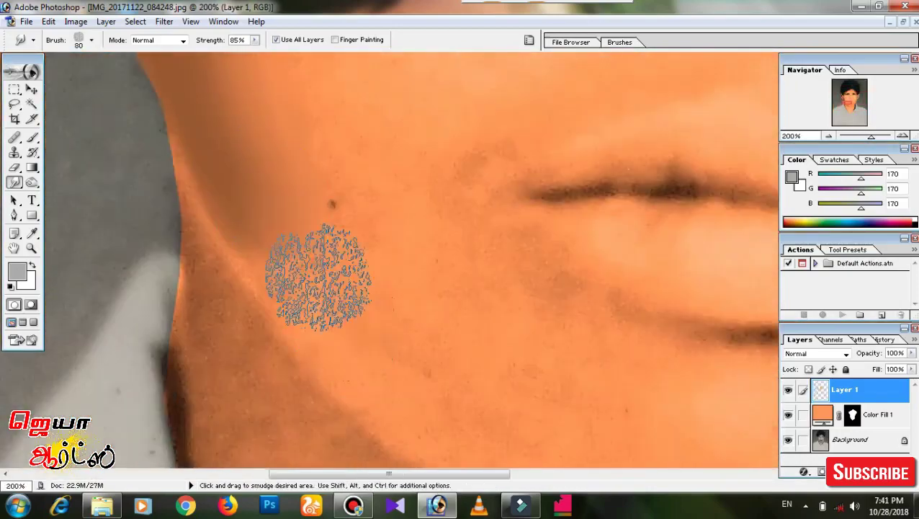
pyautogui.hotkey('ctrl', '+')
pyautogui.scroll(-2, 297, 267)
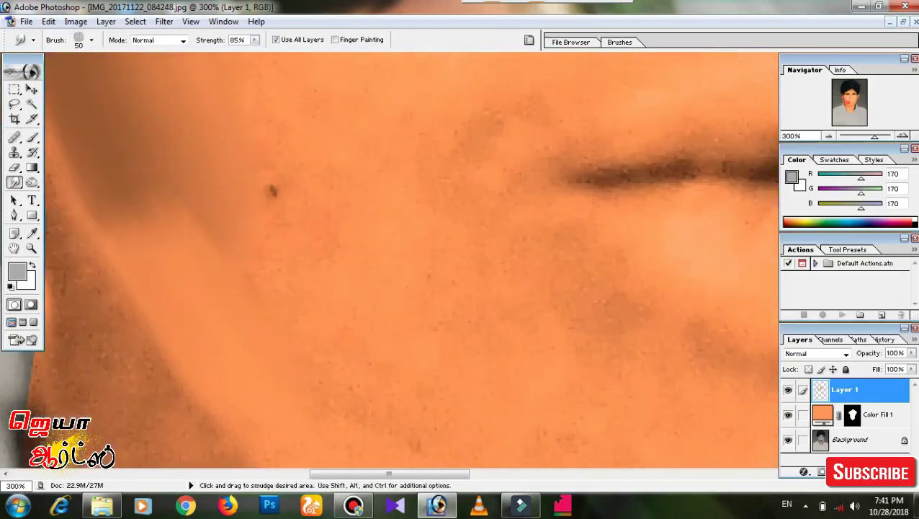
pyautogui.scroll(1, 296, 266)
# Reduce the smudge brush to 50 pixels and move over the lower cheek to the shoulder edge.
pyautogui.press('[')
pyautogui.press('[')
pyautogui.press('[')
pyautogui.scroll(-3, 199, 170)
pyautogui.hscroll(-1, 199, 170)
pyautogui.scroll(2, 199, 170)
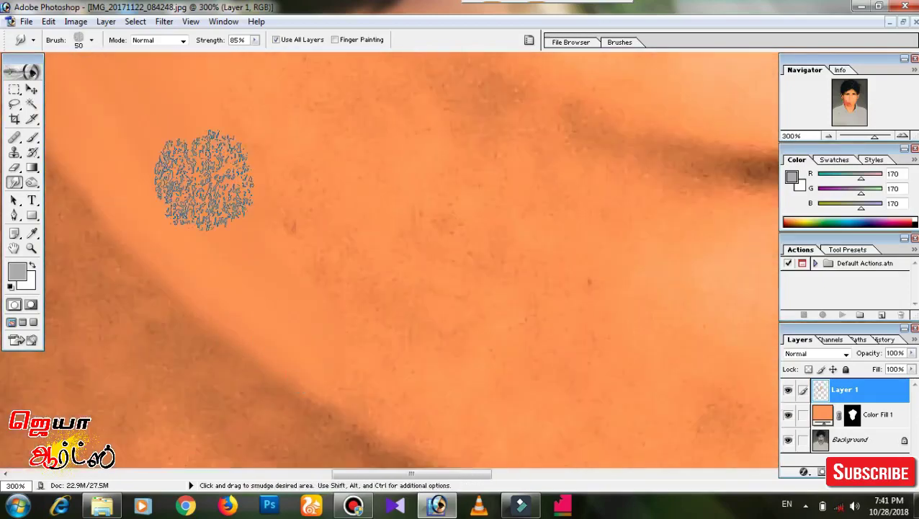
pyautogui.scroll(-2, 113, 123)
pyautogui.scroll(2, 208, 150)
pyautogui.scroll(-2, 376, 322)
pyautogui.hscroll(1, 346, 332)
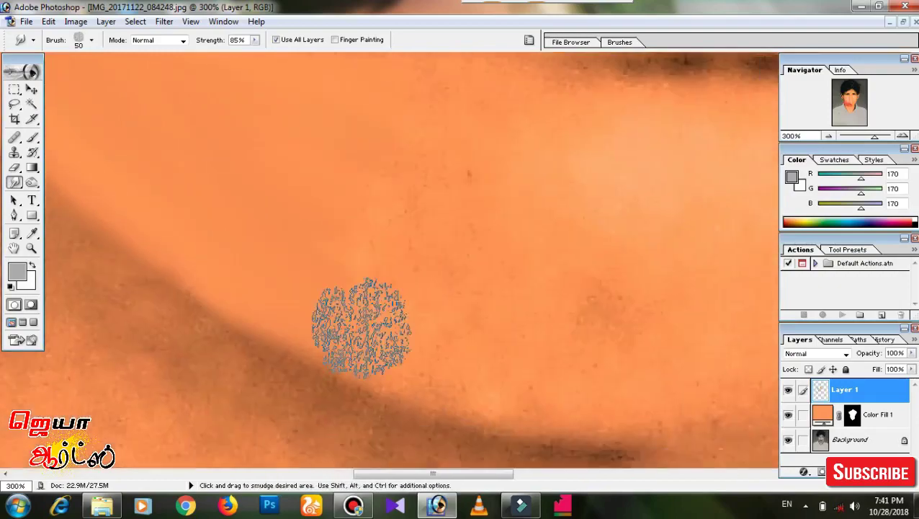
pyautogui.scroll(1, 475, 322)
pyautogui.scroll(-2, 475, 322)
pyautogui.hscroll(1, 505, 273)
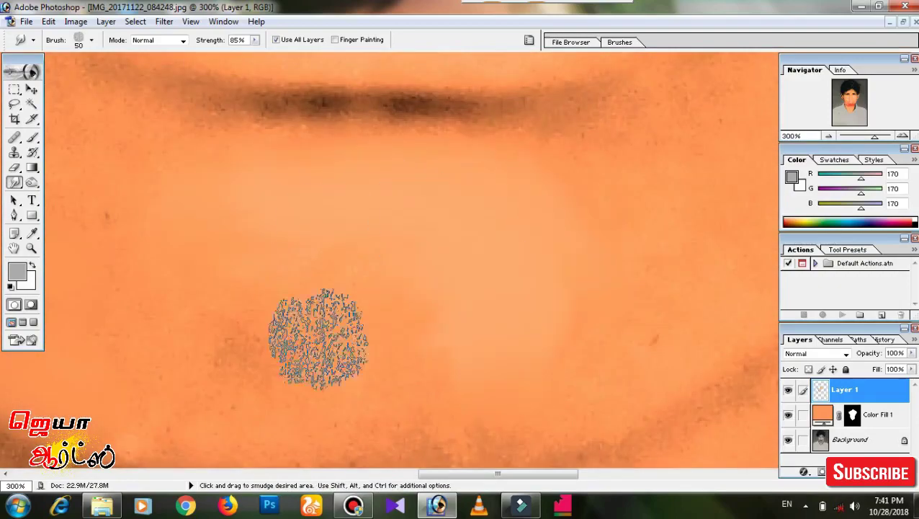
pyautogui.scroll(-2, 289, 288)
pyautogui.scroll(-3, 339, 348)
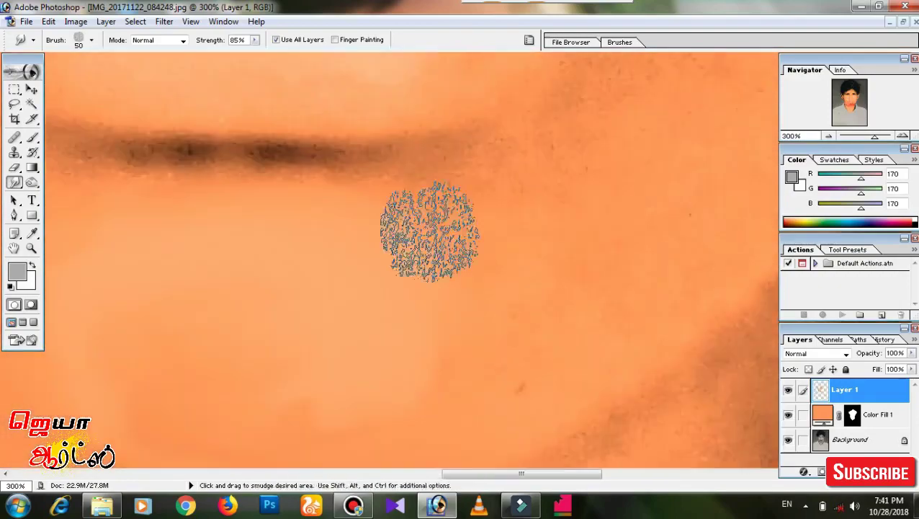
pyautogui.hscroll(2, 440, 215)
pyautogui.scroll(1, 558, 192)
pyautogui.scroll(1, 346, 310)
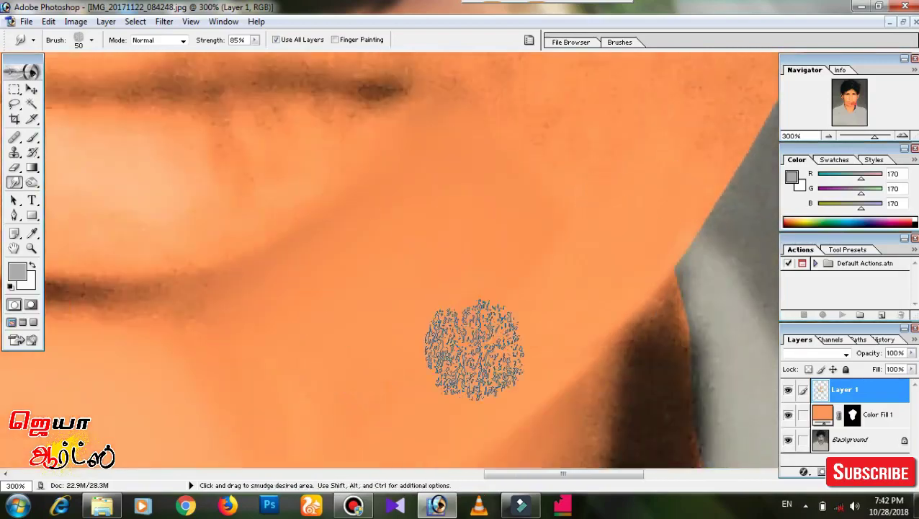
pyautogui.scroll(-2, 492, 348)
pyautogui.hscroll(-1, 492, 349)
pyautogui.hscroll(-3, 595, 174)
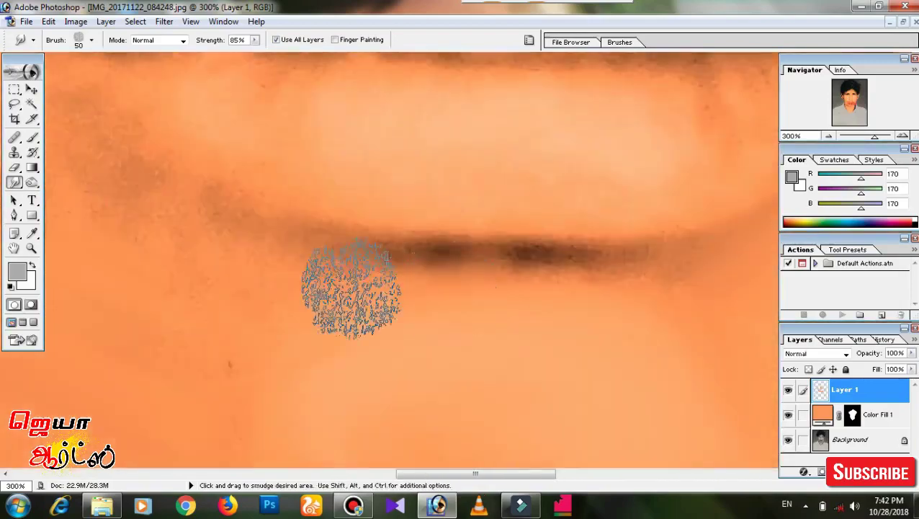
pyautogui.scroll(-1, 338, 277)
pyautogui.scroll(2, 438, 196)
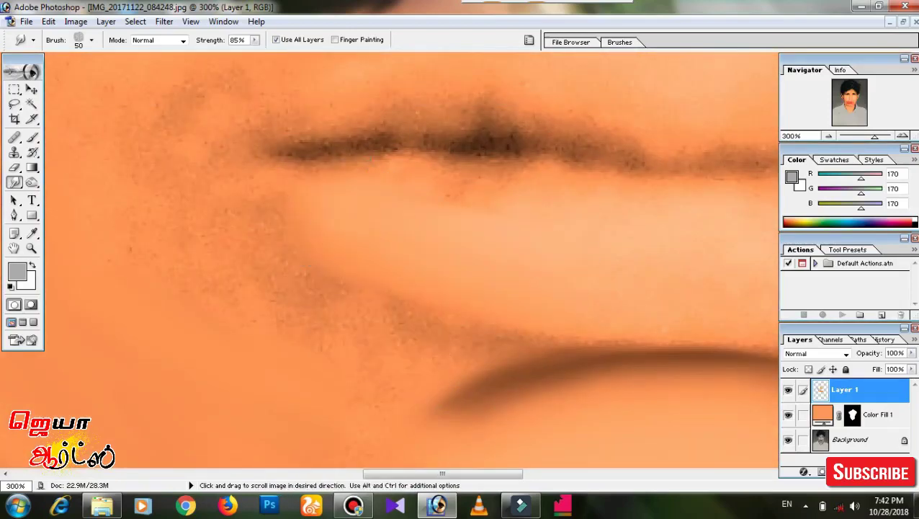
pyautogui.scroll(-1, 569, 238)
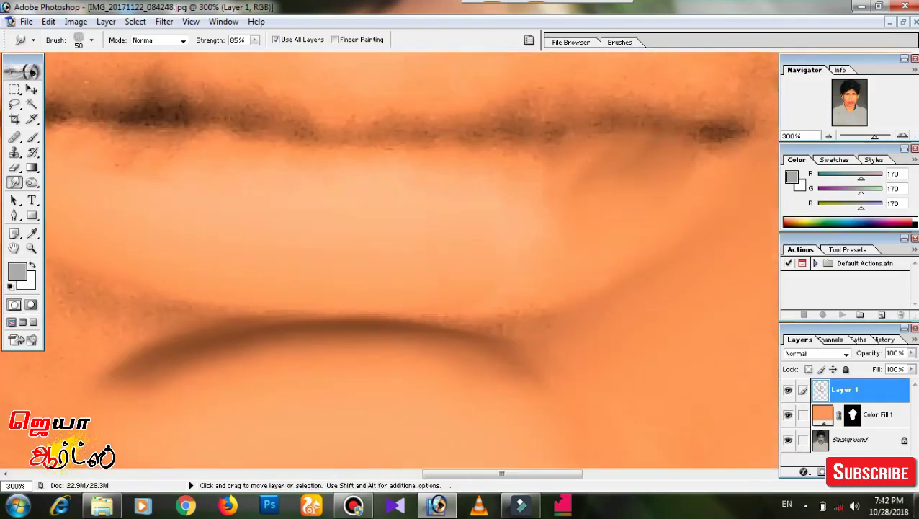
pyautogui.hscroll(-3, 471, 260)
pyautogui.hscroll(-2, 396, 280)
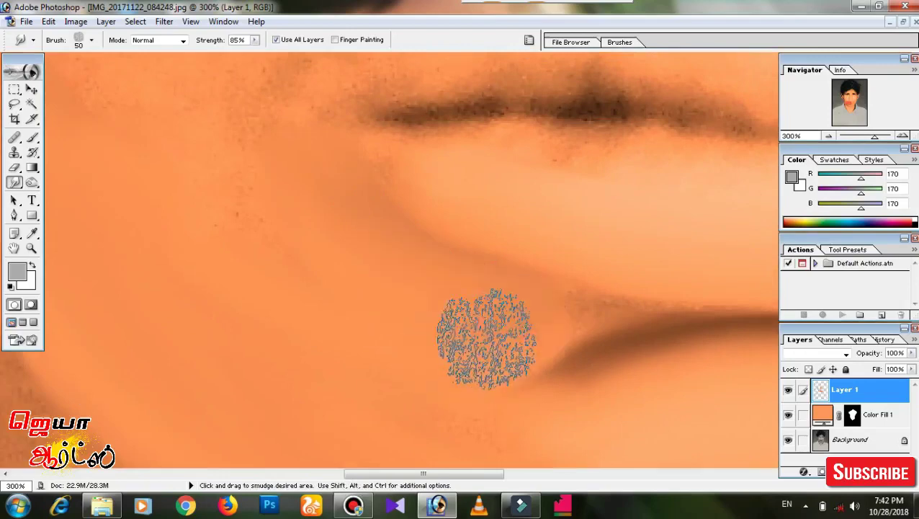
pyautogui.scroll(-3, 486, 379)
pyautogui.scroll(-1, 522, 202)
pyautogui.scroll(3, 522, 202)
pyautogui.scroll(3, 379, 246)
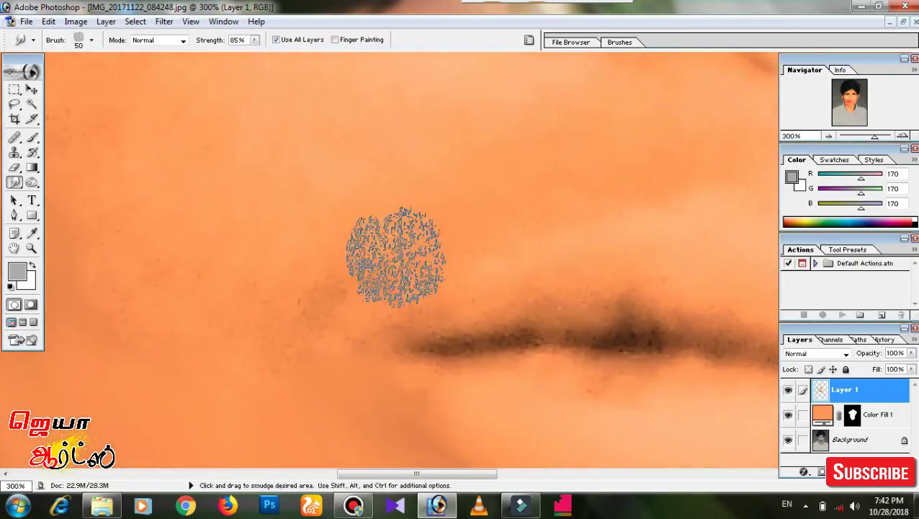
pyautogui.scroll(-1, 379, 246)
pyautogui.scroll(-1, 380, 246)
pyautogui.hscroll(-1, 379, 246)
pyautogui.scroll(2, 153, 365)
pyautogui.hscroll(3, 334, 318)
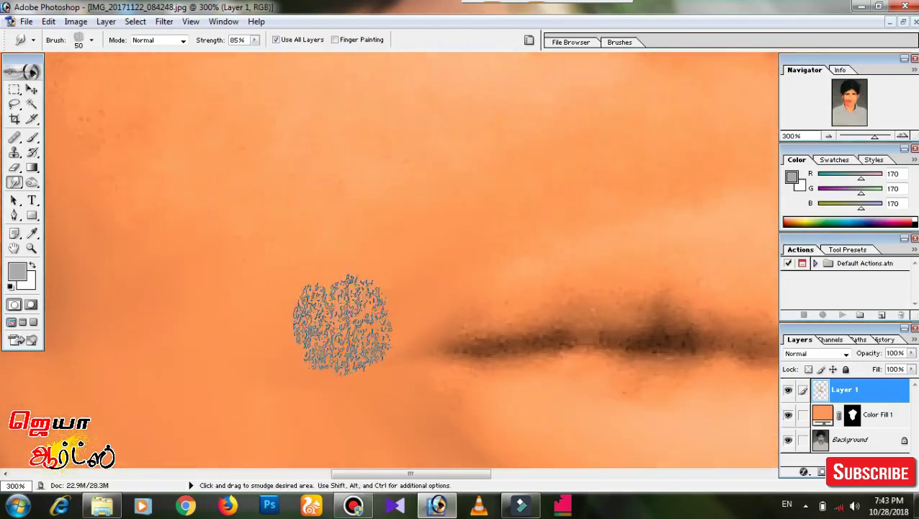
pyautogui.scroll(1, 329, 287)
pyautogui.hscroll(4, 274, 172)
pyautogui.scroll(1, 319, 165)
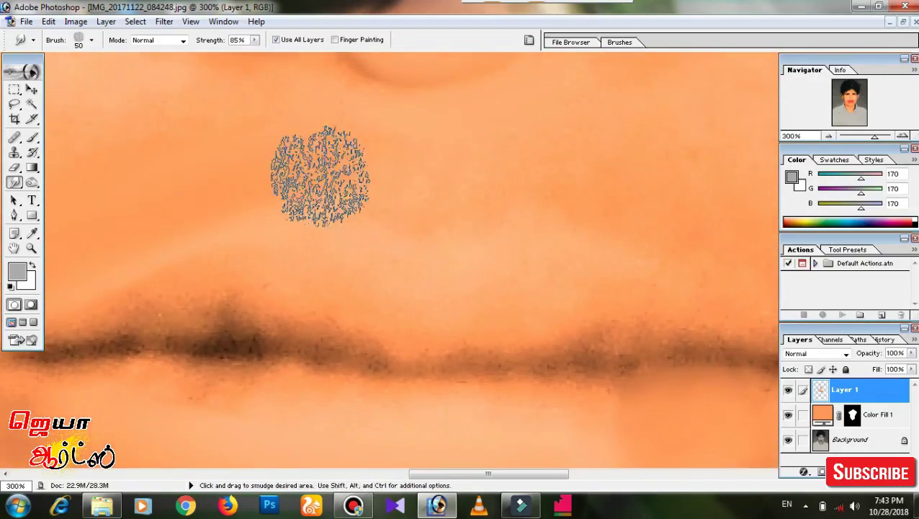
pyautogui.hscroll(4, 401, 154)
pyautogui.scroll(-2, 406, 125)
pyautogui.moveTo(573, 243); pyautogui.dragTo(638, 176)
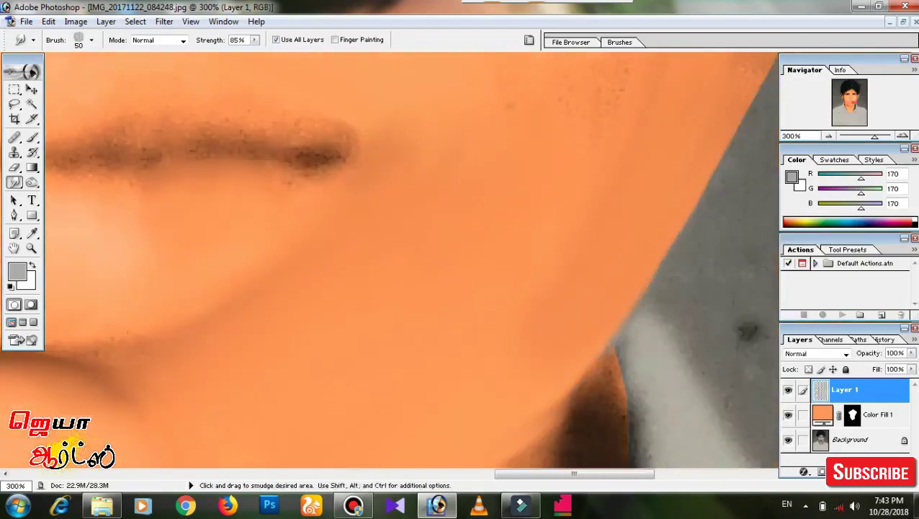
pyautogui.click(852, 414)
pyautogui.rightClick(821, 414)
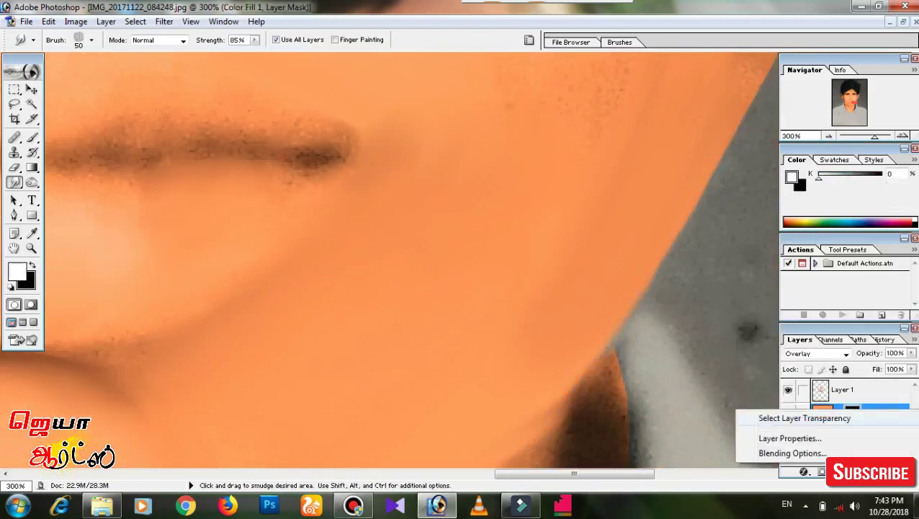
pyautogui.moveTo(556, 158); pyautogui.dragTo(455, 303)
pyautogui.hotkey('ctrl', '-')
pyautogui.hotkey('ctrl', '-')
pyautogui.hotkey('ctrl', '-')
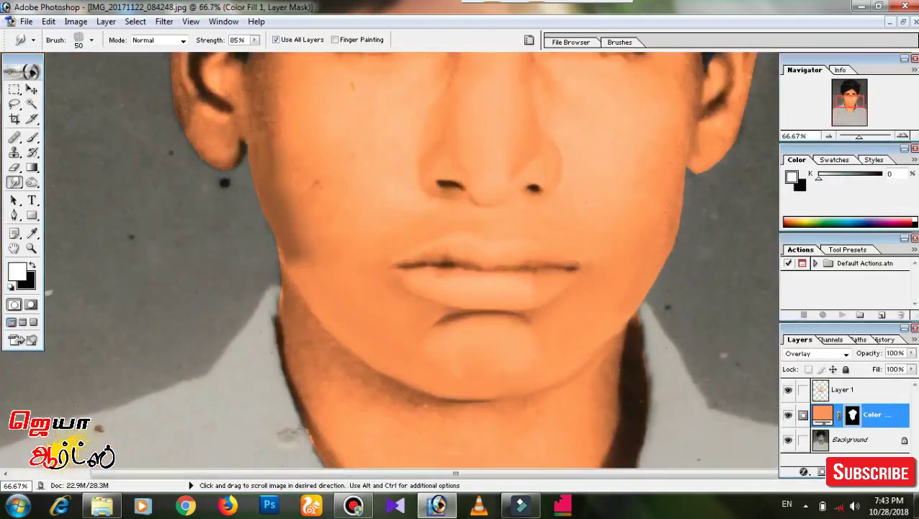
pyautogui.hotkey('ctrl', '+')
pyautogui.hotkey('ctrl', '+')
pyautogui.hotkey('ctrl', '+')
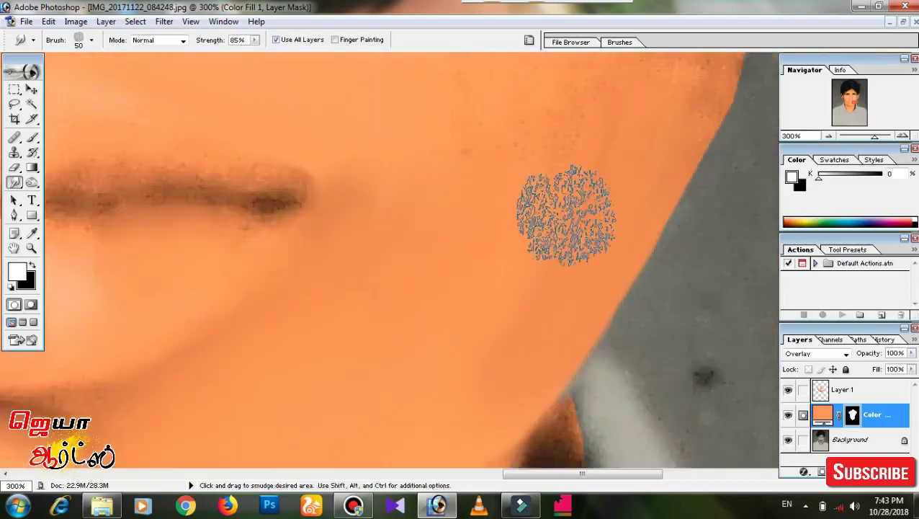
pyautogui.hotkey('alt', ']')
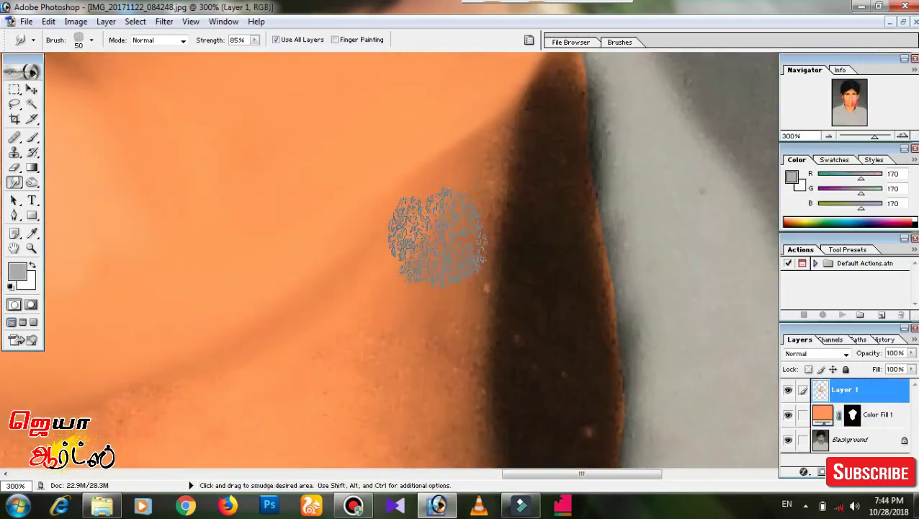
# Smudge the skin below the jaw smooth.
pyautogui.moveTo(533, 324); pyautogui.dragTo(461, 303)
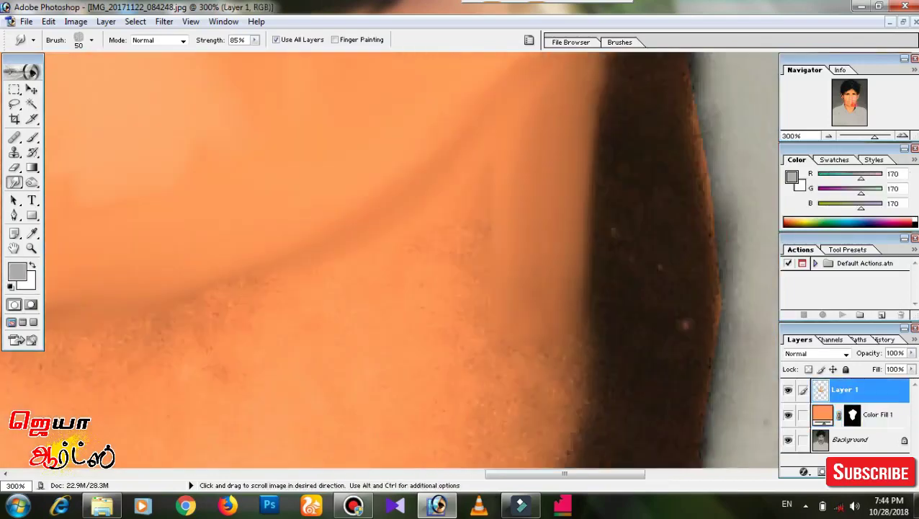
pyautogui.moveTo(498, 228); pyautogui.dragTo(520, 141)
pyautogui.moveTo(389, 216); pyautogui.dragTo(526, 238)
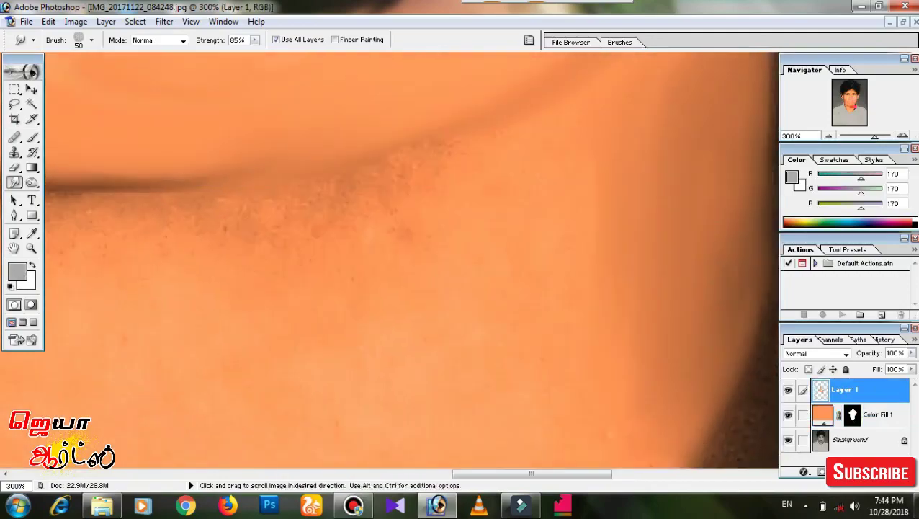
pyautogui.moveTo(420, 195); pyautogui.dragTo(504, 172)
pyautogui.moveTo(505, 238)
pyautogui.mouseDown()
pyautogui.moveTo(369, 334)
pyautogui.moveTo(381, 292)
pyautogui.moveTo(318, 212)
pyautogui.moveTo(570, 270)
pyautogui.moveTo(338, 250)
pyautogui.moveTo(387, 373)
pyautogui.moveTo(385, 211)
pyautogui.moveTo(222, 99)
pyautogui.moveTo(287, 164)
pyautogui.mouseUp()
# Smudge the skin along the chin crease and near the face edge.
pyautogui.moveTo(645, 234); pyautogui.dragTo(464, 245)
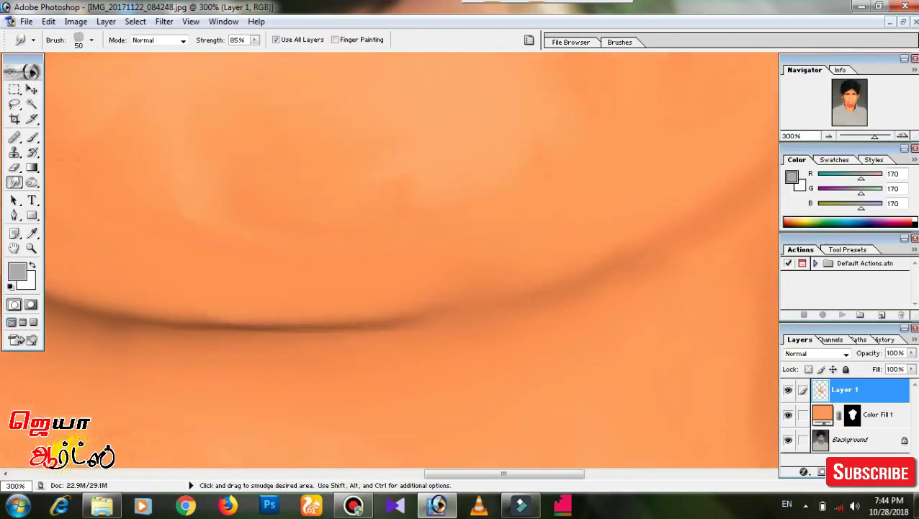
pyautogui.moveTo(531, 248); pyautogui.dragTo(585, 173)
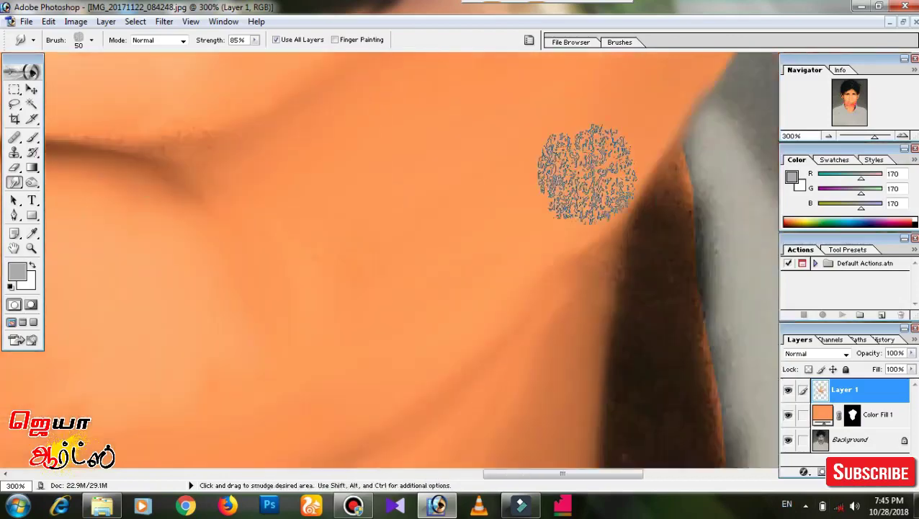
pyautogui.moveTo(521, 242)
pyautogui.mouseDown()
pyautogui.moveTo(521, 169)
pyautogui.moveTo(721, 216)
pyautogui.mouseUp()
pyautogui.moveTo(310, 81)
pyautogui.mouseDown()
pyautogui.moveTo(338, 226)
pyautogui.moveTo(308, 83)
pyautogui.moveTo(493, 342)
pyautogui.moveTo(242, 234)
pyautogui.mouseUp()
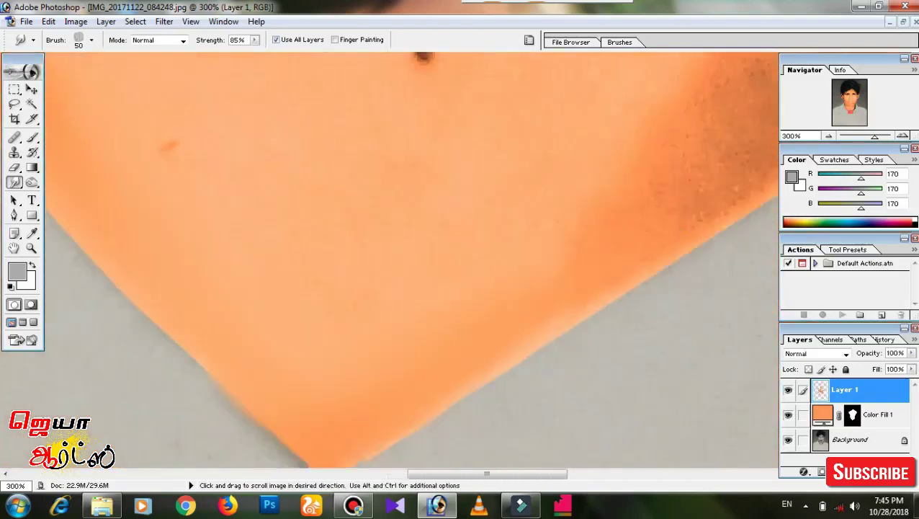
# Blend the dark skin spots near the edge into the surrounding skin.
pyautogui.moveTo(441, 327)
pyautogui.mouseDown()
pyautogui.moveTo(369, 365)
pyautogui.moveTo(492, 303)
pyautogui.mouseUp()
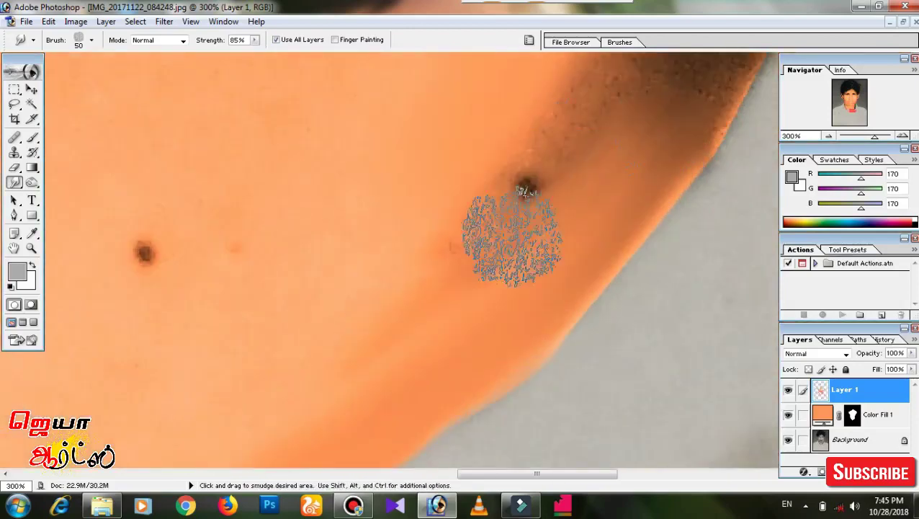
pyautogui.moveTo(511, 240); pyautogui.dragTo(390, 266)
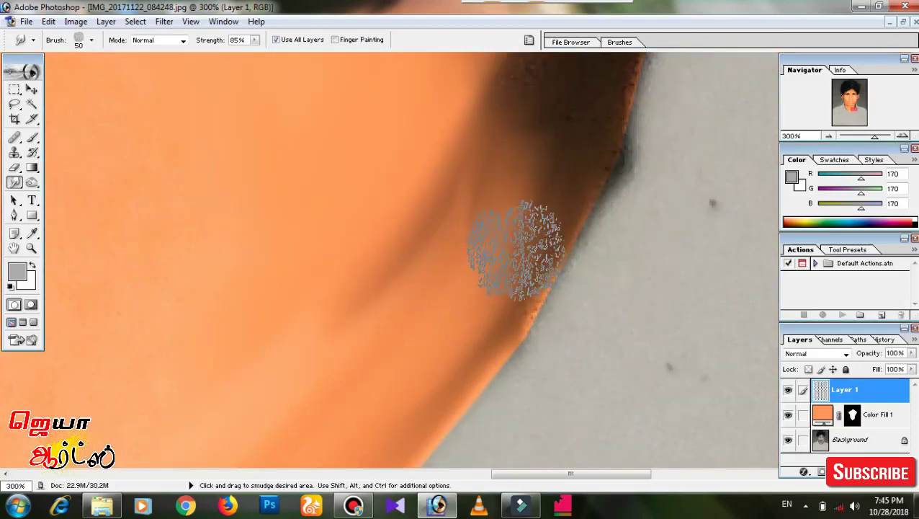
pyautogui.moveTo(515, 253); pyautogui.dragTo(472, 329)
pyautogui.hotkey('ctrl', '-')
pyautogui.hotkey('ctrl', '-')
pyautogui.hotkey('ctrl', '-')
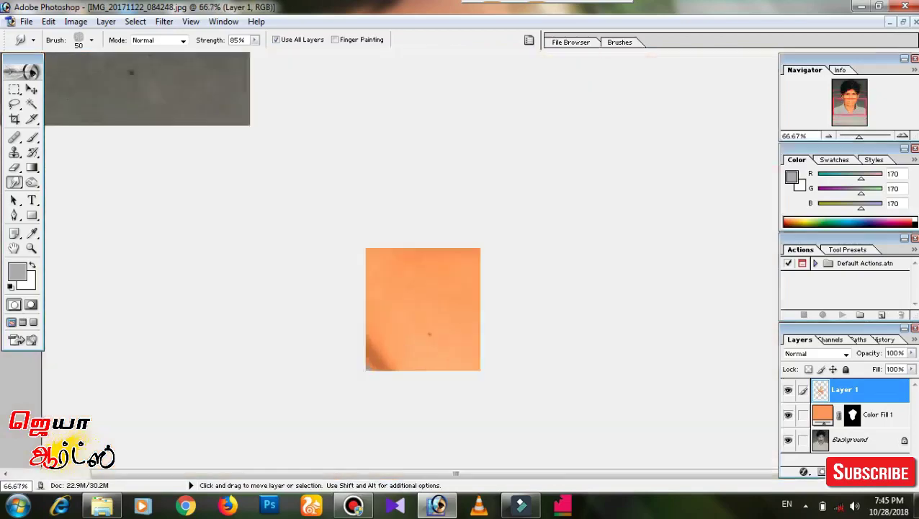
pyautogui.hotkey('ctrl', '+')
pyautogui.hotkey('ctrl', '+')
pyautogui.hotkey('ctrl', '+')
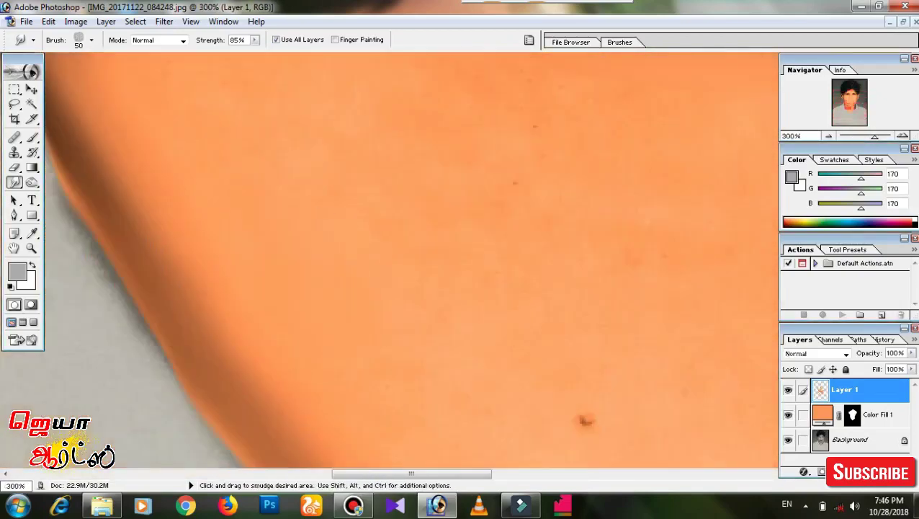
# Smudge the skin below the shadow curve and across the neck.
pyautogui.moveTo(225, 164); pyautogui.dragTo(184, 164)
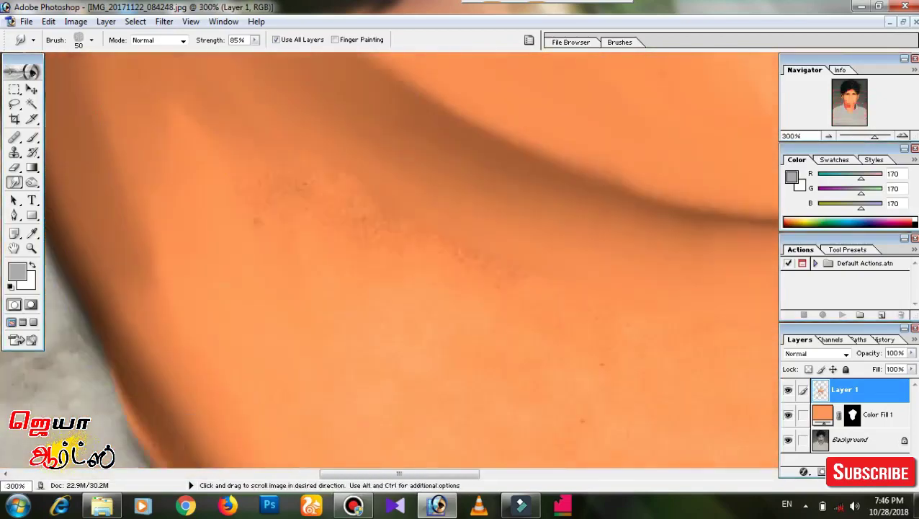
pyautogui.moveTo(484, 257); pyautogui.dragTo(213, 153)
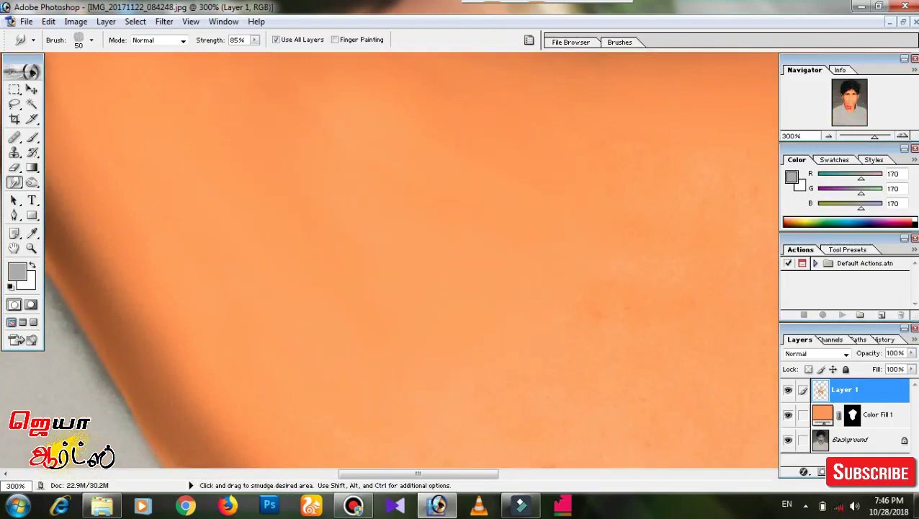
pyautogui.moveTo(595, 195); pyautogui.dragTo(271, 207)
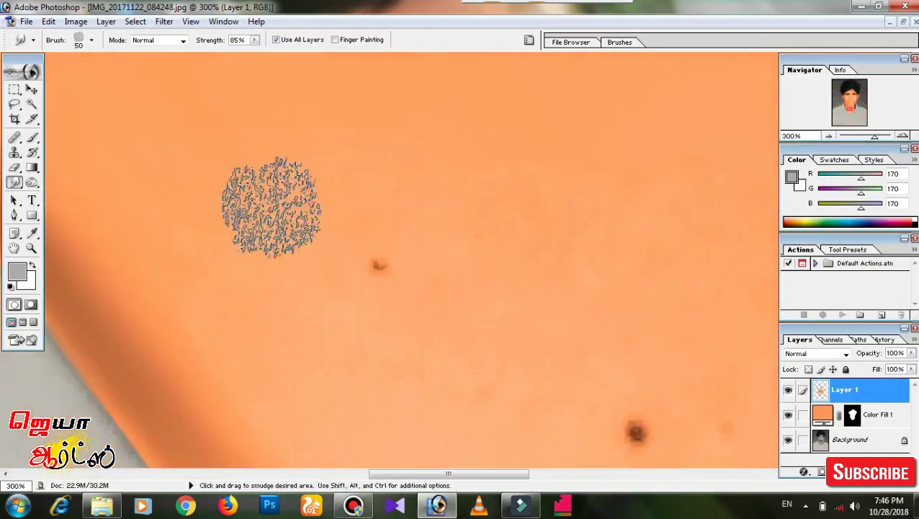
pyautogui.moveTo(626, 372); pyautogui.dragTo(497, 271)
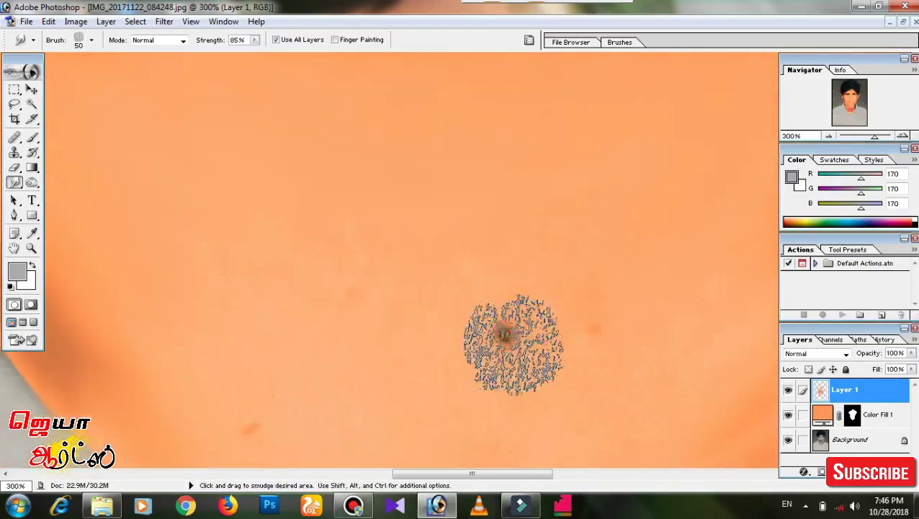
pyautogui.moveTo(307, 230); pyautogui.dragTo(353, 314)
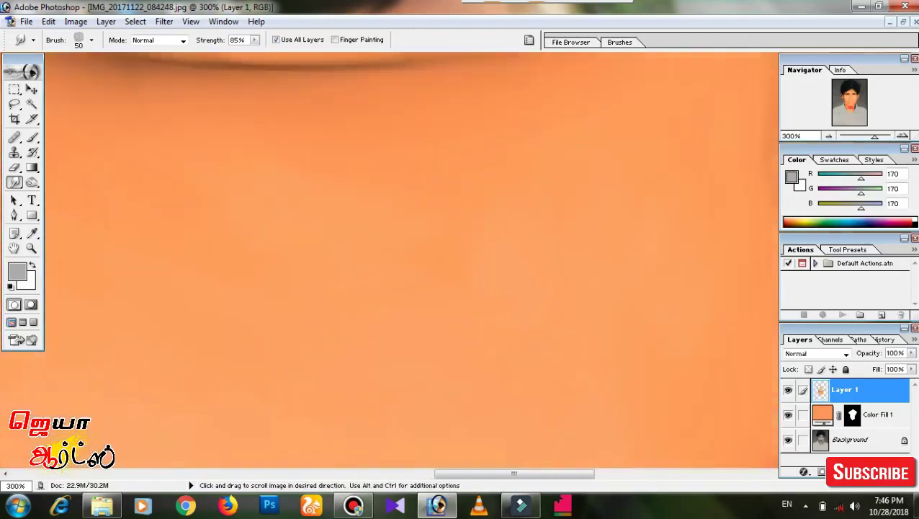
pyautogui.moveTo(375, 108); pyautogui.dragTo(389, 328)
pyautogui.moveTo(317, 354)
pyautogui.mouseDown()
pyautogui.moveTo(442, 293)
pyautogui.moveTo(353, 220)
pyautogui.mouseUp()
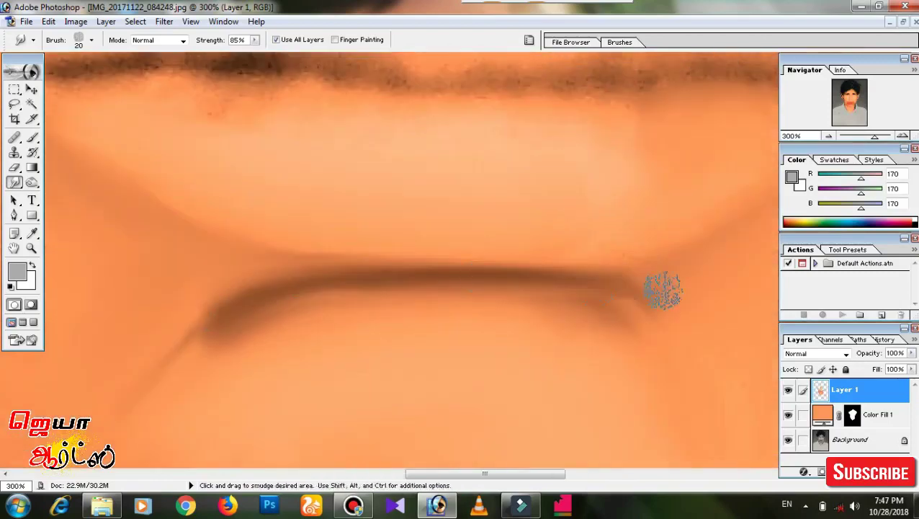
# Smudge the cheek skin beside the nose into an even tone.
pyautogui.moveTo(769, 292); pyautogui.dragTo(544, 301)
pyautogui.moveTo(648, 205)
pyautogui.mouseDown()
pyautogui.moveTo(683, 263)
pyautogui.moveTo(663, 277)
pyautogui.moveTo(507, 311)
pyautogui.mouseUp()
pyautogui.moveTo(321, 299); pyautogui.dragTo(198, 238)
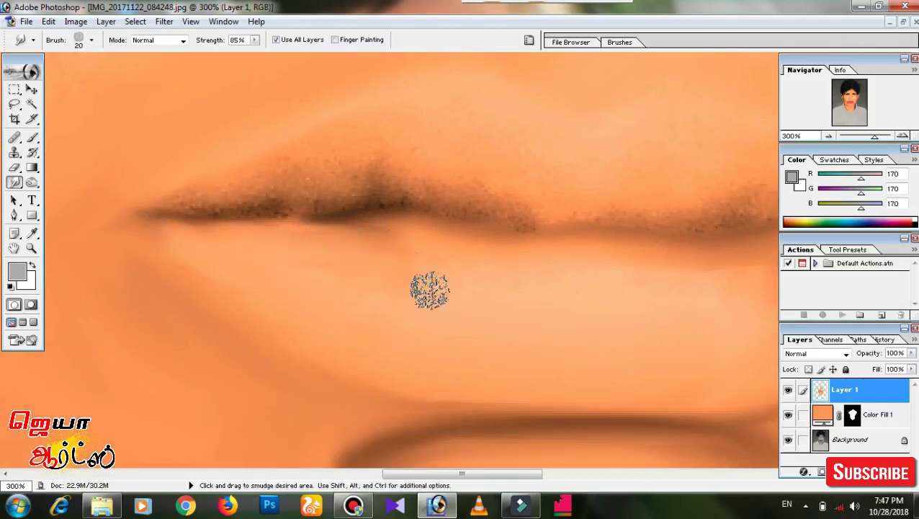
pyautogui.moveTo(430, 290); pyautogui.dragTo(369, 305)
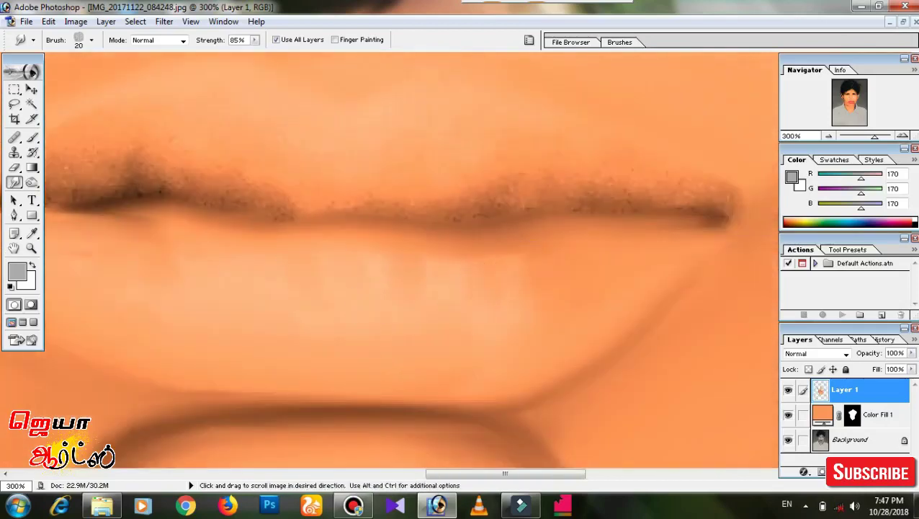
pyautogui.moveTo(383, 346); pyautogui.dragTo(441, 349)
pyautogui.moveTo(317, 188); pyautogui.dragTo(360, 220)
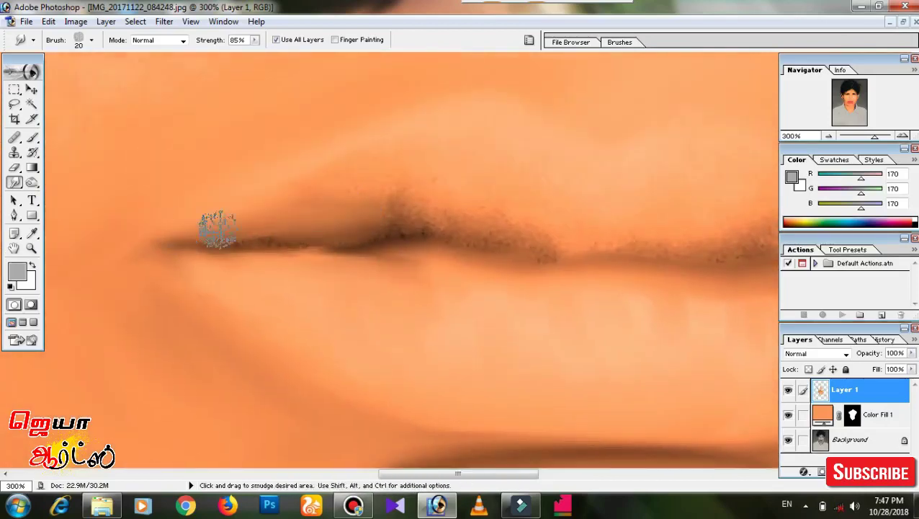
pyautogui.moveTo(452, 220); pyautogui.dragTo(351, 229)
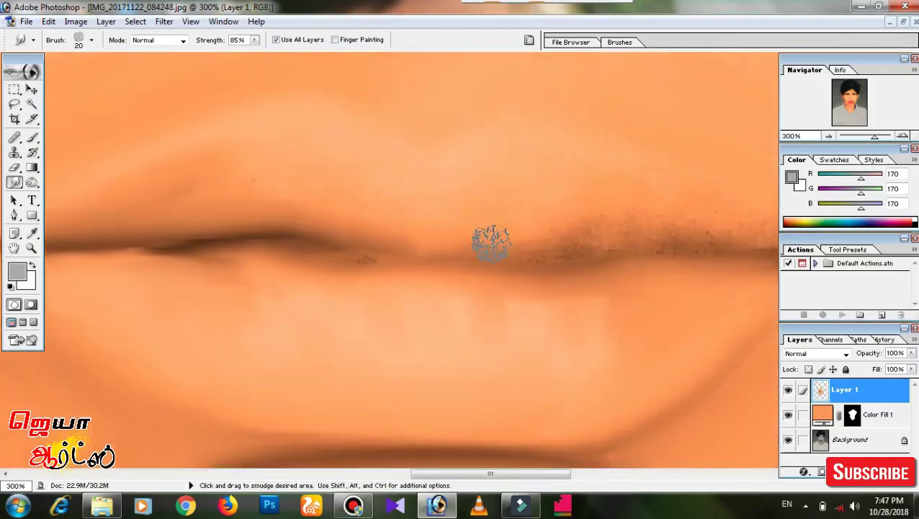
pyautogui.moveTo(491, 244); pyautogui.dragTo(385, 241)
# Smudge the lower cheek skin around the lips smooth.
pyautogui.moveTo(471, 197); pyautogui.dragTo(616, 239)
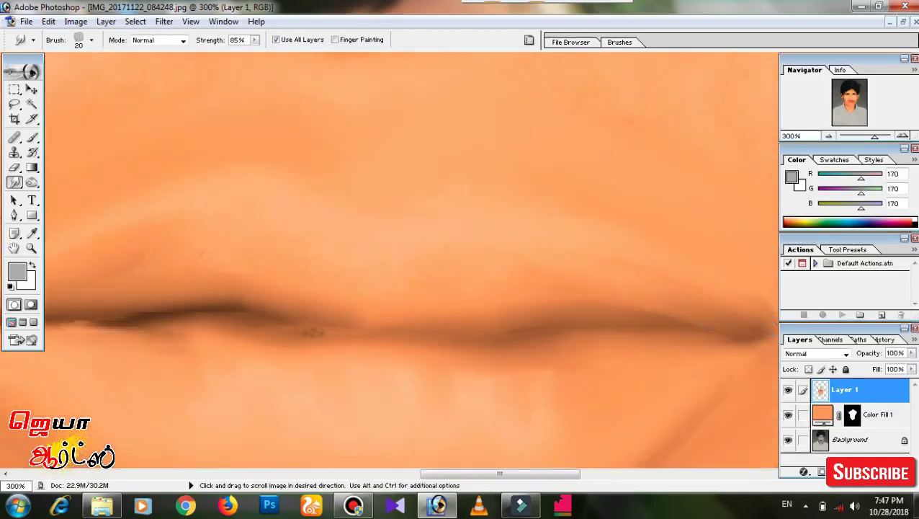
pyautogui.moveTo(634, 209); pyautogui.dragTo(456, 211)
pyautogui.moveTo(401, 224); pyautogui.dragTo(670, 337)
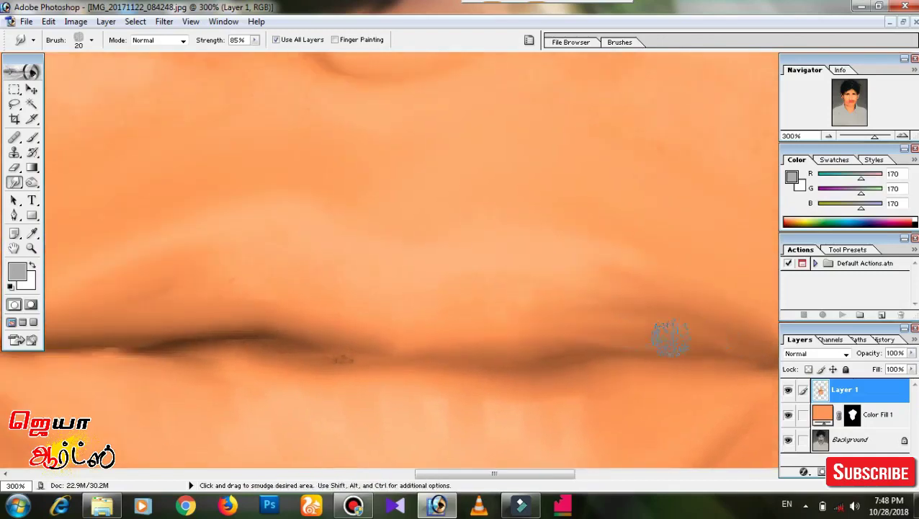
pyautogui.moveTo(389, 262); pyautogui.dragTo(529, 331)
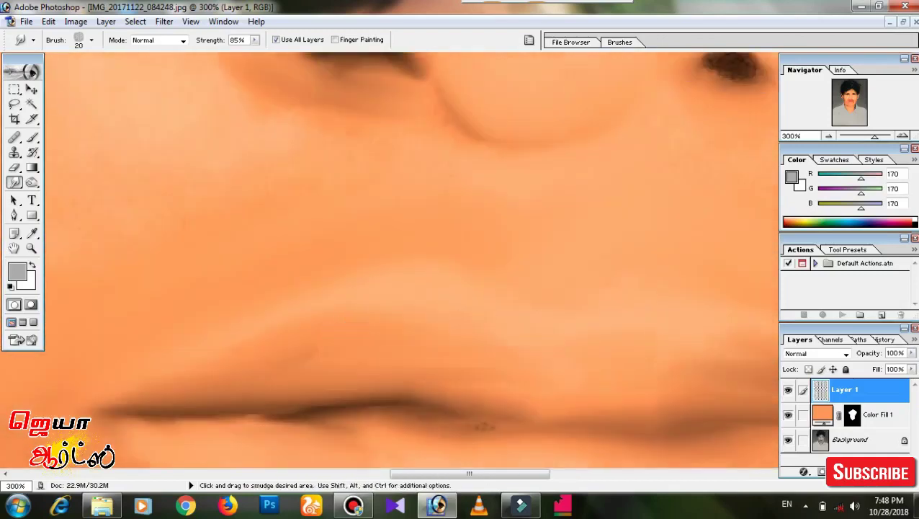
pyautogui.moveTo(547, 387); pyautogui.dragTo(488, 338)
pyautogui.moveTo(584, 306); pyautogui.dragTo(469, 344)
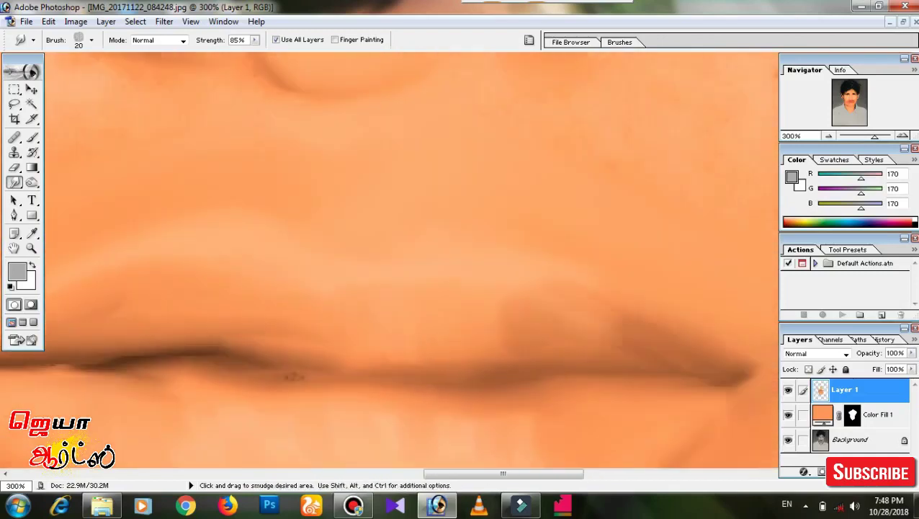
pyautogui.moveTo(734, 341); pyautogui.dragTo(564, 320)
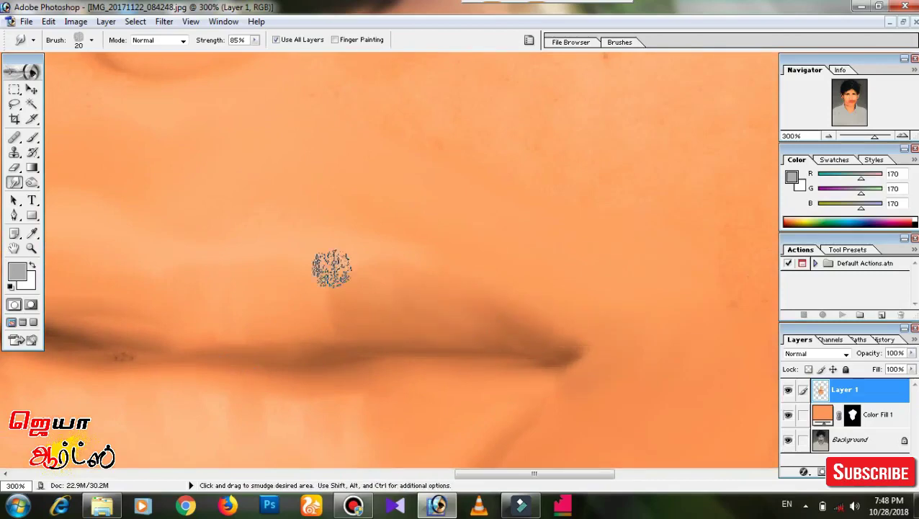
pyautogui.moveTo(331, 269); pyautogui.dragTo(437, 328)
pyautogui.moveTo(325, 94)
pyautogui.mouseDown()
pyautogui.moveTo(345, 267)
pyautogui.moveTo(441, 215)
pyautogui.mouseUp()
# Enlarge the smudge brush to 40 and smooth the upper cheek, working toward the eye.
pyautogui.press(']')
pyautogui.press(']')
pyautogui.moveTo(261, 264); pyautogui.dragTo(448, 322)
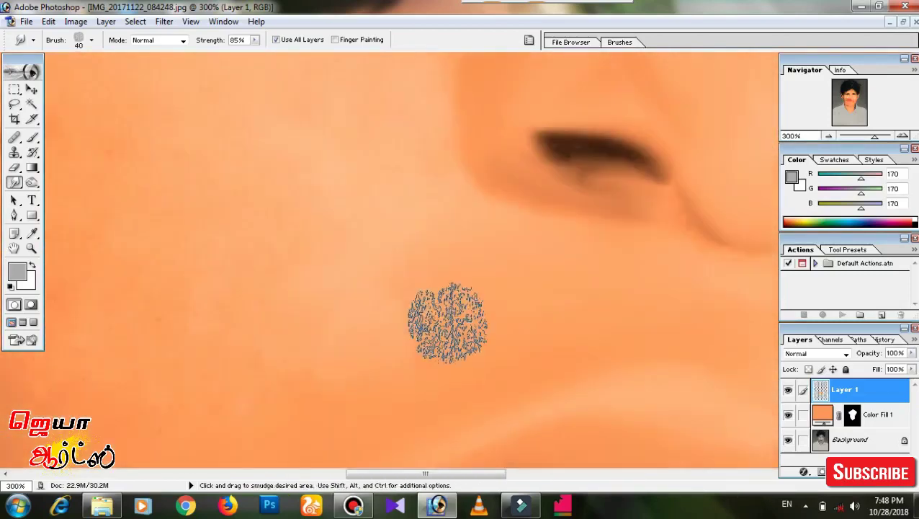
pyautogui.scroll(5, 149, 318)
pyautogui.scroll(-3, 288, 317)
pyautogui.hscroll(2, 287, 318)
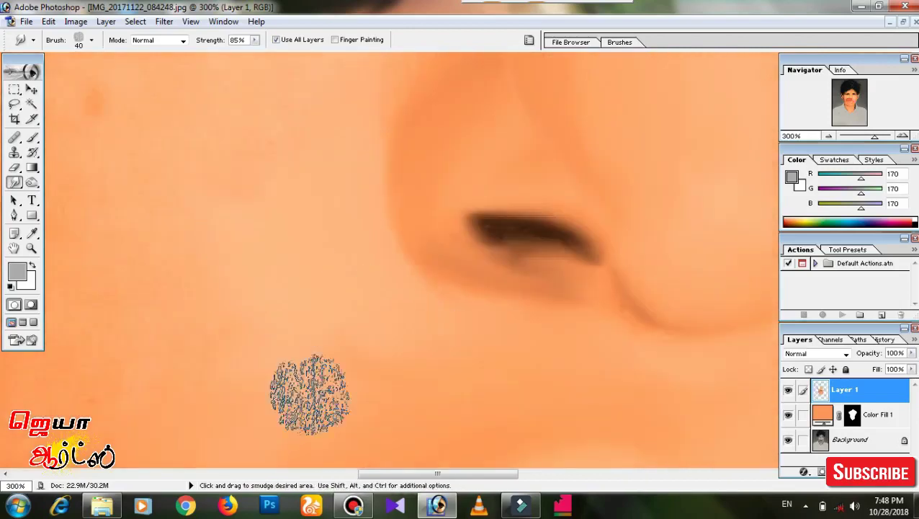
pyautogui.scroll(3, 307, 266)
pyautogui.hscroll(-2, 394, 252)
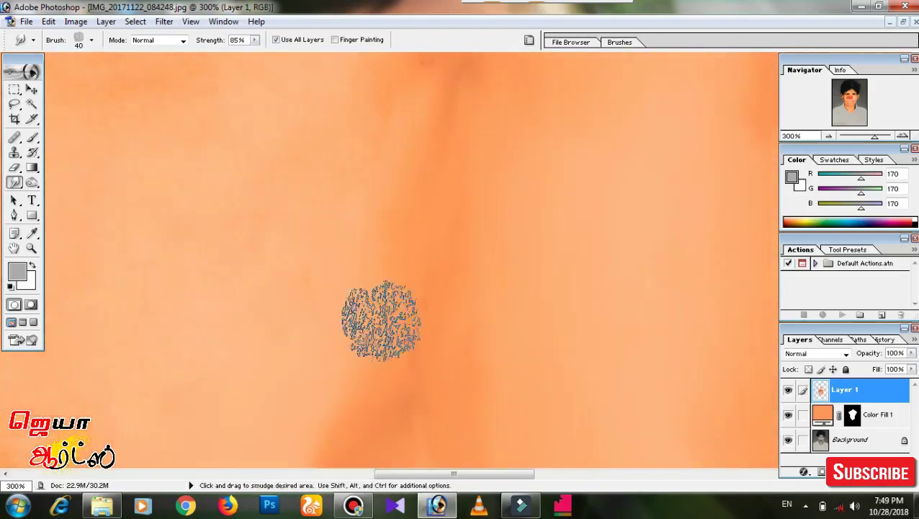
pyautogui.scroll(-1, 380, 315)
pyautogui.scroll(-3, 384, 281)
pyautogui.hscroll(1, 384, 281)
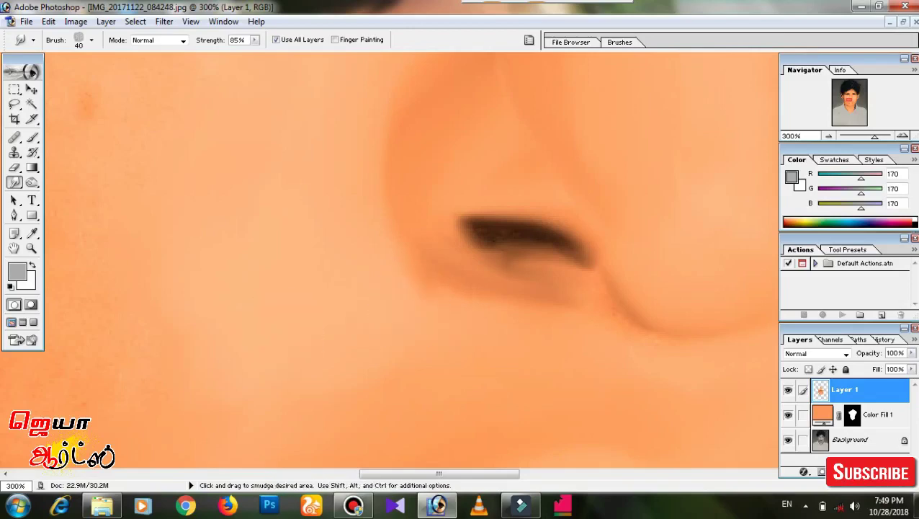
pyautogui.scroll(-2, 376, 225)
pyautogui.hscroll(2, 456, 281)
pyautogui.scroll(-3, 456, 281)
pyautogui.scroll(3, 448, 234)
pyautogui.hscroll(2, 448, 234)
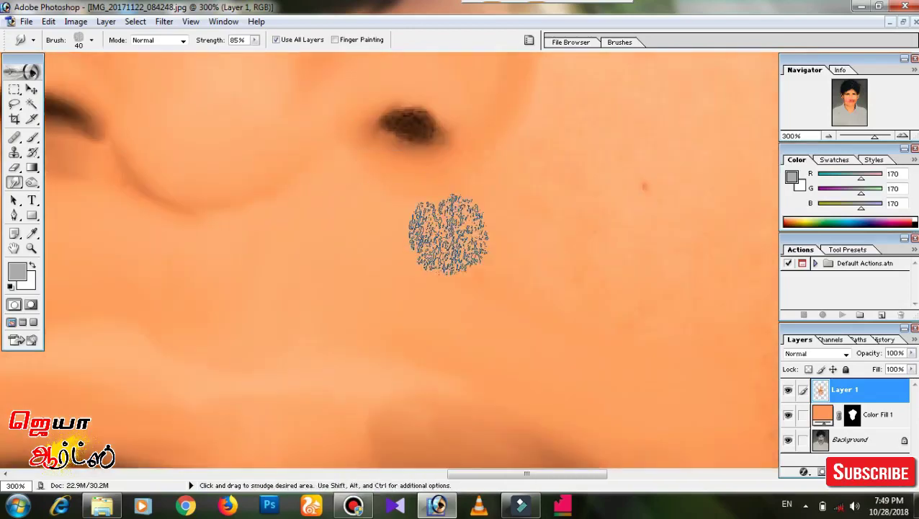
pyautogui.scroll(-2, 338, 205)
pyautogui.scroll(3, 307, 194)
pyautogui.hscroll(2, 307, 194)
pyautogui.scroll(2, 307, 194)
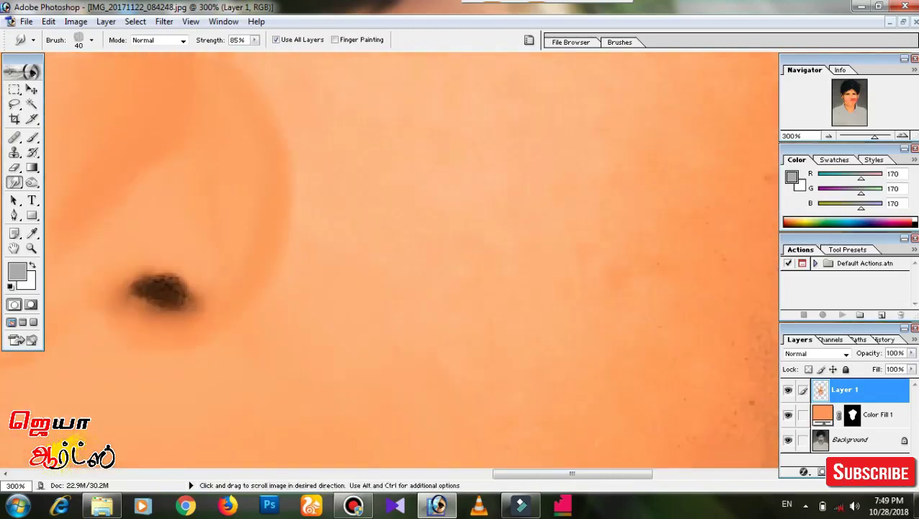
pyautogui.scroll(3, 333, 259)
pyautogui.scroll(1, 338, 273)
pyautogui.scroll(2, 242, 294)
pyautogui.hscroll(-1, 242, 294)
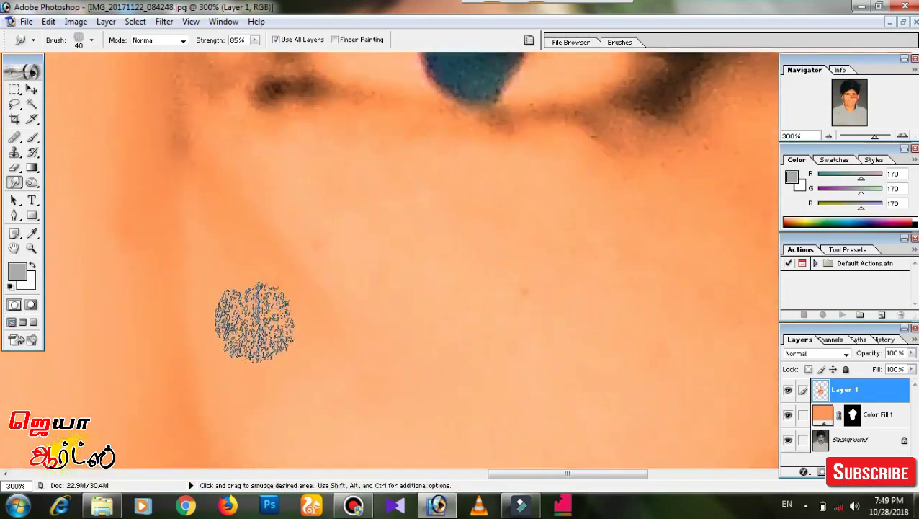
pyautogui.hscroll(2, 465, 322)
pyautogui.scroll(3, 465, 322)
pyautogui.scroll(3, 410, 360)
pyautogui.hscroll(-3, 410, 360)
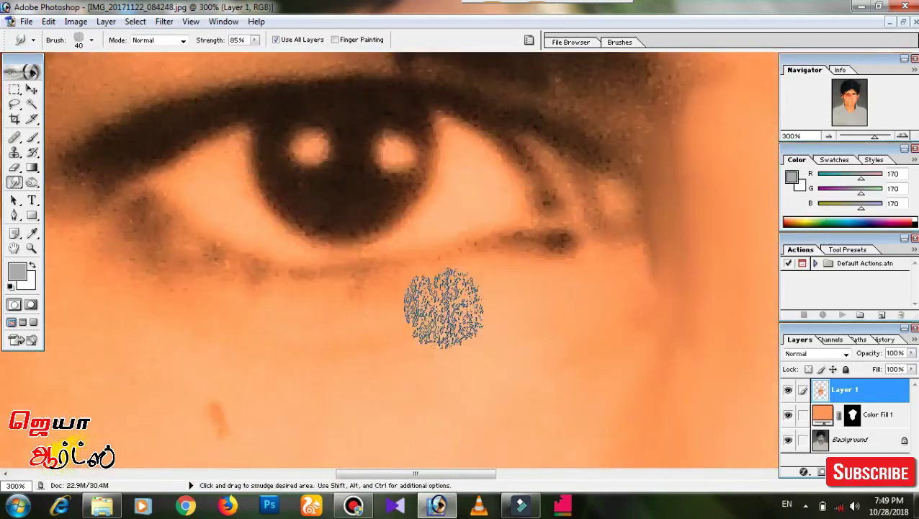
pyautogui.scroll(-3, 486, 287)
pyautogui.hscroll(-2, 486, 287)
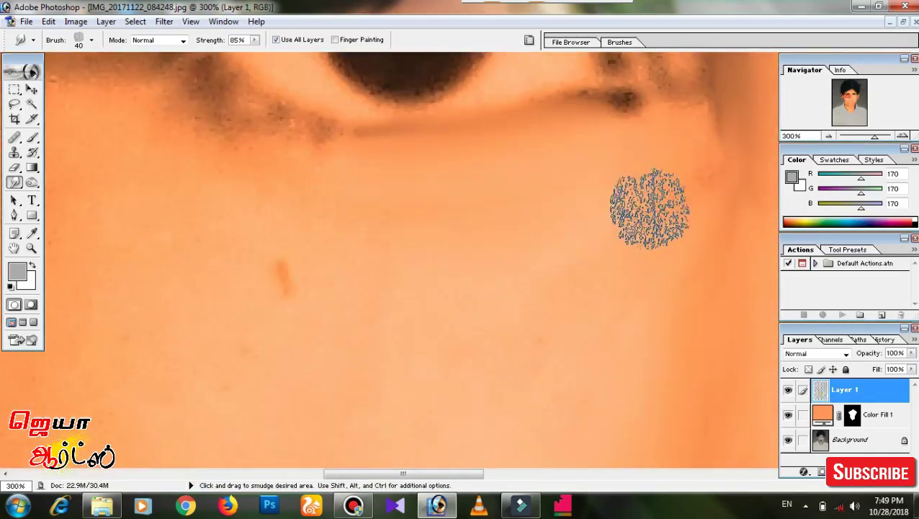
pyautogui.scroll(-3, 648, 177)
pyautogui.hscroll(1, 648, 178)
pyautogui.scroll(2, 346, 217)
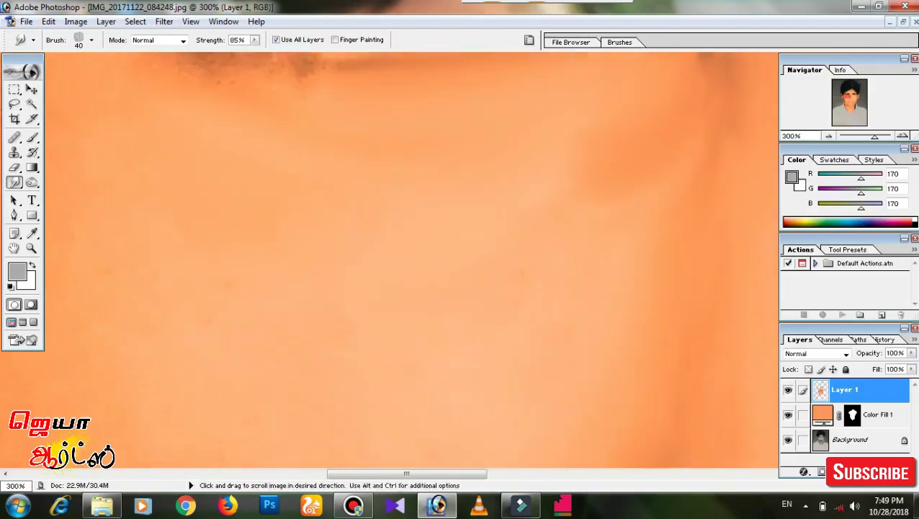
pyautogui.scroll(1, 399, 289)
pyautogui.scroll(-2, 399, 289)
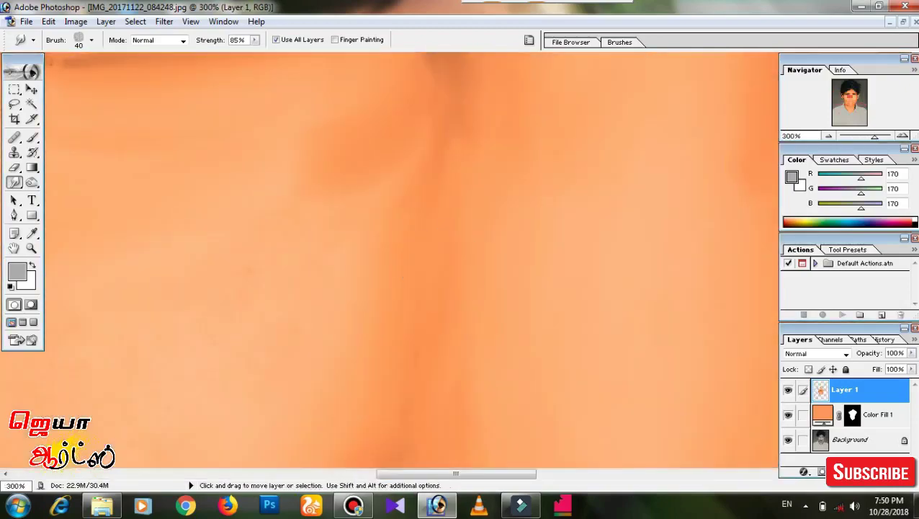
pyautogui.hscroll(-1, 399, 289)
pyautogui.scroll(3, 440, 359)
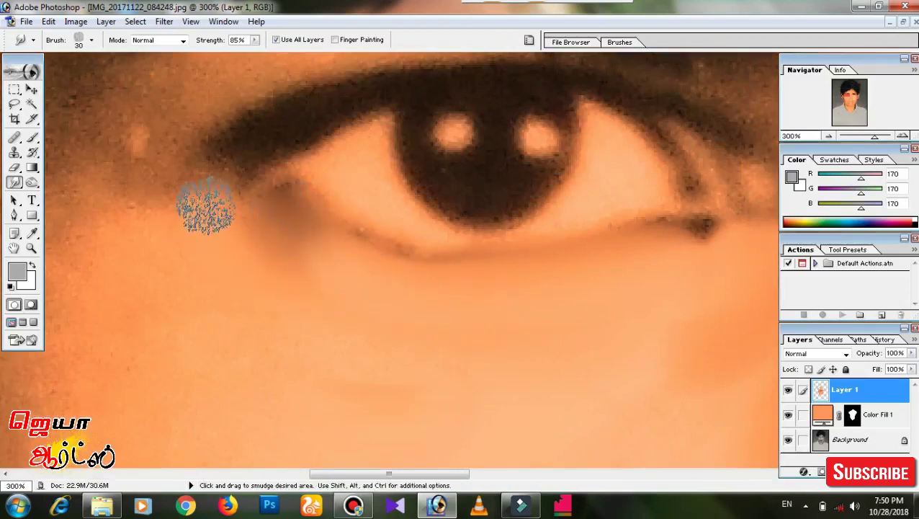
# With a 30 px smudge brush, smooth the skin under the eye, its outer corner and beneath the brow.
pyautogui.scroll(-2, 281, 308)
pyautogui.scroll(-1, 281, 307)
pyautogui.scroll(2, 230, 261)
pyautogui.hscroll(5, 230, 261)
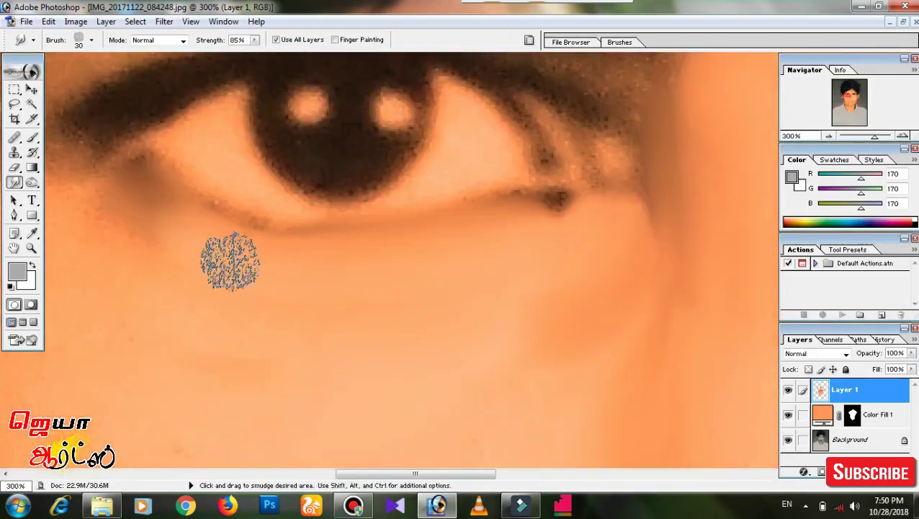
pyautogui.hscroll(5, 425, 223)
pyautogui.scroll(1, 425, 223)
pyautogui.scroll(2, 433, 220)
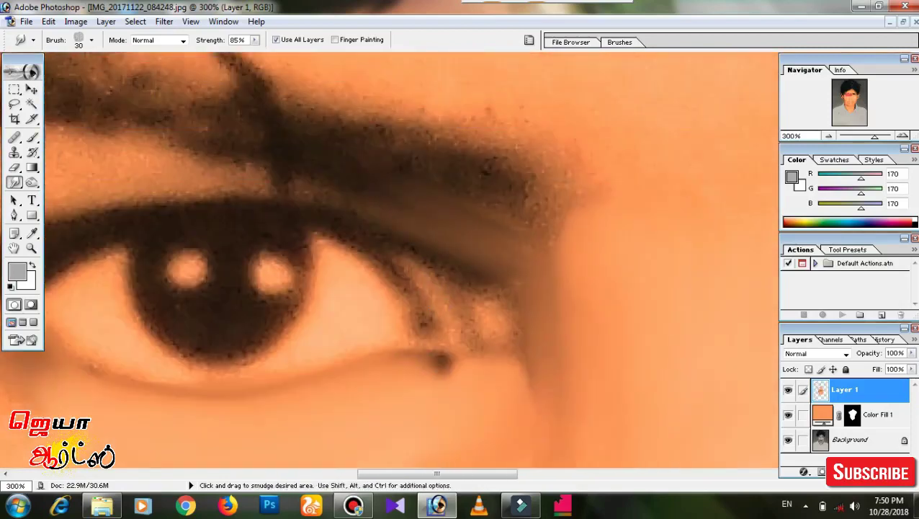
pyautogui.hscroll(-5, 213, 248)
pyautogui.scroll(2, 212, 248)
pyautogui.hscroll(-5, 266, 216)
pyautogui.scroll(-2, 267, 216)
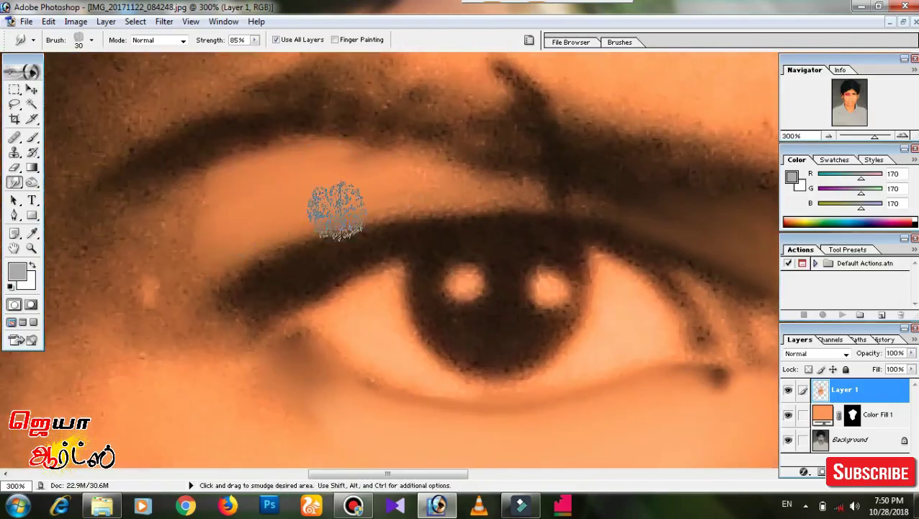
pyautogui.hscroll(-5, 213, 195)
pyautogui.scroll(-2, 214, 196)
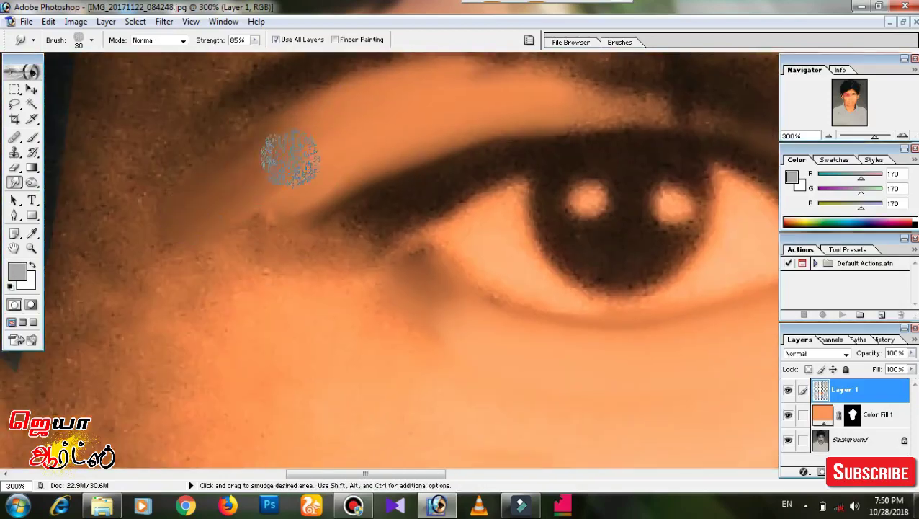
pyautogui.hscroll(-5, 257, 155)
pyautogui.scroll(-2, 256, 154)
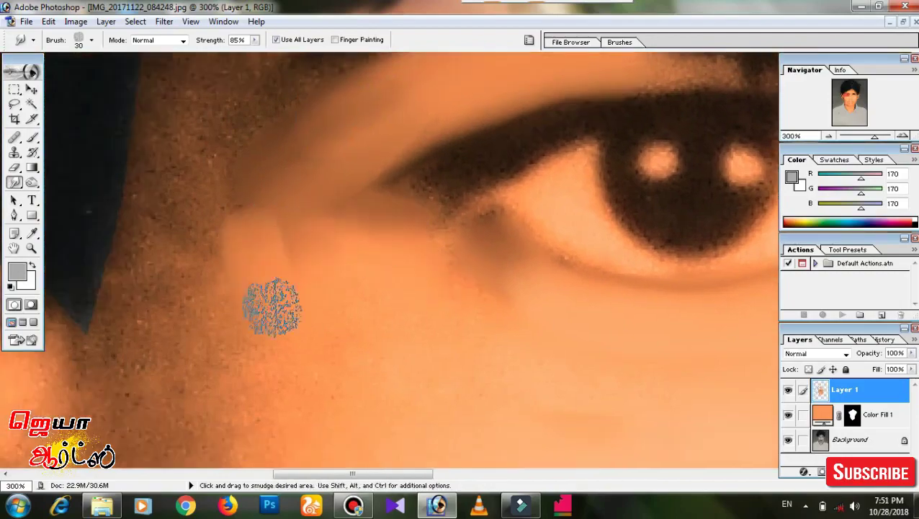
pyautogui.hscroll(5, 411, 215)
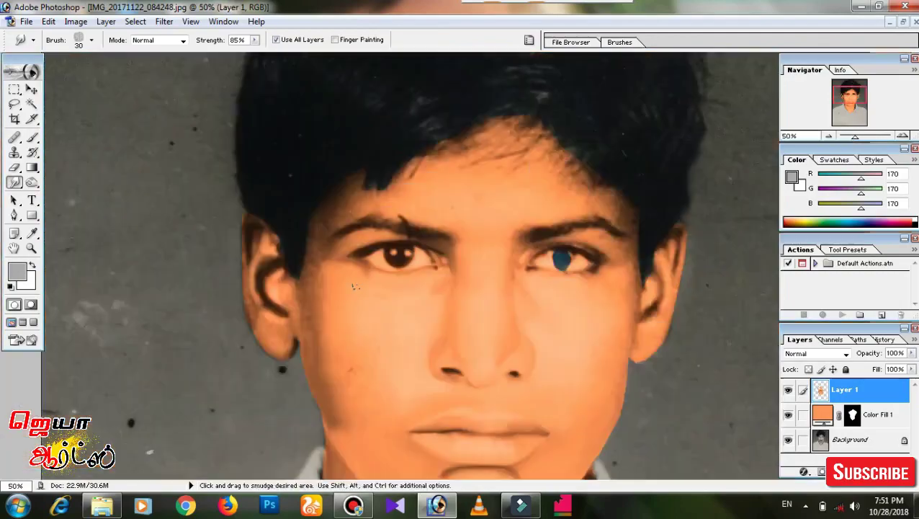
pyautogui.hscroll(5, 410, 215)
pyautogui.scroll(1, 308, 256)
pyautogui.scroll(1, 308, 257)
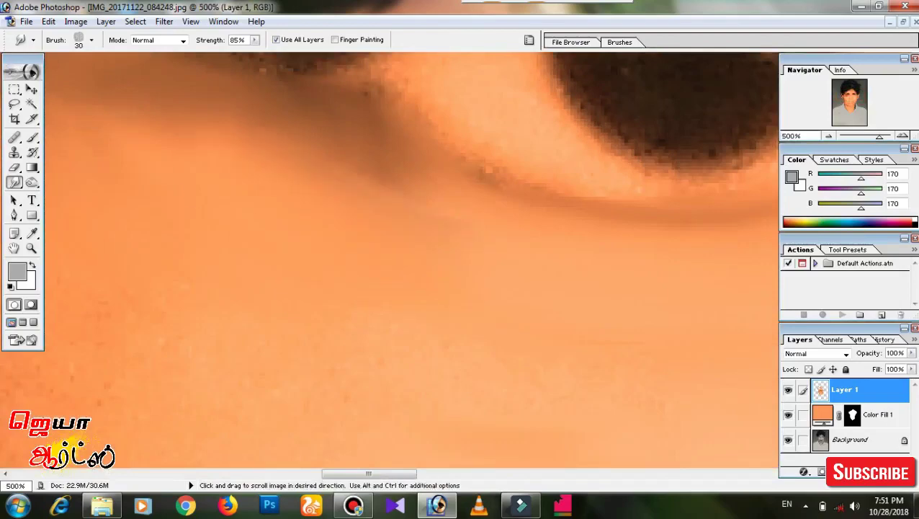
# Shrink the smudge brush and smooth the eyelid crease above the left eye.
pyautogui.hscroll(5, 263, 249)
pyautogui.scroll(-2, 263, 249)
pyautogui.hscroll(5, 123, 154)
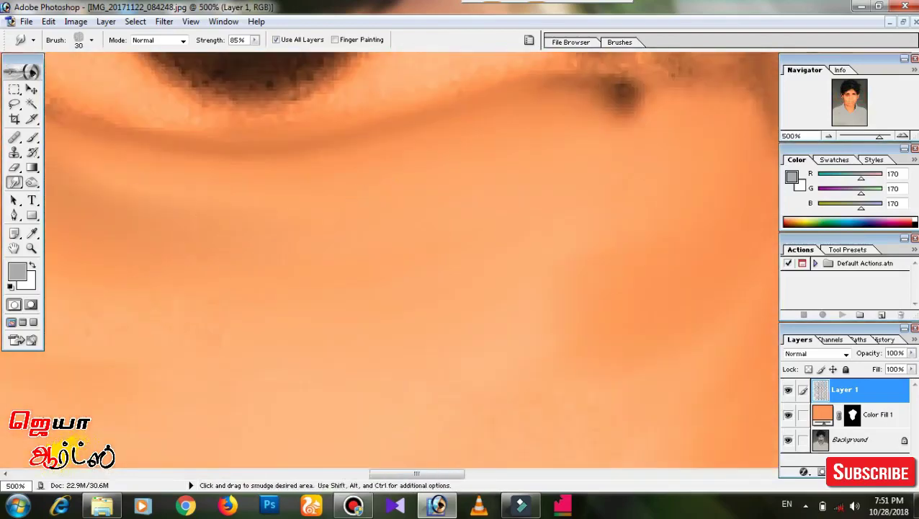
pyautogui.scroll(3, 369, 142)
pyautogui.press('[')
pyautogui.press('[')
pyautogui.scroll(2, 325, 191)
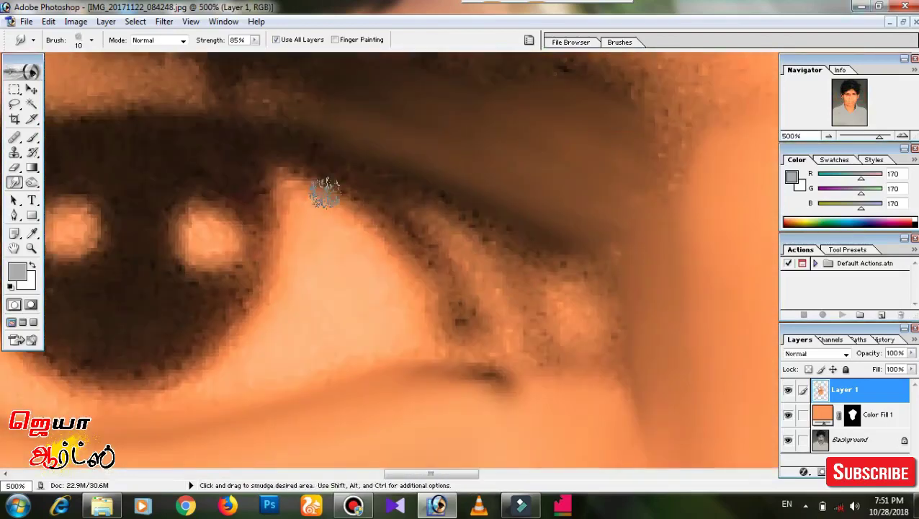
pyautogui.scroll(-2, 494, 351)
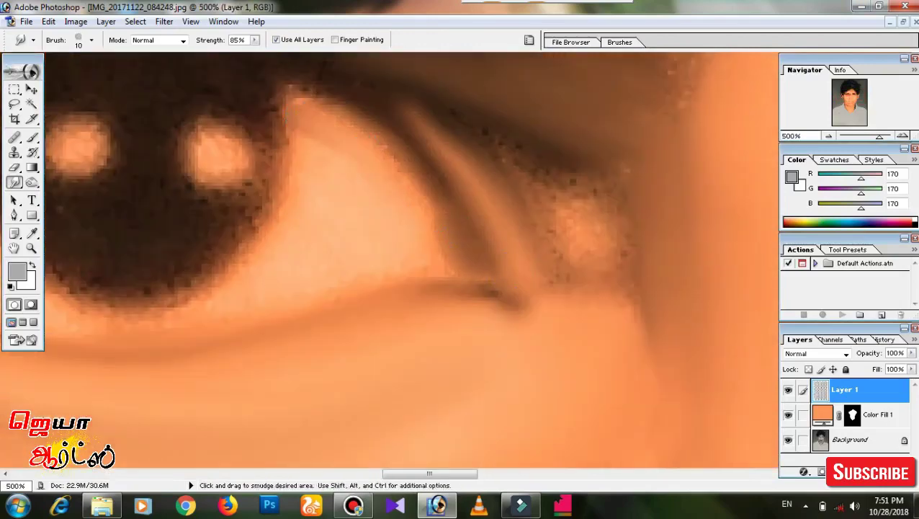
pyautogui.hscroll(-3, 516, 229)
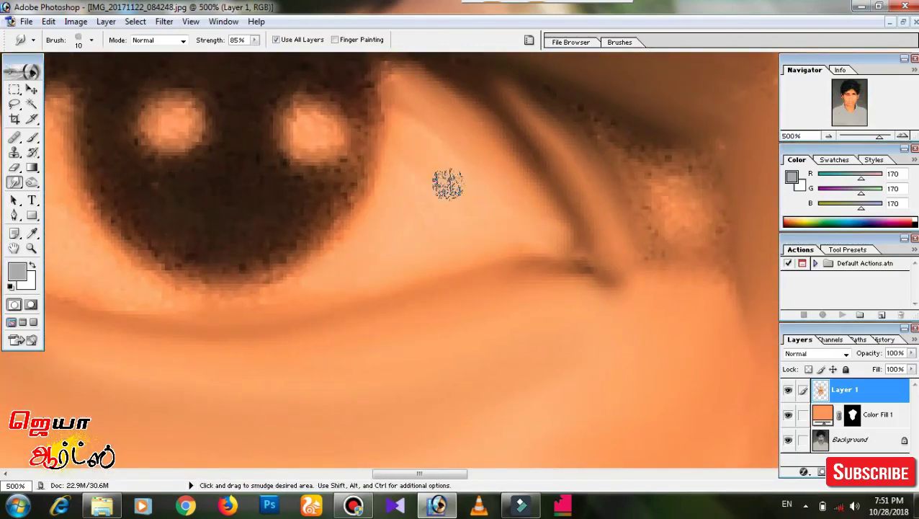
pyautogui.scroll(-1, 447, 184)
pyautogui.hscroll(-3, 447, 185)
pyautogui.scroll(2, 570, 207)
pyautogui.hscroll(4, 570, 207)
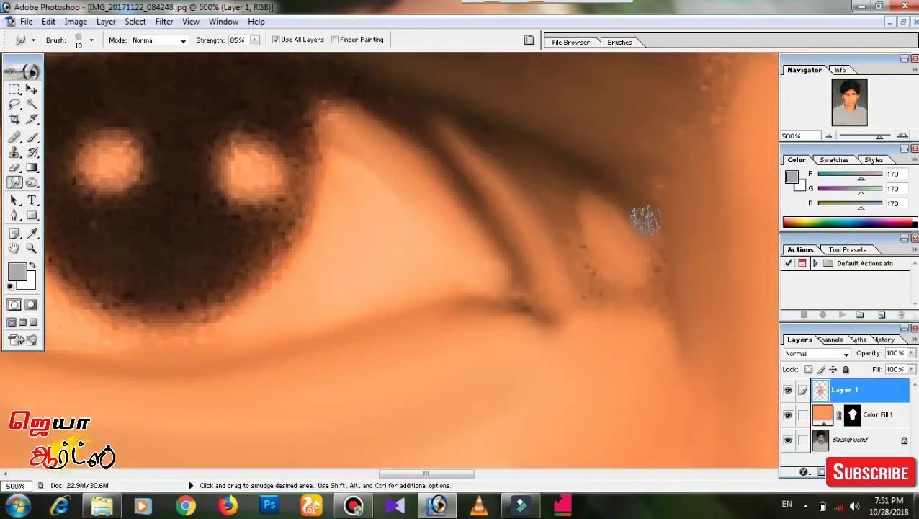
pyautogui.scroll(5, 573, 303)
pyautogui.hscroll(-5, 602, 321)
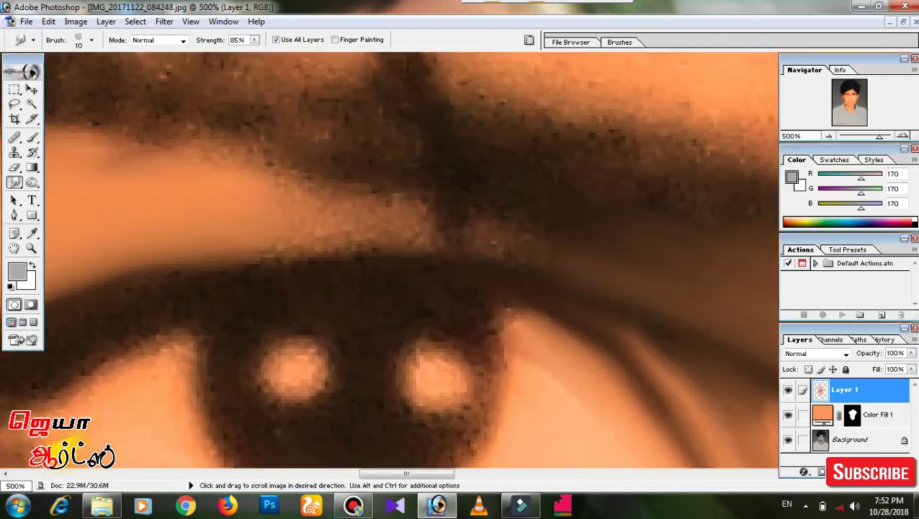
pyautogui.hscroll(4, 389, 259)
pyautogui.hscroll(-4, 388, 259)
pyautogui.moveTo(259, 263); pyautogui.dragTo(461, 230)
pyautogui.moveTo(288, 209); pyautogui.dragTo(460, 229)
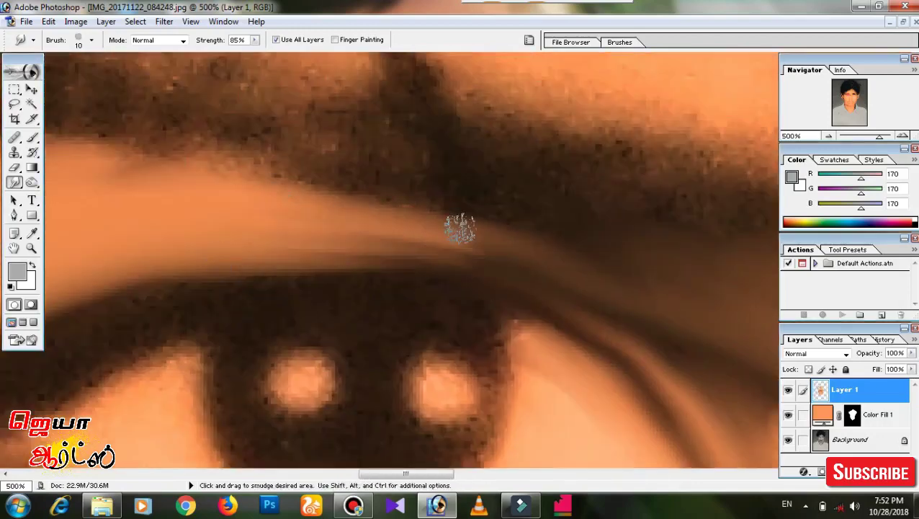
# Zoom out to check both eyes, then zoom back in and centre the left pupil.
pyautogui.moveTo(626, 330); pyautogui.dragTo(518, 247)
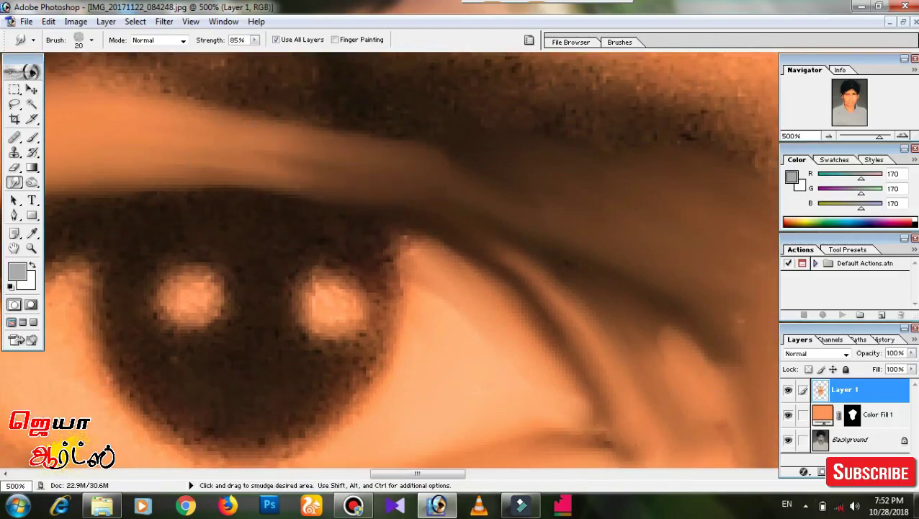
pyautogui.hotkey('ctrl', '-')
pyautogui.hotkey('ctrl', '-')
pyautogui.hotkey('ctrl', '-')
pyautogui.hotkey('ctrl', '-')
pyautogui.hotkey('ctrl', '+')
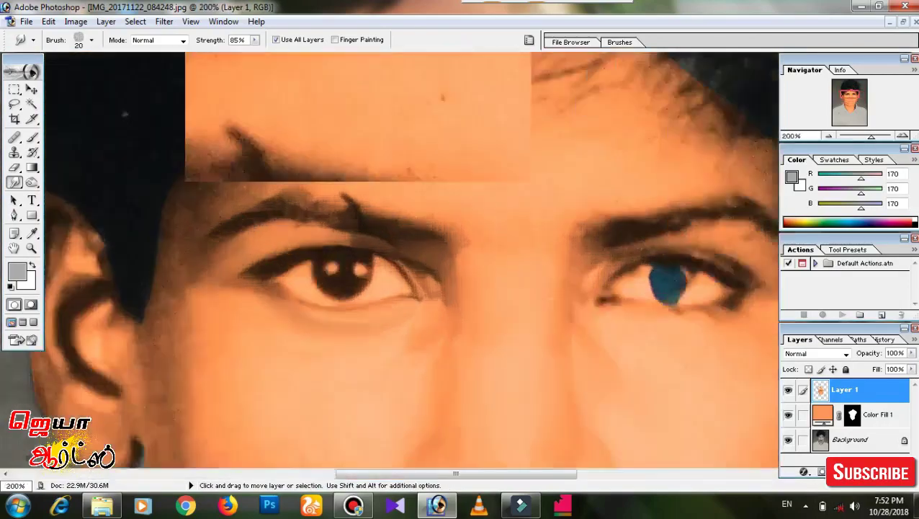
pyautogui.hotkey('ctrl', '+')
pyautogui.hotkey('ctrl', '+')
pyautogui.hotkey('ctrl', '+')
pyautogui.hotkey('ctrl', '-')
pyautogui.hotkey('ctrl', '-')
pyautogui.hotkey('ctrl', '-')
pyautogui.hotkey('ctrl', '-')
pyautogui.hotkey('ctrl', '+')
pyautogui.hotkey('ctrl', '+')
pyautogui.hotkey('ctrl', '+')
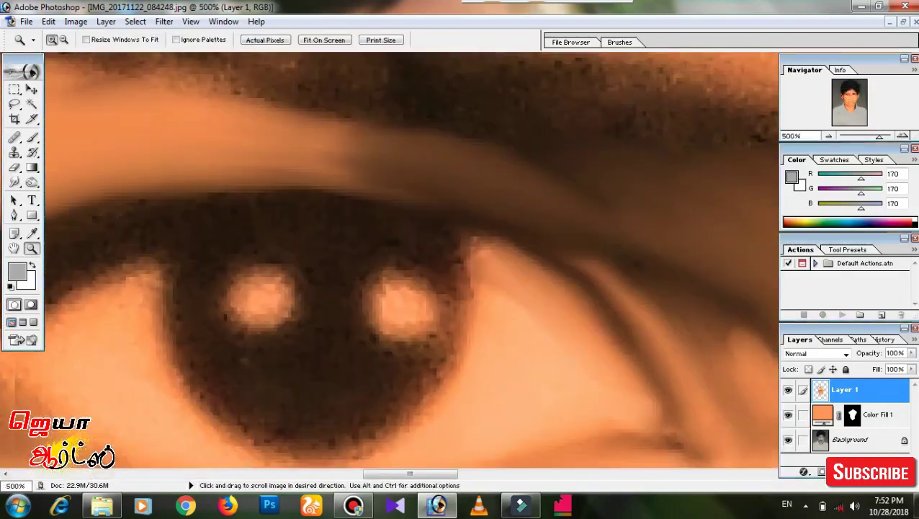
pyautogui.moveTo(231, 338); pyautogui.dragTo(513, 370)
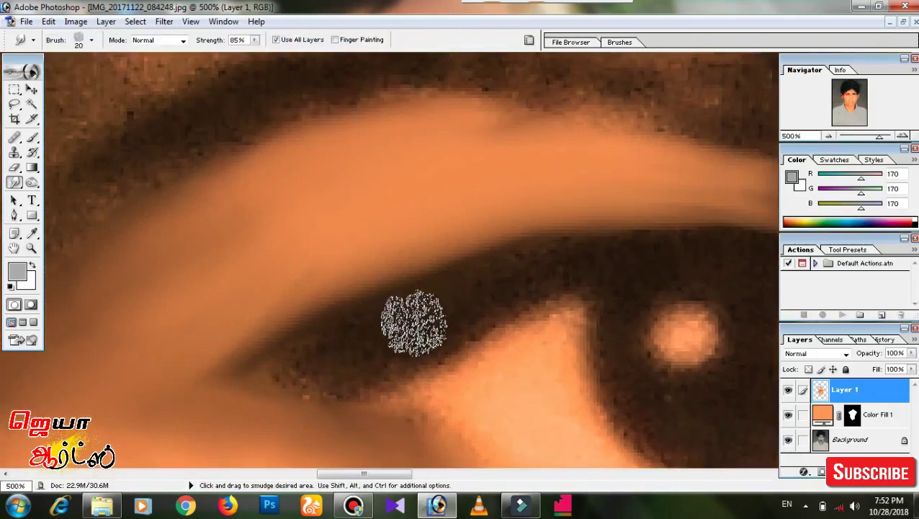
pyautogui.moveTo(487, 383); pyautogui.dragTo(532, 332)
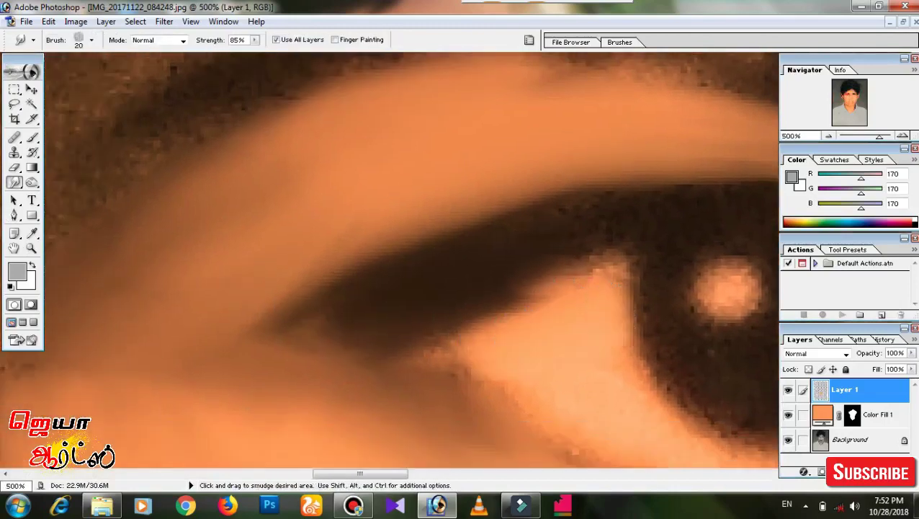
pyautogui.moveTo(544, 374); pyautogui.dragTo(544, 338)
pyautogui.moveTo(544, 288)
pyautogui.mouseDown()
pyautogui.moveTo(595, 308)
pyautogui.moveTo(504, 273)
pyautogui.mouseUp()
pyautogui.moveTo(389, 320)
pyautogui.mouseDown()
pyautogui.moveTo(492, 318)
pyautogui.moveTo(432, 374)
pyautogui.mouseUp()
pyautogui.moveTo(299, 333)
pyautogui.mouseDown()
pyautogui.moveTo(229, 297)
pyautogui.moveTo(261, 324)
pyautogui.mouseUp()
# Smudge the pupil's lower edges into a smooth rounded shape around the catchlights.
pyautogui.moveTo(344, 376); pyautogui.dragTo(389, 369)
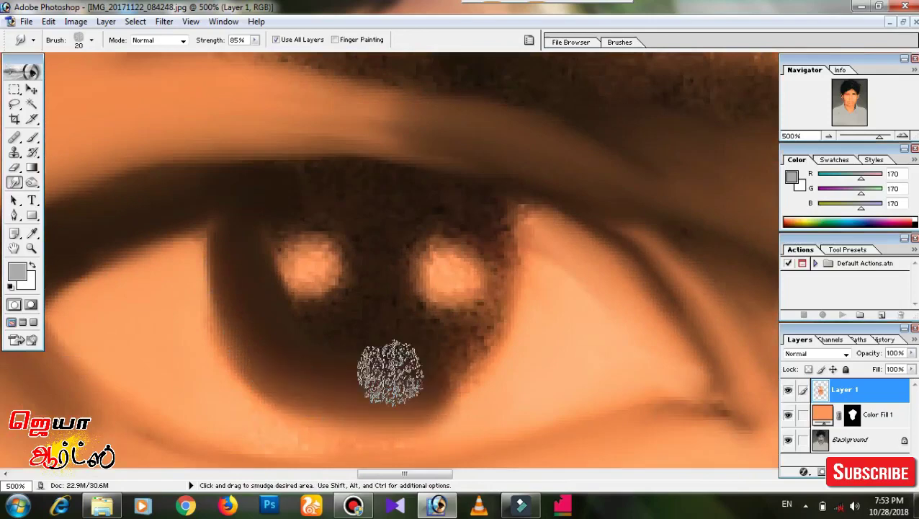
pyautogui.moveTo(345, 345); pyautogui.dragTo(342, 313)
pyautogui.moveTo(346, 353); pyautogui.dragTo(425, 393)
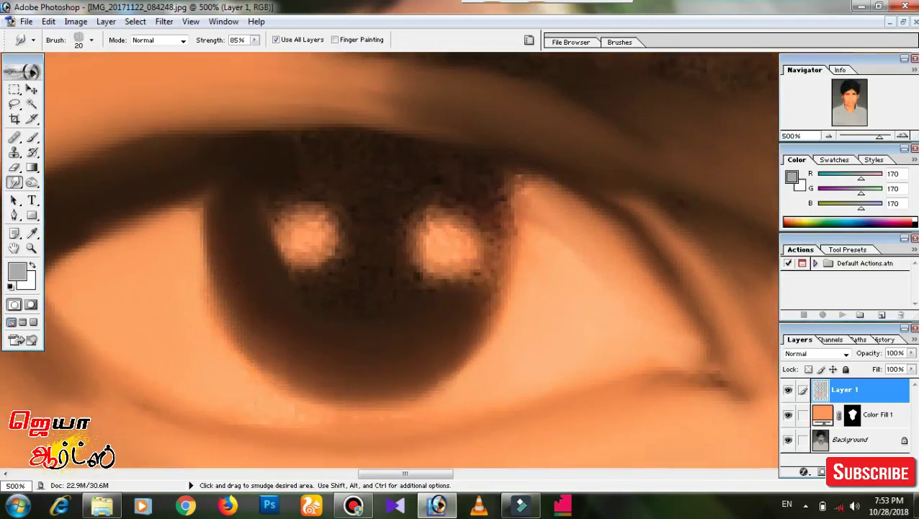
pyautogui.moveTo(364, 173); pyautogui.dragTo(408, 209)
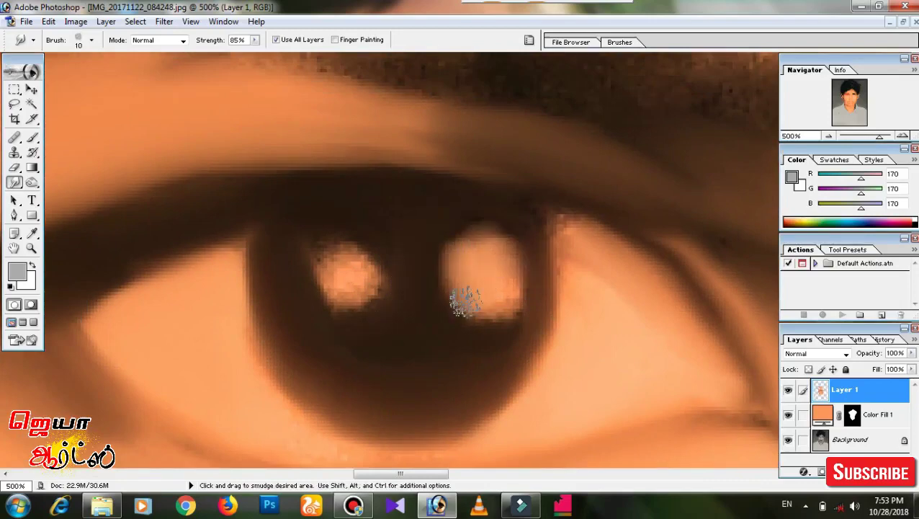
pyautogui.hscroll(3, 301, 296)
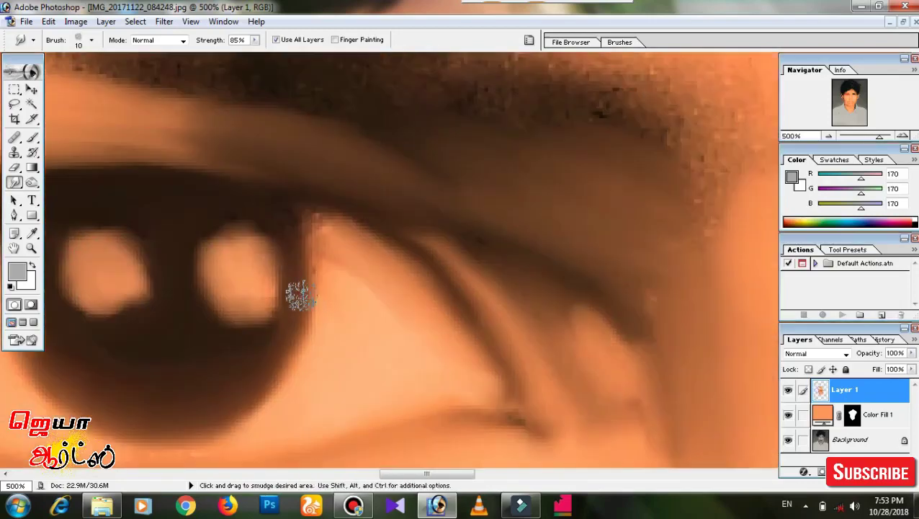
pyautogui.hotkey('ctrl', '-')
pyautogui.hotkey('ctrl', '-')
pyautogui.hotkey('ctrl', '-')
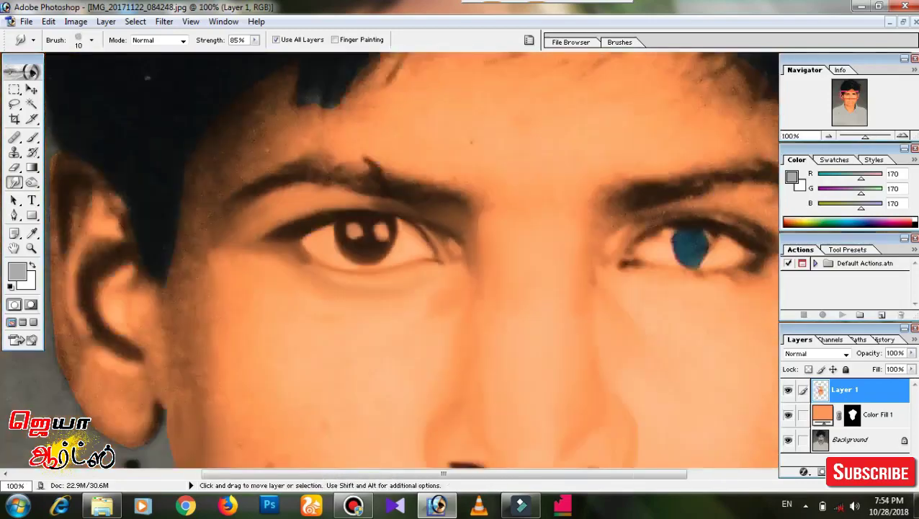
# Smudge the chin skin smooth on the left side of the face.
pyautogui.hotkey('ctrl', '0')
pyautogui.hotkey('ctrl', '+')
pyautogui.hotkey('ctrl', '+')
pyautogui.hotkey('ctrl', '+')
pyautogui.hotkey('ctrl', '+')
pyautogui.hotkey('ctrl', '+')
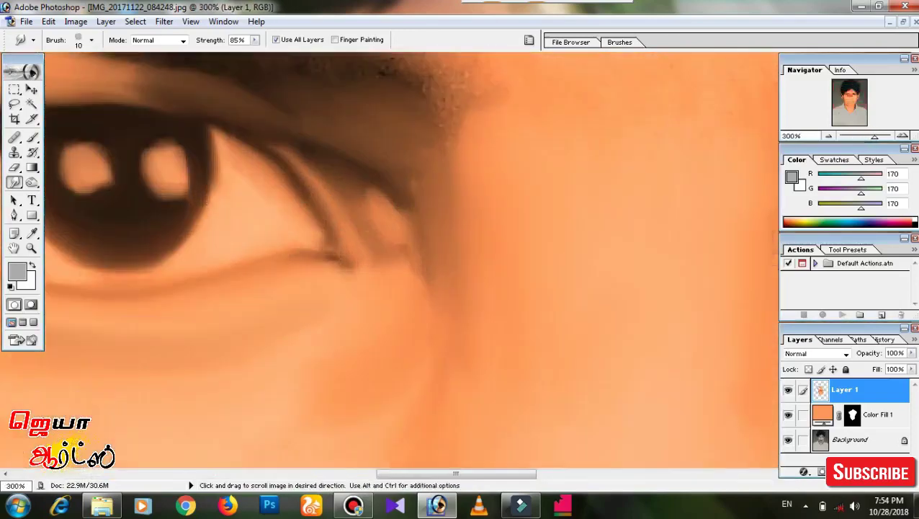
pyautogui.scroll(-10, 389, 267)
pyautogui.moveTo(416, 293)
pyautogui.mouseDown()
pyautogui.moveTo(390, 216)
pyautogui.moveTo(408, 262)
pyautogui.moveTo(364, 295)
pyautogui.mouseUp()
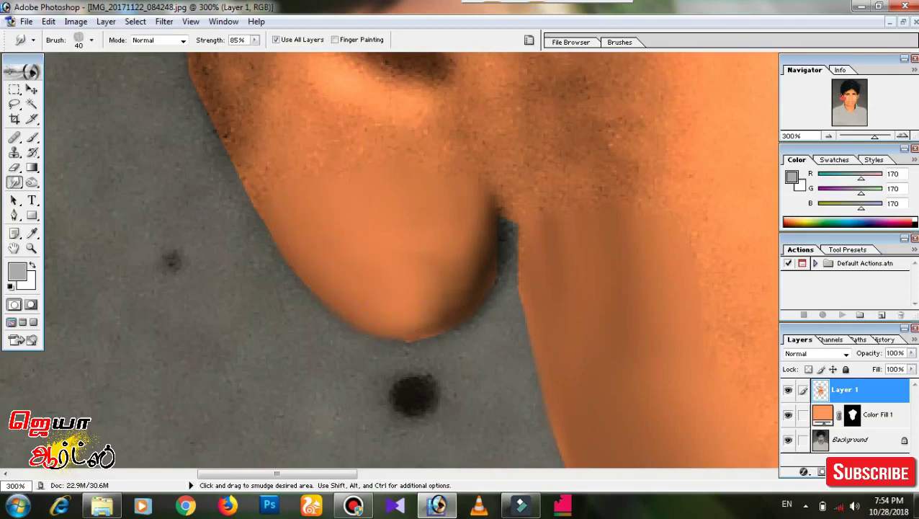
# Smudge the lower and inner ear skin smooth with a 20-pixel brush.
pyautogui.moveTo(361, 156); pyautogui.dragTo(353, 264)
pyautogui.moveTo(271, 256)
pyautogui.mouseDown()
pyautogui.moveTo(247, 256)
pyautogui.moveTo(328, 379)
pyautogui.moveTo(334, 348)
pyautogui.moveTo(405, 380)
pyautogui.moveTo(387, 344)
pyautogui.mouseUp()
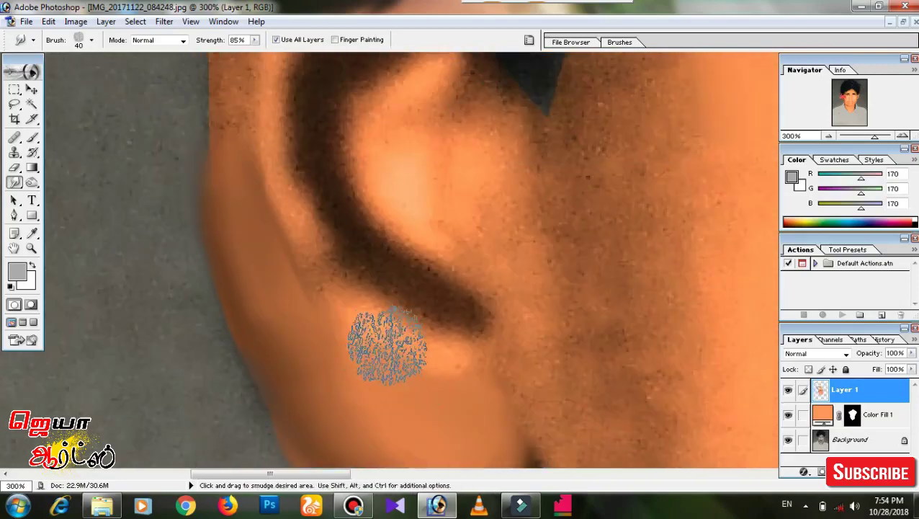
pyautogui.moveTo(373, 201); pyautogui.dragTo(307, 193)
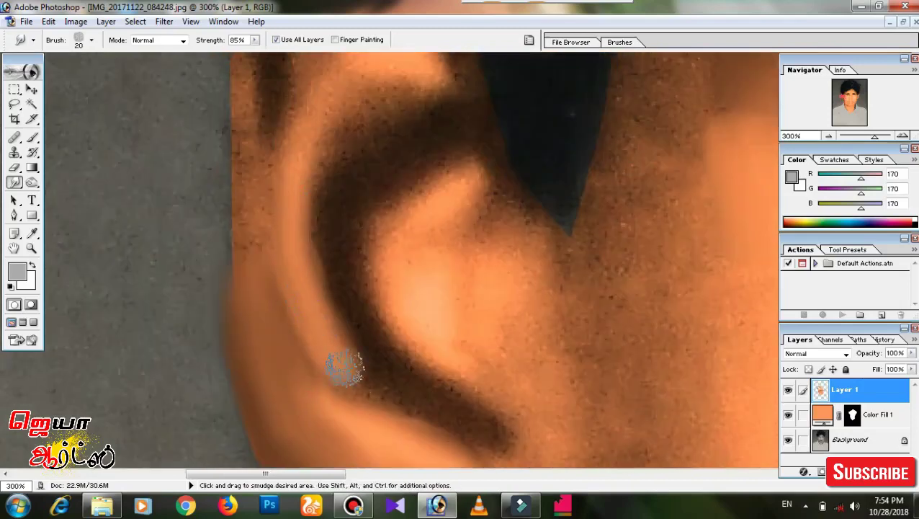
pyautogui.moveTo(377, 376)
pyautogui.mouseDown()
pyautogui.moveTo(334, 295)
pyautogui.moveTo(430, 143)
pyautogui.moveTo(382, 194)
pyautogui.mouseUp()
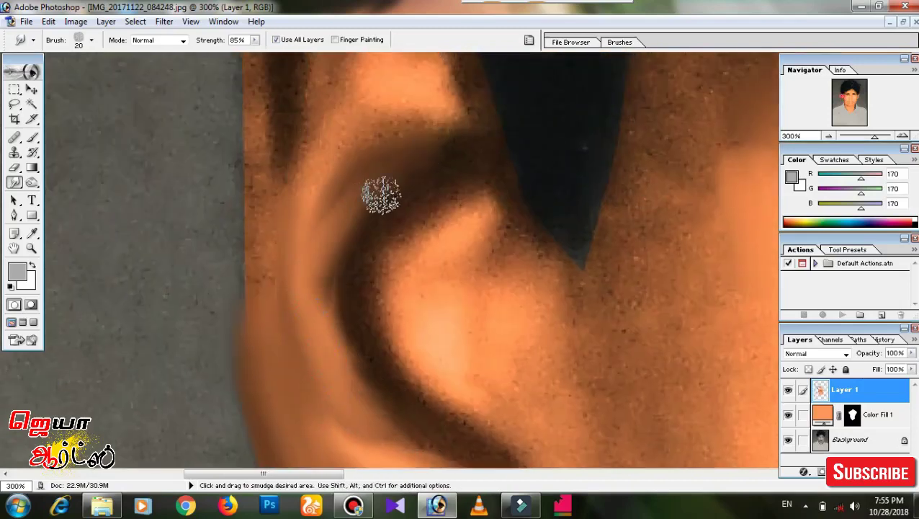
pyautogui.moveTo(428, 177)
pyautogui.mouseDown()
pyautogui.moveTo(382, 242)
pyautogui.moveTo(382, 263)
pyautogui.mouseUp()
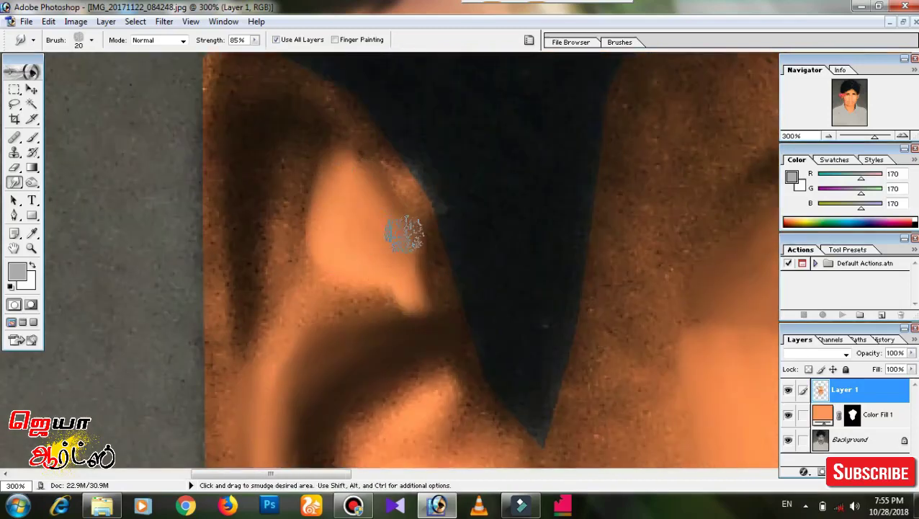
pyautogui.moveTo(405, 232); pyautogui.dragTo(369, 248)
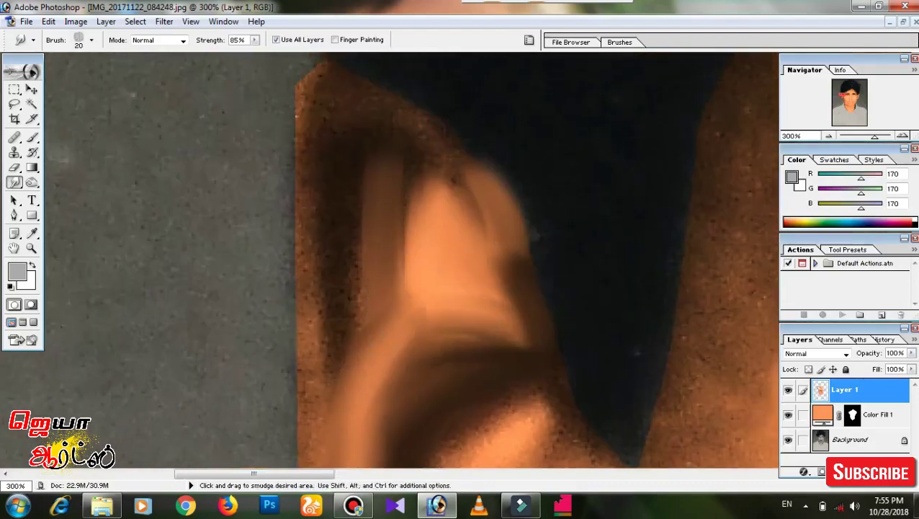
pyautogui.moveTo(403, 310)
pyautogui.mouseDown()
pyautogui.moveTo(399, 242)
pyautogui.moveTo(434, 300)
pyautogui.mouseUp()
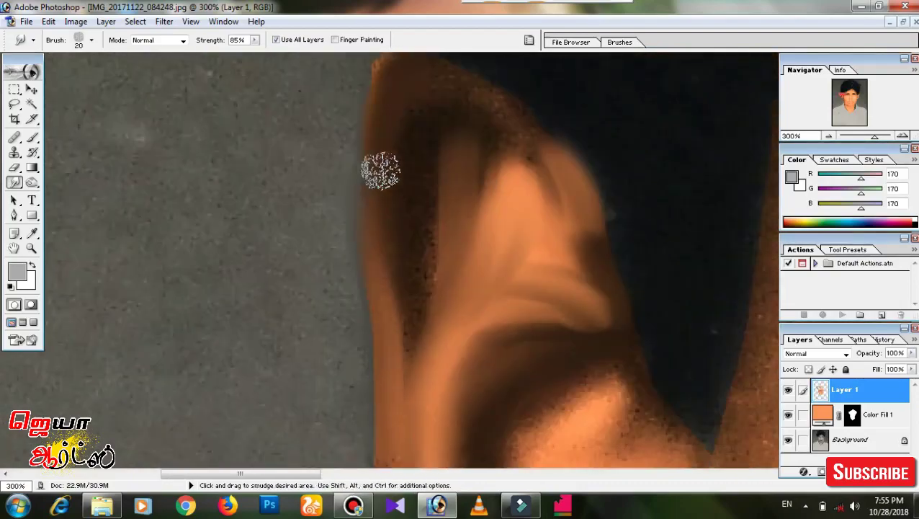
# Round off the ear's pointed top and smooth its left edge and the skin beside it.
pyautogui.moveTo(375, 174)
pyautogui.mouseDown()
pyautogui.moveTo(398, 224)
pyautogui.moveTo(380, 303)
pyautogui.mouseUp()
pyautogui.moveTo(459, 308); pyautogui.dragTo(391, 231)
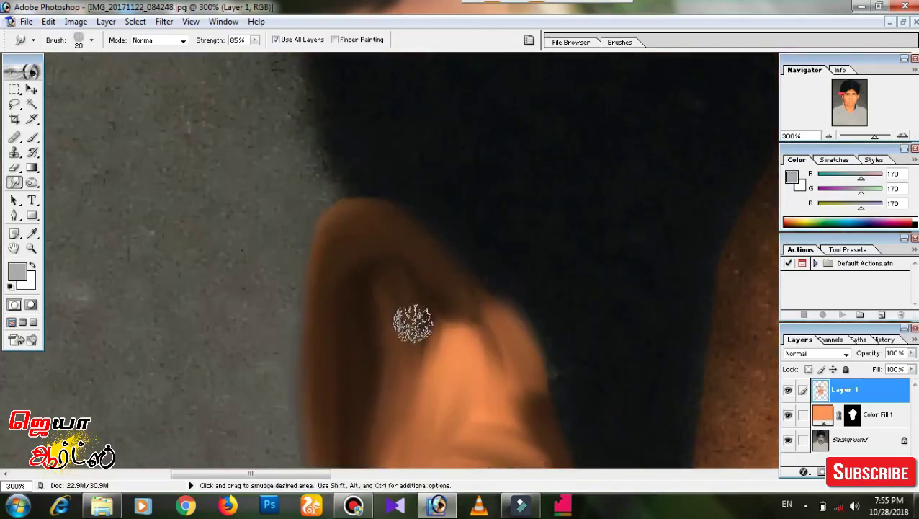
pyautogui.moveTo(448, 290); pyautogui.dragTo(435, 189)
pyautogui.moveTo(443, 461)
pyautogui.mouseDown()
pyautogui.moveTo(306, 256)
pyautogui.moveTo(315, 317)
pyautogui.mouseUp()
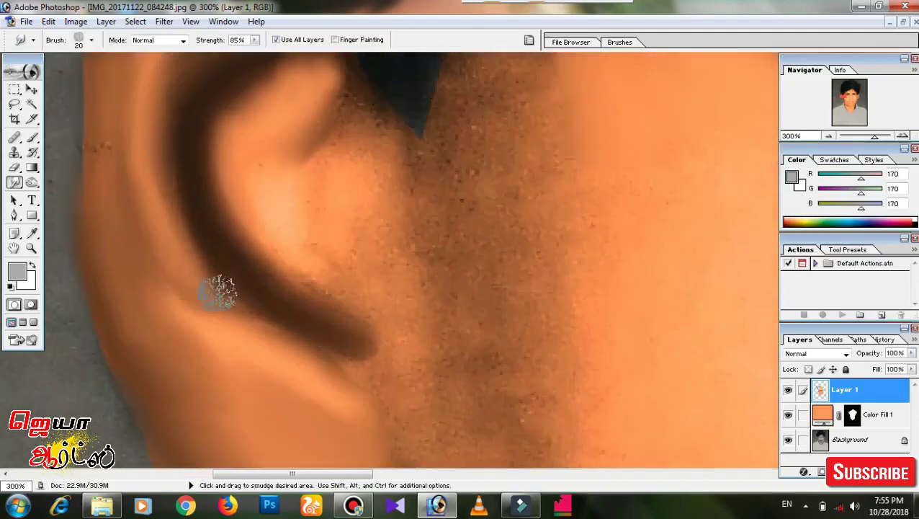
pyautogui.moveTo(218, 291); pyautogui.dragTo(235, 205)
pyautogui.moveTo(295, 242); pyautogui.dragTo(300, 210)
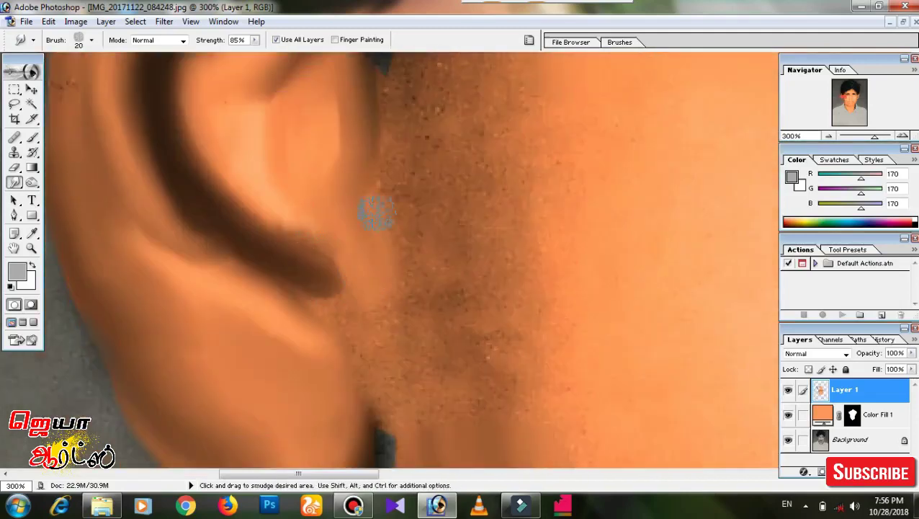
pyautogui.moveTo(370, 205); pyautogui.dragTo(263, 203)
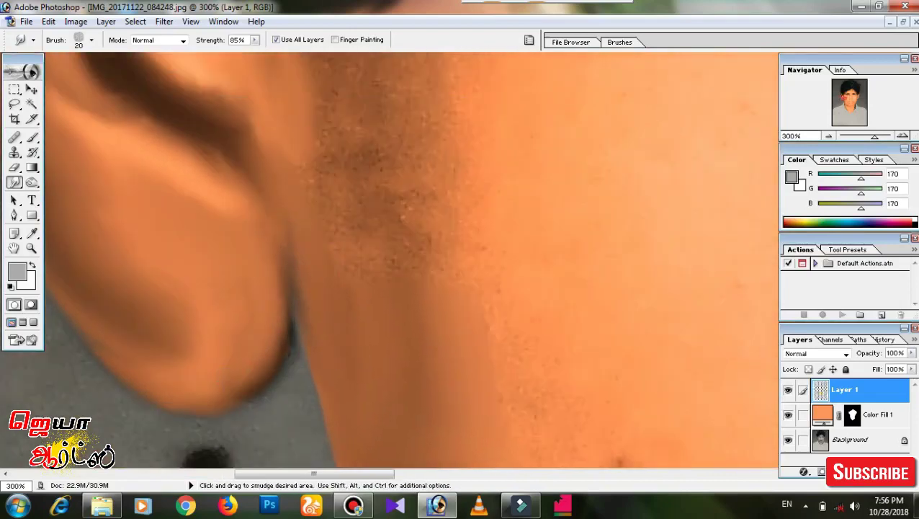
pyautogui.hotkey('ctrl', '-')
pyautogui.hotkey('ctrl', '-')
pyautogui.hotkey('ctrl', '-')
pyautogui.hotkey('ctrl', '-')
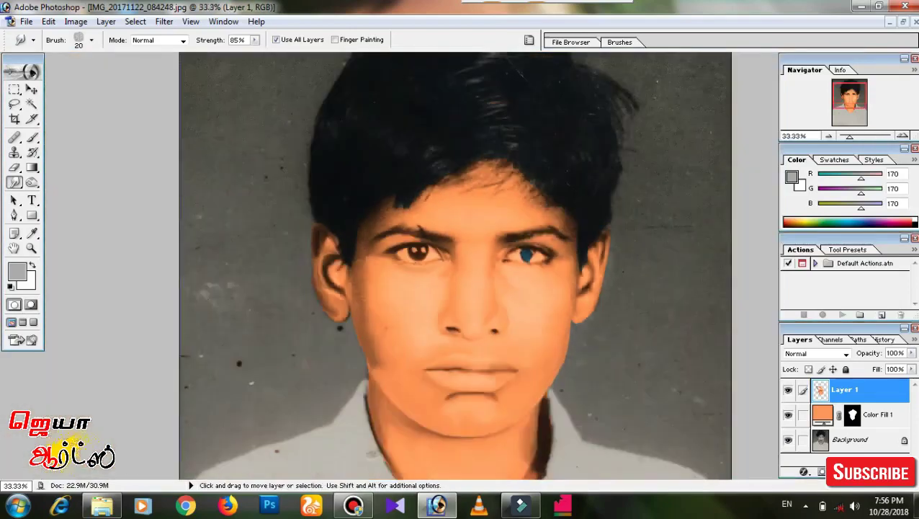
# Zoom in and move across the ear, eye and eyebrow up to the forehead hairline.
pyautogui.hotkey('ctrl', '+')
pyautogui.hotkey('ctrl', '+')
pyautogui.hotkey('ctrl', '+')
pyautogui.hotkey('ctrl', '+')
pyautogui.moveTo(319, 263); pyautogui.dragTo(331, 256)
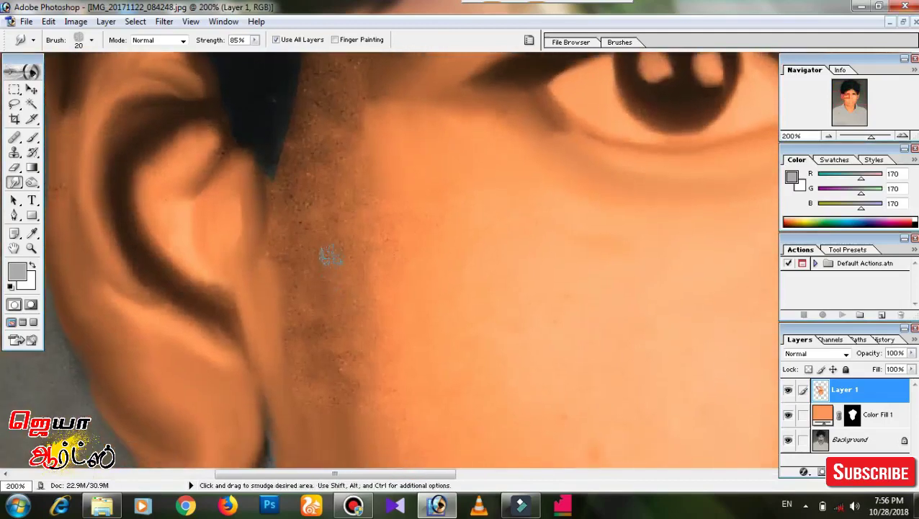
pyautogui.moveTo(302, 315); pyautogui.dragTo(472, 359)
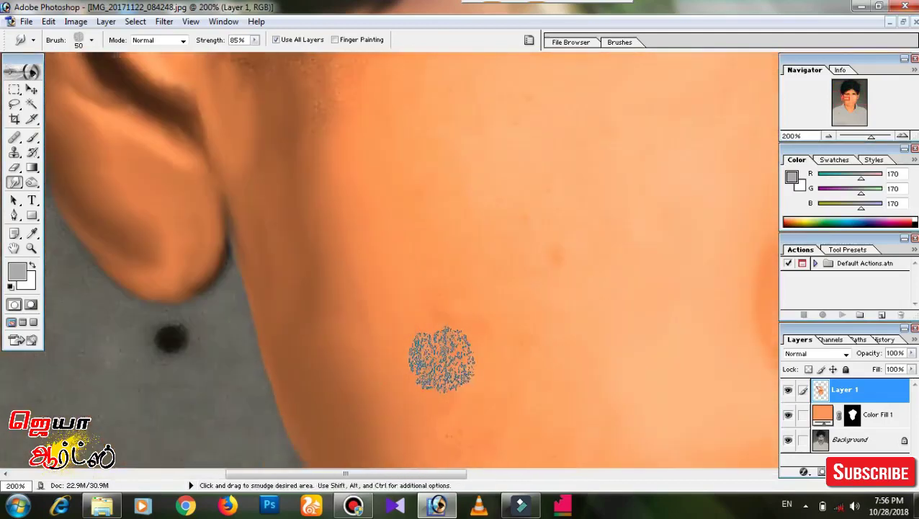
pyautogui.moveTo(358, 347); pyautogui.dragTo(336, 280)
pyautogui.moveTo(303, 65); pyautogui.dragTo(242, 286)
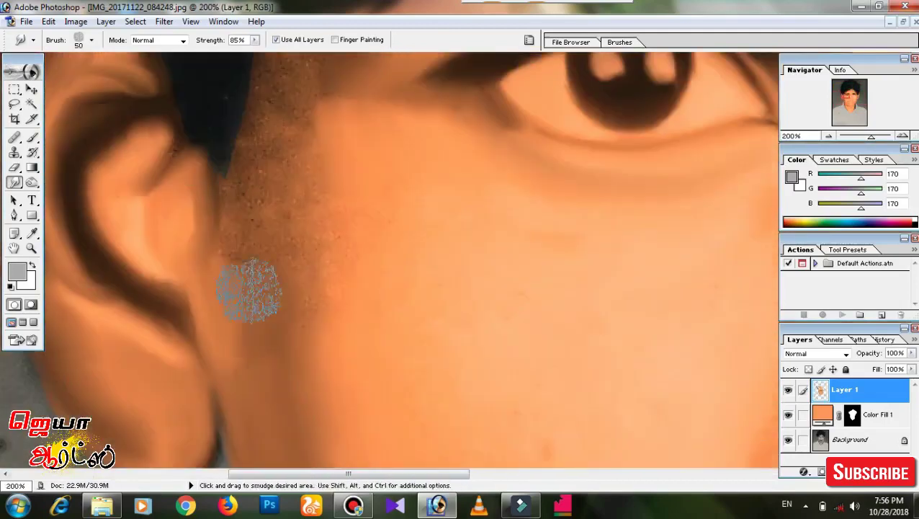
pyautogui.moveTo(282, 376)
pyautogui.mouseDown()
pyautogui.moveTo(229, 309)
pyautogui.moveTo(231, 461)
pyautogui.mouseUp()
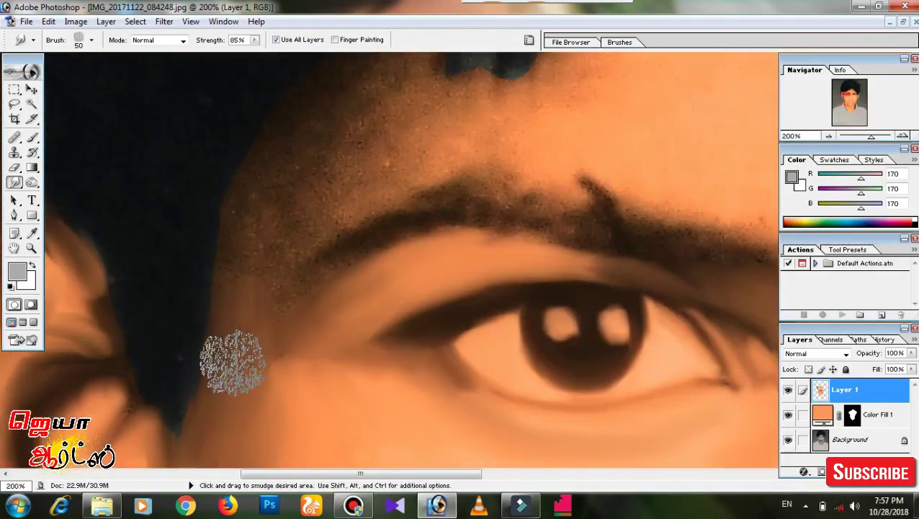
pyautogui.moveTo(248, 160); pyautogui.dragTo(251, 315)
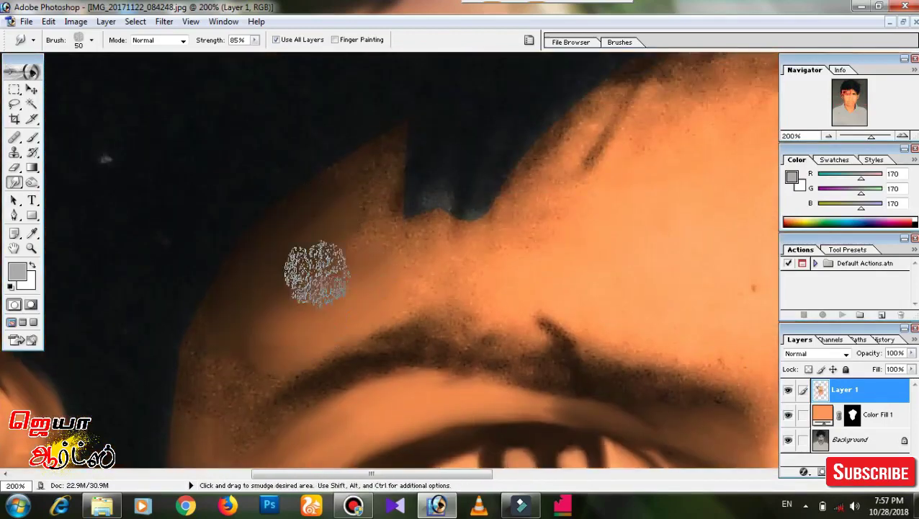
pyautogui.moveTo(302, 246); pyautogui.dragTo(314, 188)
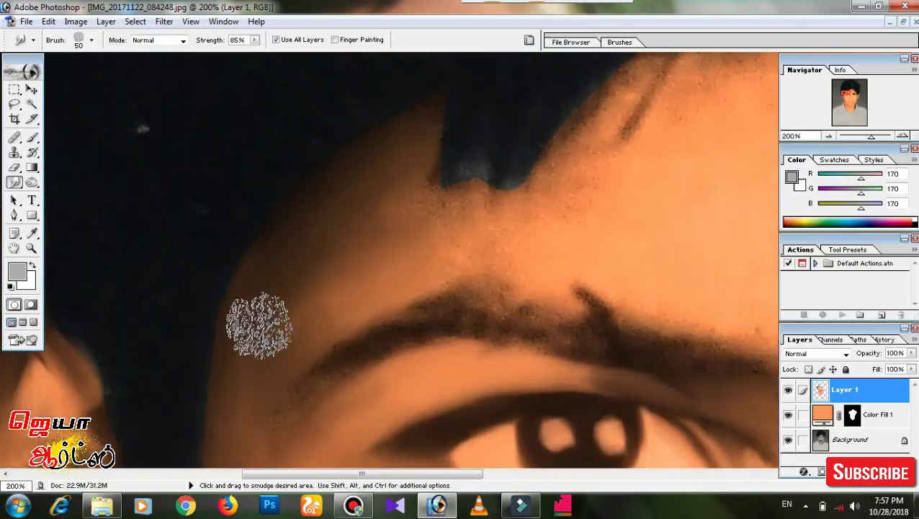
pyautogui.moveTo(257, 318)
pyautogui.mouseDown()
pyautogui.moveTo(247, 242)
pyautogui.moveTo(411, 216)
pyautogui.mouseUp()
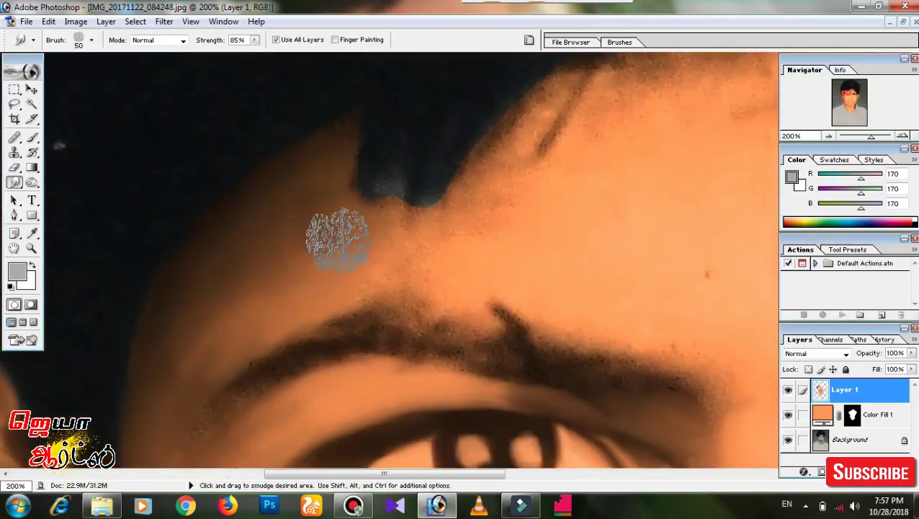
pyautogui.moveTo(281, 256); pyautogui.dragTo(237, 123)
pyautogui.moveTo(586, 52); pyautogui.dragTo(433, 205)
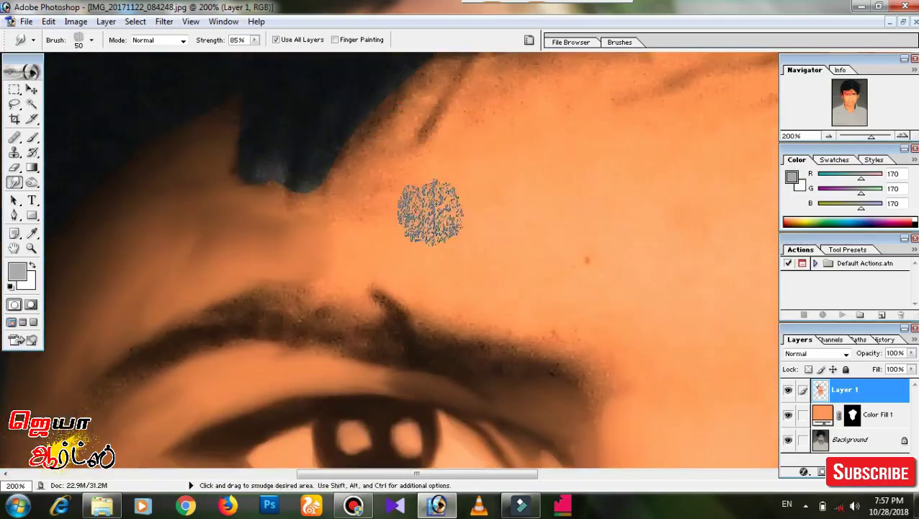
pyautogui.moveTo(403, 75)
pyautogui.mouseDown()
pyautogui.moveTo(353, 188)
pyautogui.moveTo(390, 165)
pyautogui.mouseUp()
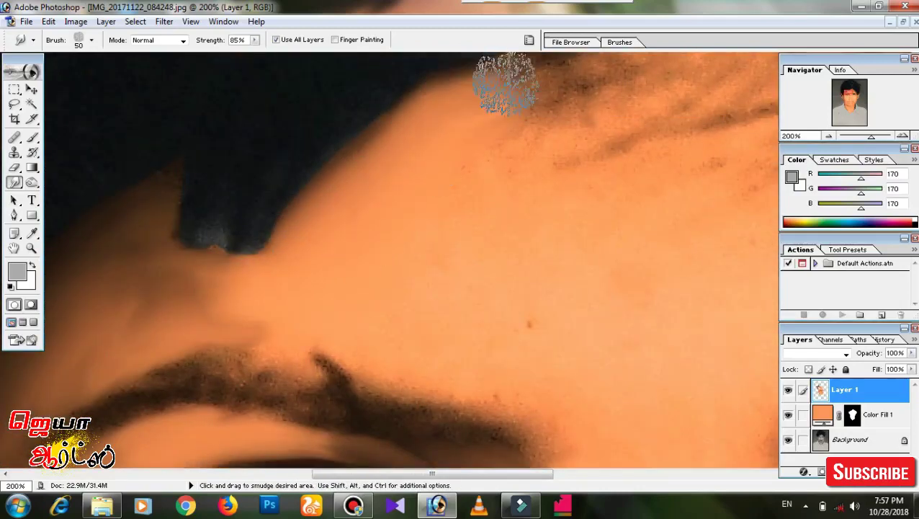
pyautogui.moveTo(490, 179); pyautogui.dragTo(404, 324)
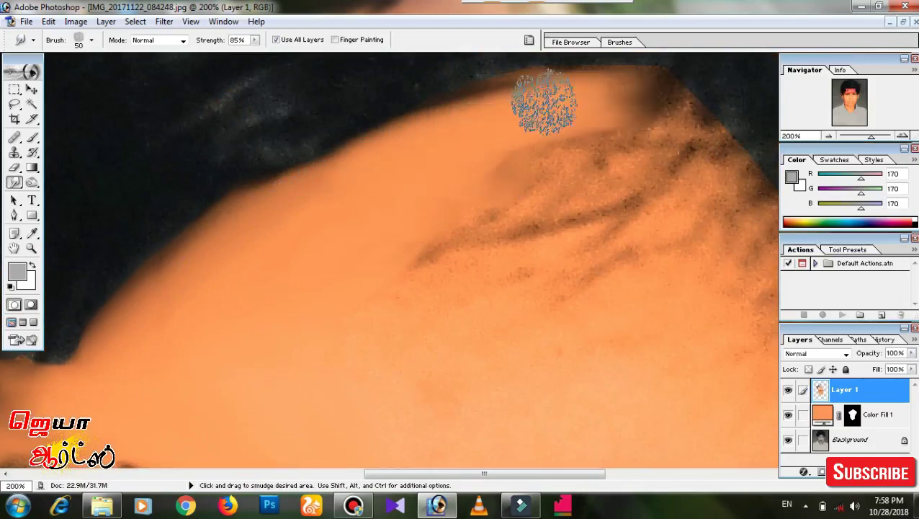
pyautogui.moveTo(403, 374); pyautogui.dragTo(379, 185)
pyautogui.moveTo(452, 302); pyautogui.dragTo(452, 159)
pyautogui.moveTo(372, 266)
pyautogui.mouseDown()
pyautogui.moveTo(325, 290)
pyautogui.moveTo(326, 432)
pyautogui.mouseUp()
pyautogui.moveTo(462, 287); pyautogui.dragTo(564, 266)
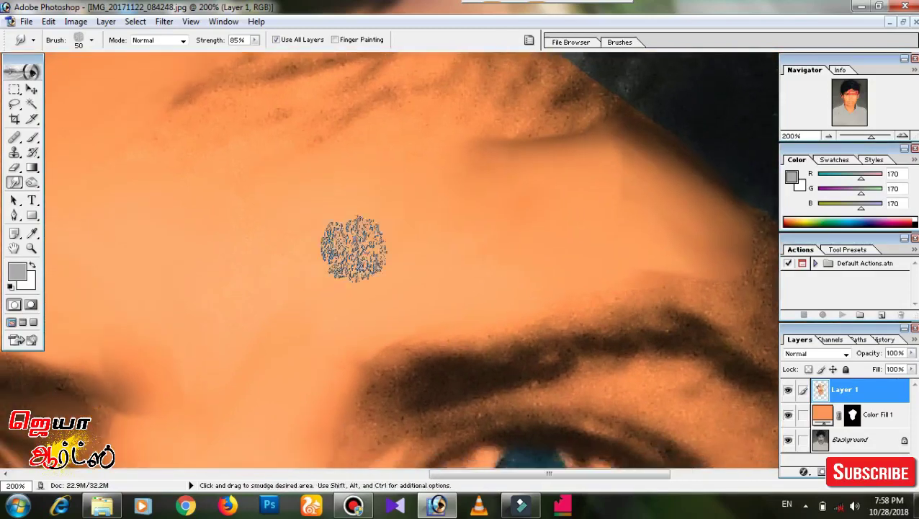
pyautogui.moveTo(348, 246); pyautogui.dragTo(360, 345)
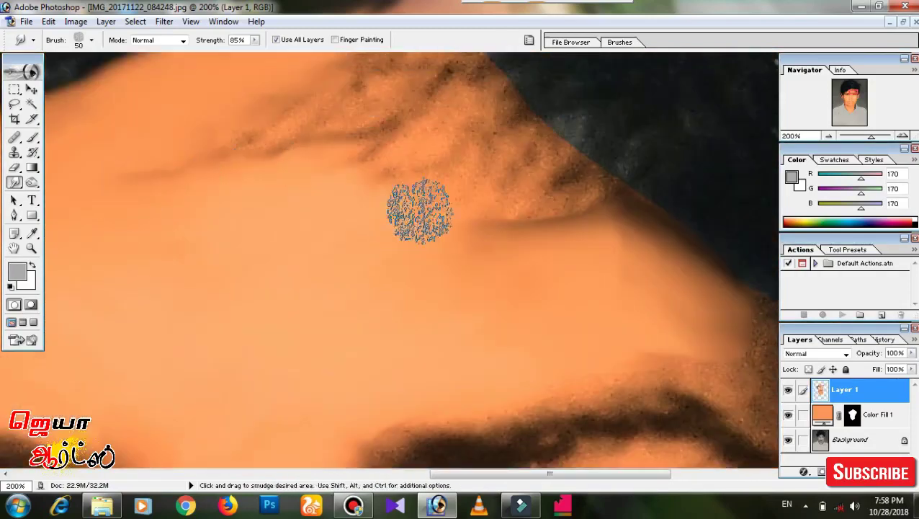
pyautogui.moveTo(503, 216)
pyautogui.mouseDown()
pyautogui.moveTo(402, 321)
pyautogui.moveTo(461, 128)
pyautogui.mouseUp()
# Undo two stray smudge strokes and blend the forehead skin tone into the hair edge.
pyautogui.hotkey('ctrl', 'alt', 'z')
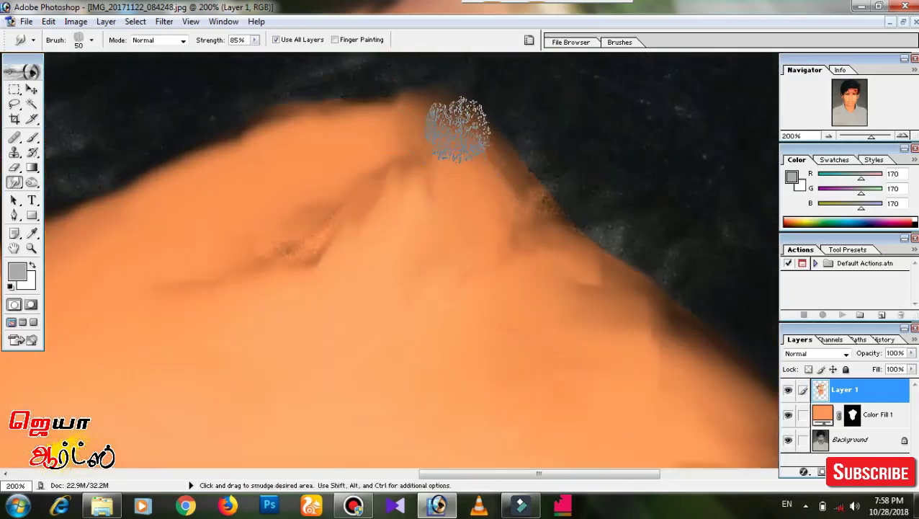
pyautogui.hotkey('ctrl', 'alt', 'z')
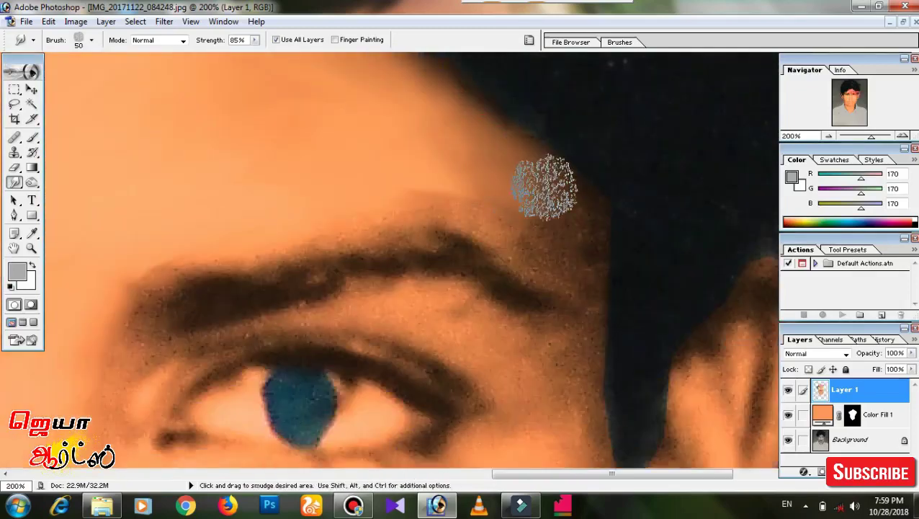
pyautogui.moveTo(546, 187)
pyautogui.mouseDown()
pyautogui.moveTo(524, 191)
pyautogui.moveTo(555, 205)
pyautogui.moveTo(487, 195)
pyautogui.moveTo(576, 252)
pyautogui.moveTo(544, 164)
pyautogui.mouseUp()
# Work down the cheek and ear toward the jaw, lips and chin, smoothing the skin.
pyautogui.moveTo(533, 291); pyautogui.dragTo(533, 189)
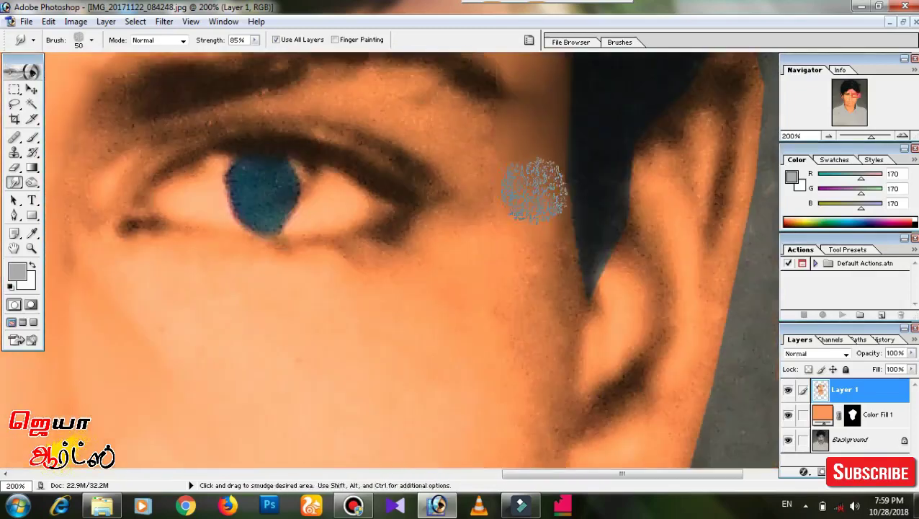
pyautogui.moveTo(533, 270); pyautogui.dragTo(533, 189)
pyautogui.moveTo(533, 288); pyautogui.dragTo(509, 173)
pyautogui.moveTo(504, 273); pyautogui.dragTo(496, 149)
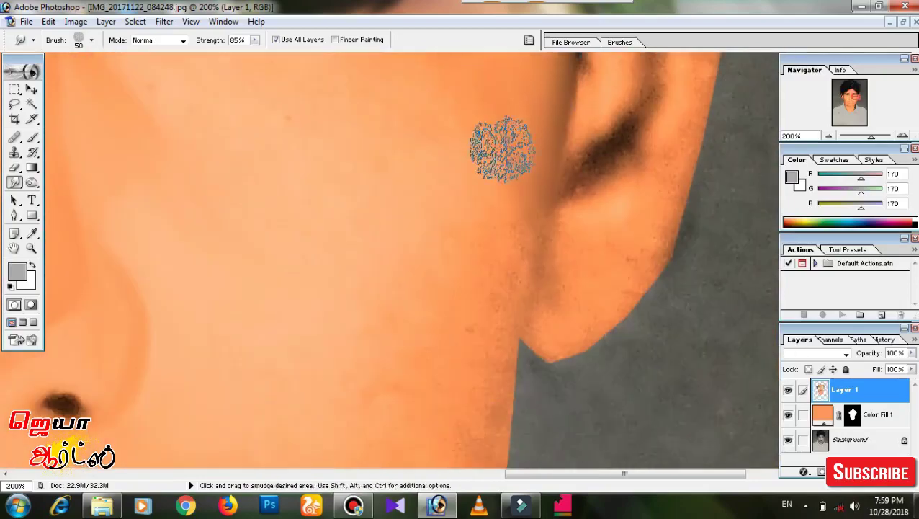
pyautogui.moveTo(519, 238); pyautogui.dragTo(523, 143)
pyautogui.moveTo(497, 367); pyautogui.dragTo(492, 297)
pyautogui.moveTo(493, 335); pyautogui.dragTo(517, 168)
pyautogui.moveTo(454, 253); pyautogui.dragTo(456, 287)
pyautogui.moveTo(461, 187); pyautogui.dragTo(465, 281)
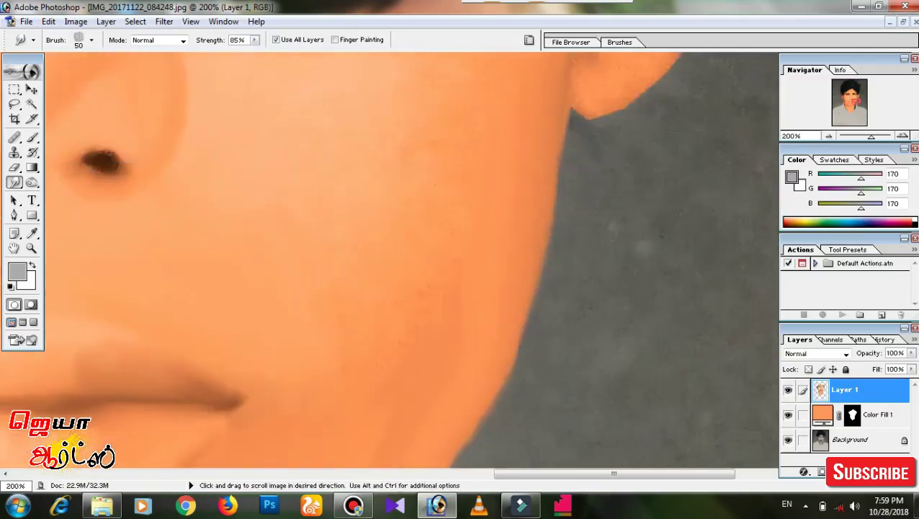
pyautogui.moveTo(490, 173); pyautogui.dragTo(493, 288)
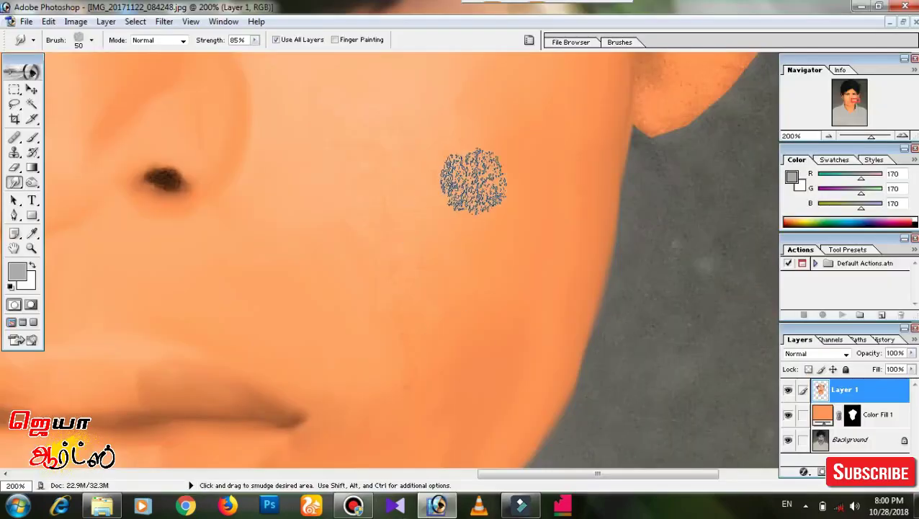
# Scroll over the nose, lips, chin and neck to review the evenly smoothed orange skin.
pyautogui.scroll(3, 480, 409)
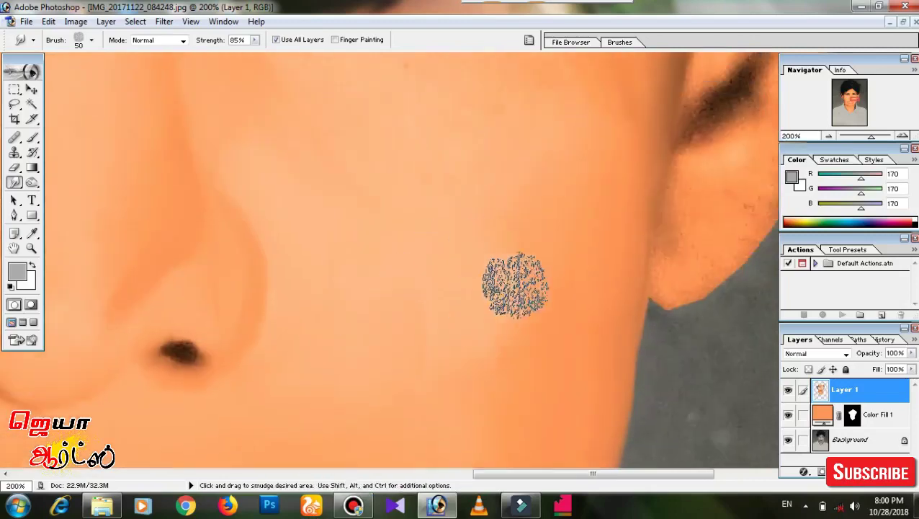
pyautogui.scroll(5, 487, 329)
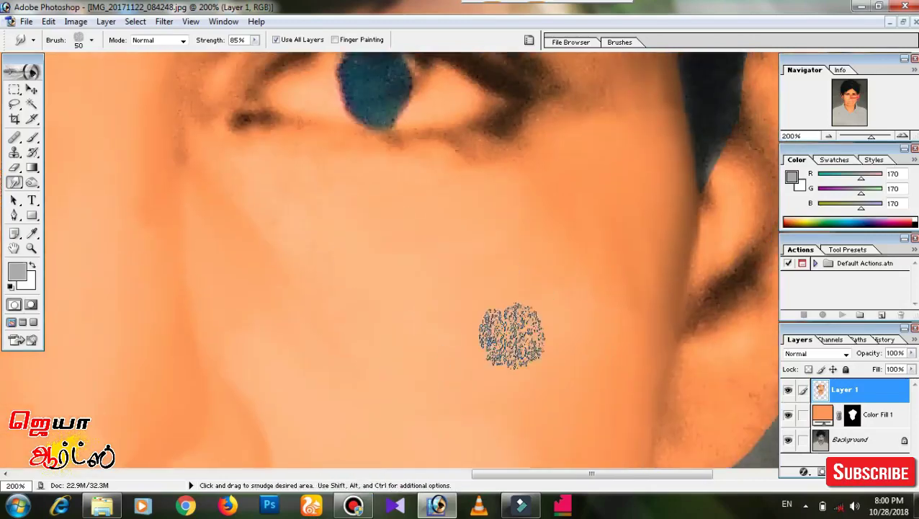
pyautogui.scroll(-5, 510, 329)
pyautogui.scroll(8, 441, 266)
pyautogui.scroll(3, 504, 164)
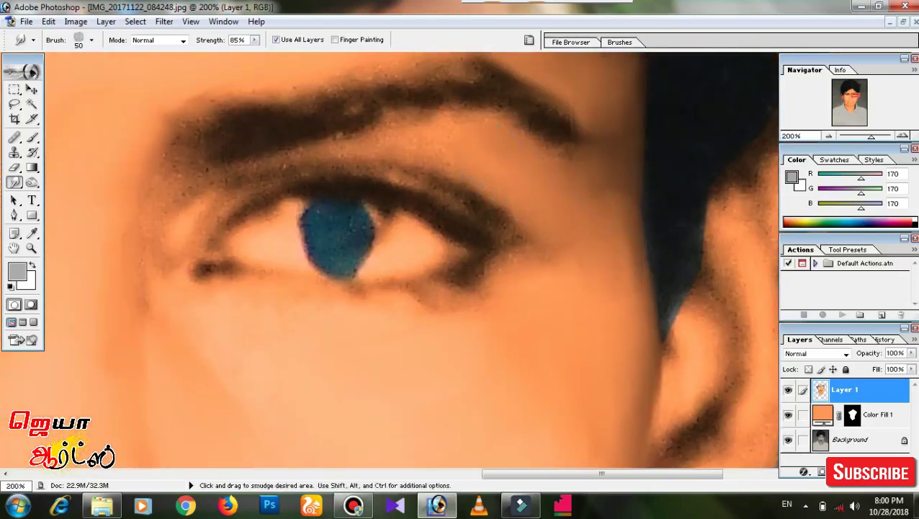
pyautogui.hscroll(2, 401, 265)
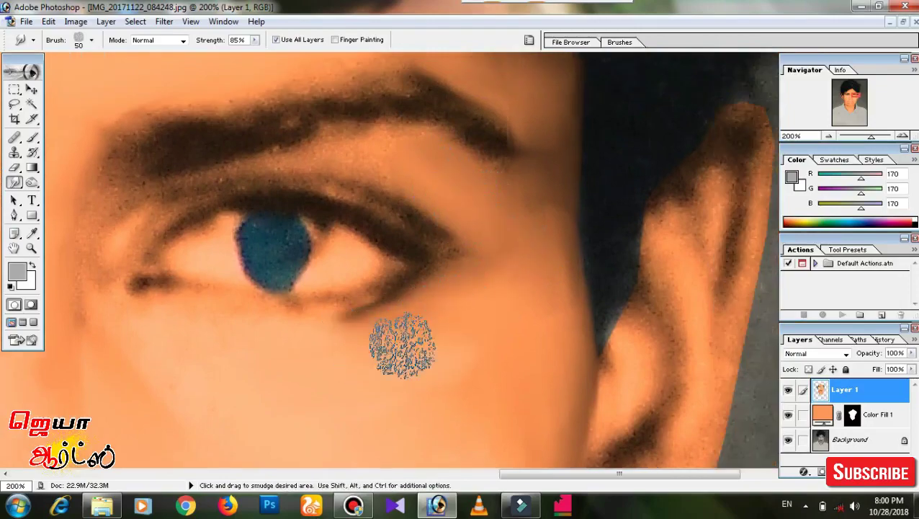
pyautogui.scroll(-3, 432, 288)
pyautogui.hscroll(-5, 432, 288)
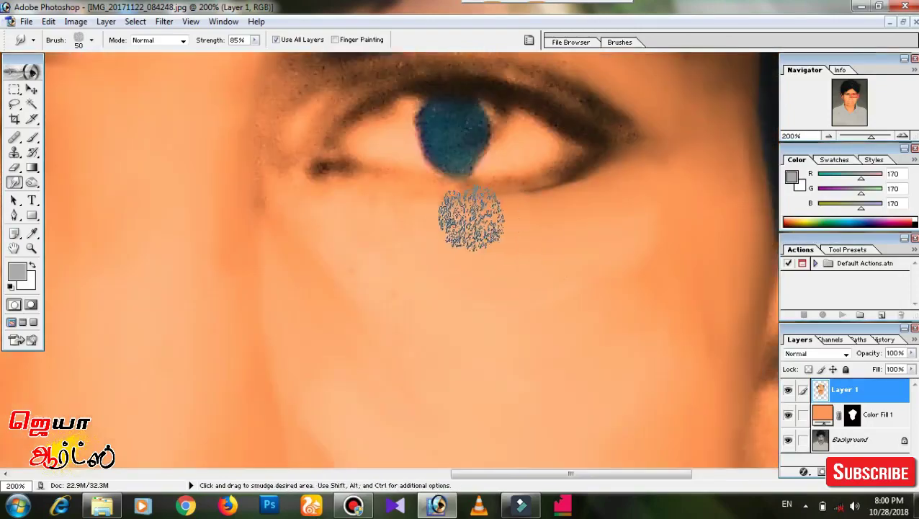
pyautogui.scroll(-3, 471, 218)
pyautogui.scroll(-2, 470, 218)
pyautogui.scroll(3, 544, 234)
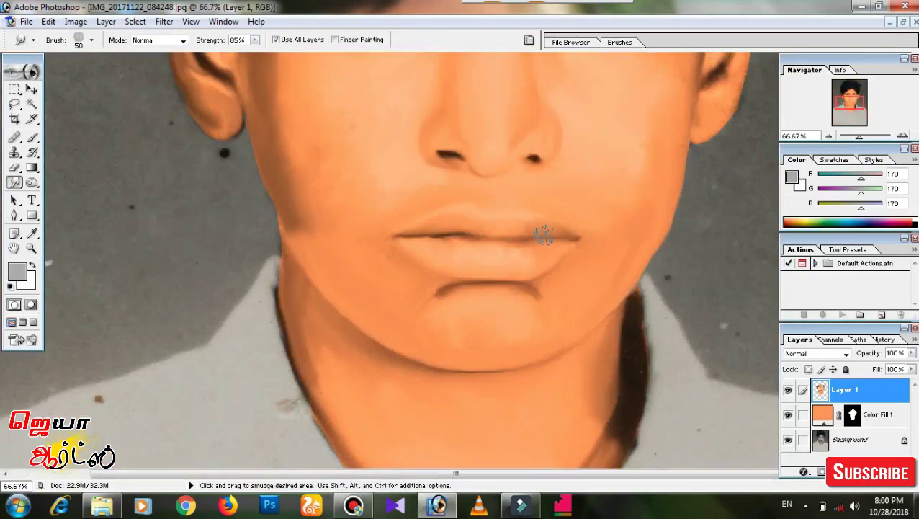
# Reduce the Smudge brush to 30 pixels and smooth the lower-lid skin into a soft crease.
pyautogui.scroll(-3, 544, 234)
pyautogui.scroll(2, 544, 234)
pyautogui.scroll(2, 539, 231)
pyautogui.scroll(5, 540, 232)
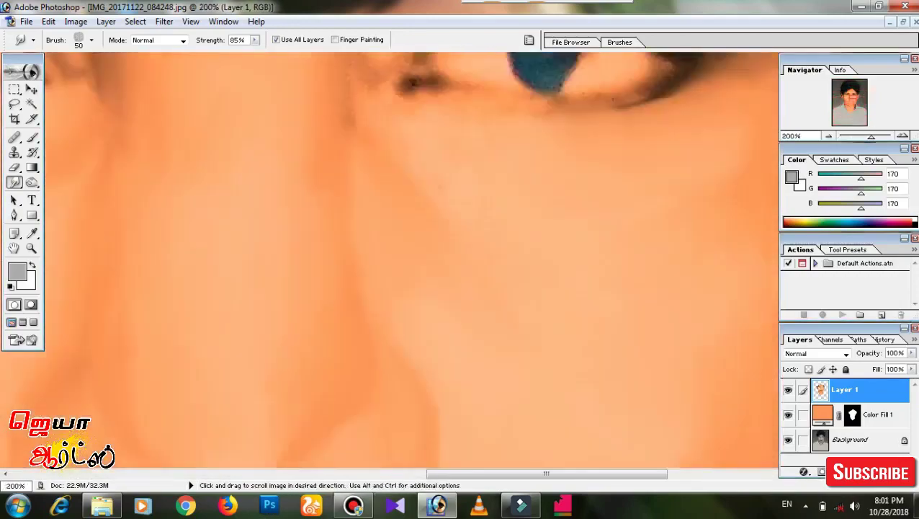
pyautogui.scroll(5, 411, 237)
pyautogui.press('[')
pyautogui.press('[')
pyautogui.hotkey('ctrl', '+')
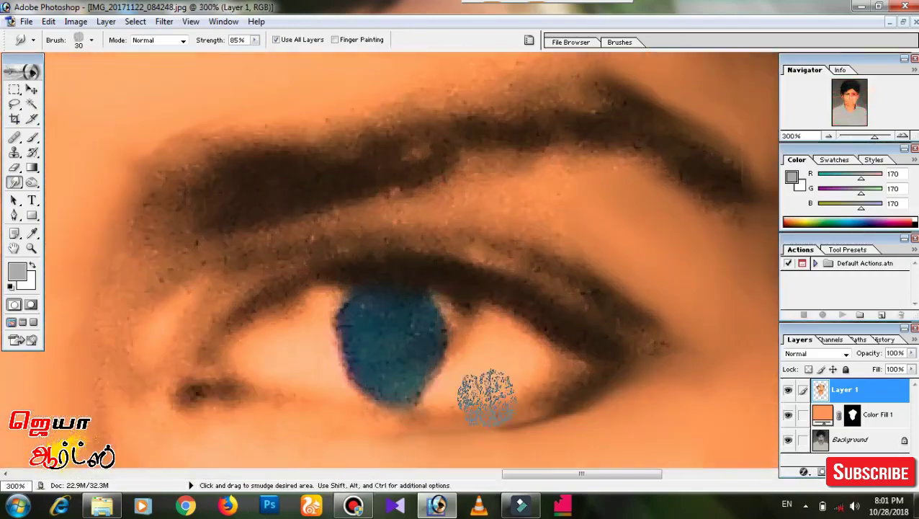
pyautogui.scroll(-5, 486, 396)
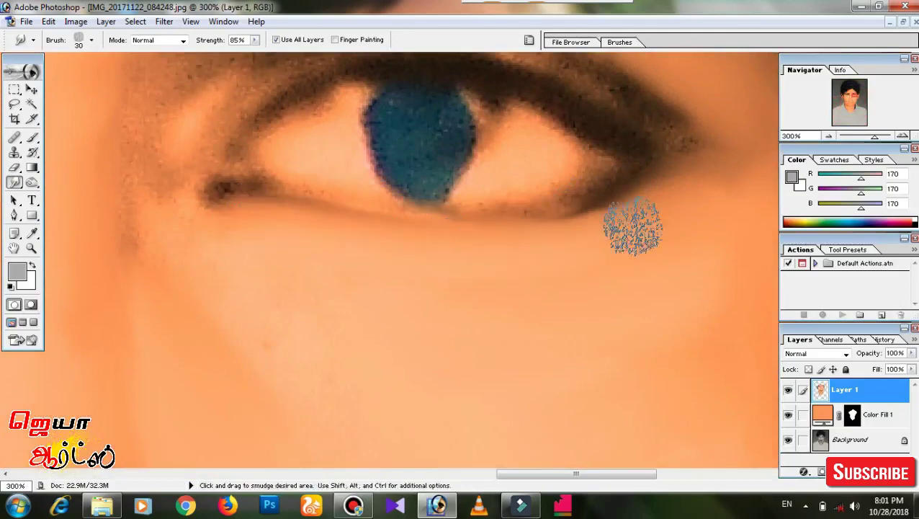
pyautogui.moveTo(634, 238); pyautogui.dragTo(373, 262)
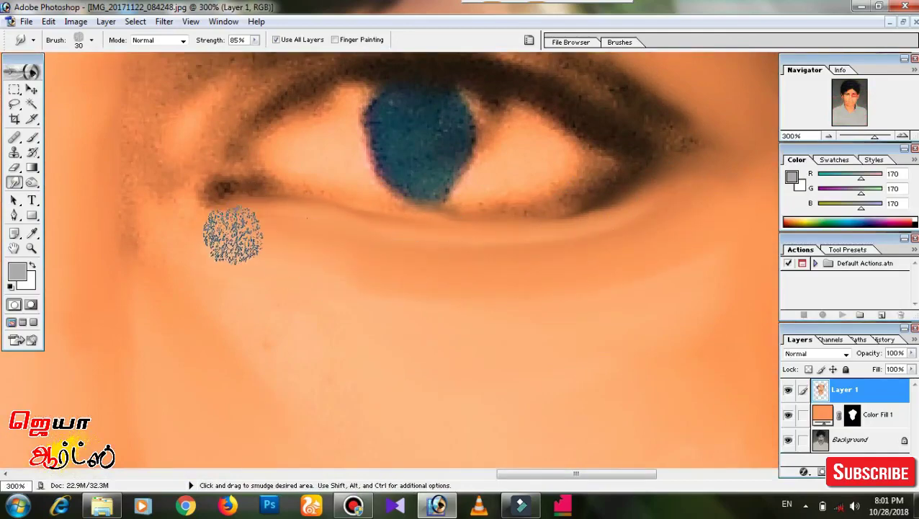
# Scroll around the eyelid, under-eye and brow to review the smoothed skin and catchlit brown iris.
pyautogui.scroll(-4, 607, 177)
pyautogui.hscroll(2, 607, 178)
pyautogui.scroll(4, 297, 308)
pyautogui.hscroll(4, 298, 308)
pyautogui.hscroll(-5, 222, 288)
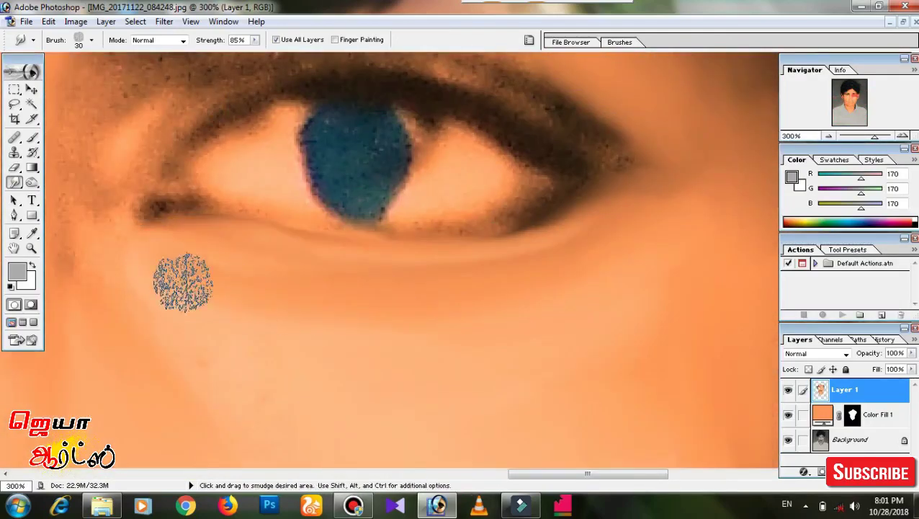
pyautogui.scroll(-2, 157, 271)
pyautogui.hscroll(-1, 158, 271)
pyautogui.scroll(5, 156, 174)
pyautogui.scroll(2, 134, 250)
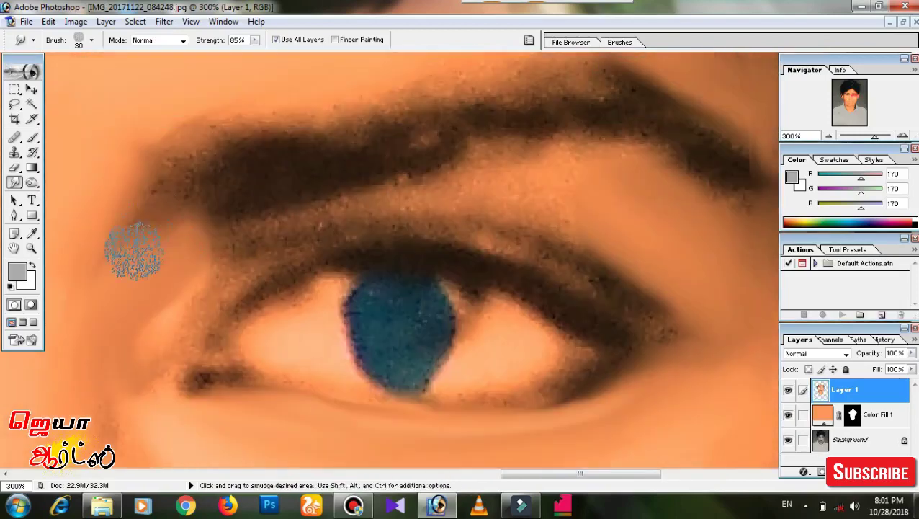
pyautogui.scroll(-1, 263, 225)
pyautogui.hscroll(-1, 263, 225)
pyautogui.scroll(-2, 188, 294)
pyautogui.hscroll(-1, 188, 294)
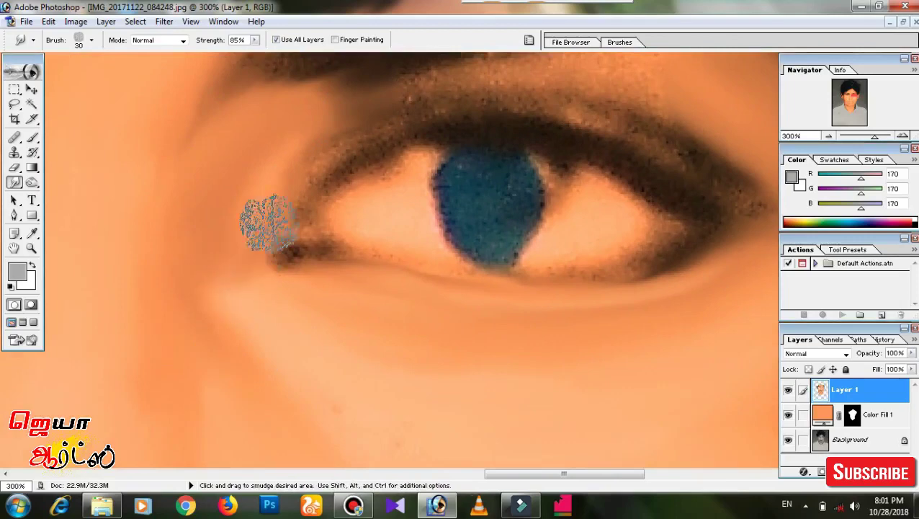
pyautogui.scroll(2, 698, 174)
pyautogui.hscroll(2, 697, 174)
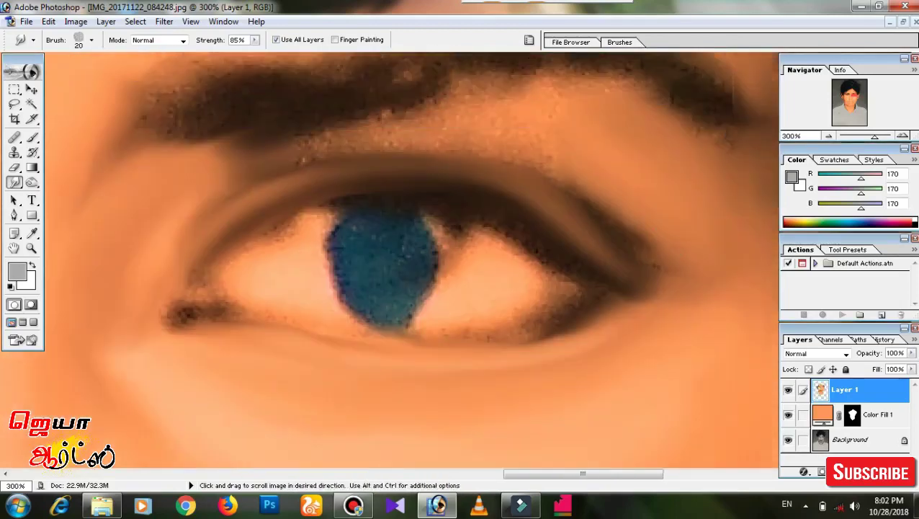
pyautogui.scroll(1, 659, 288)
pyautogui.scroll(-1, 649, 281)
pyautogui.hscroll(1, 649, 281)
pyautogui.scroll(2, 576, 224)
pyautogui.hscroll(-1, 576, 223)
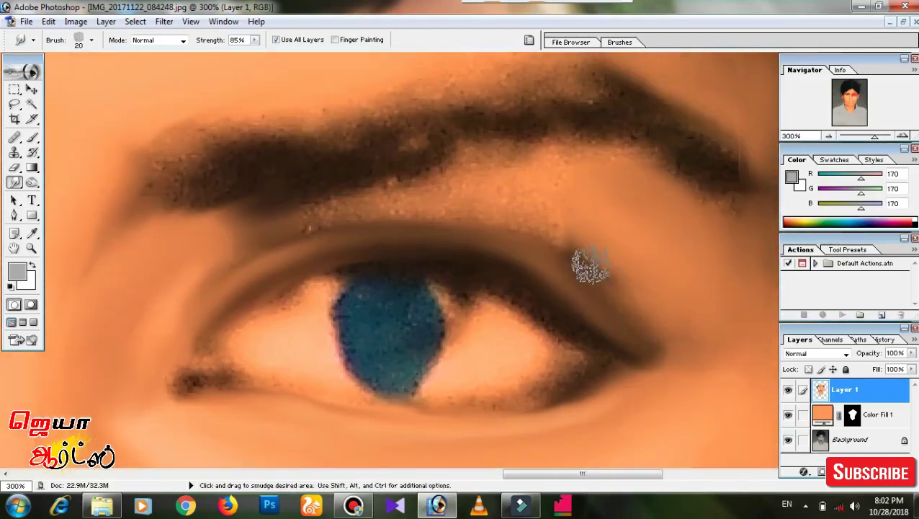
pyautogui.scroll(2, 510, 210)
pyautogui.hscroll(-2, 510, 210)
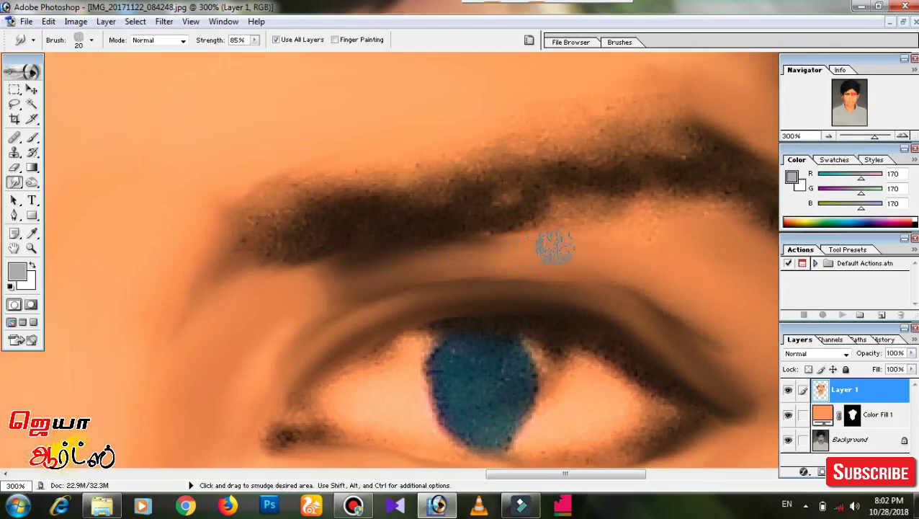
pyautogui.scroll(-2, 608, 251)
pyautogui.hscroll(2, 609, 251)
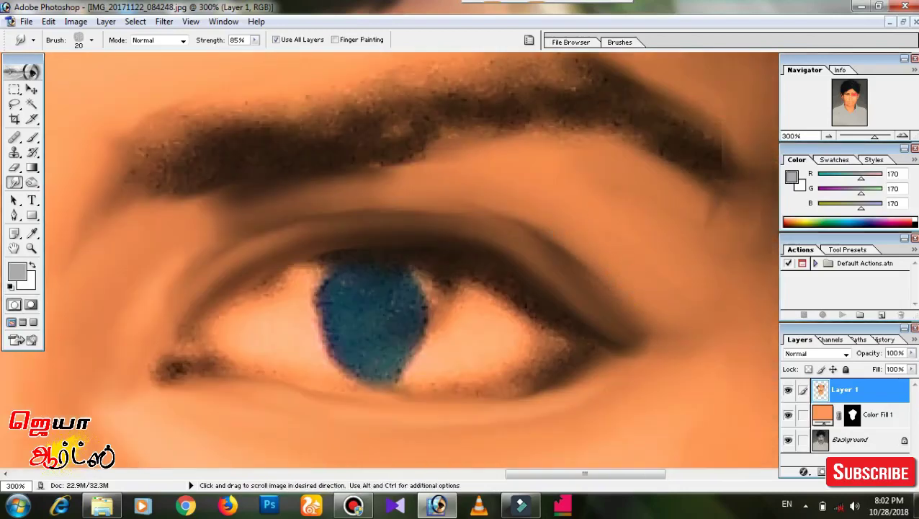
pyautogui.scroll(-3, 670, 216)
pyautogui.hscroll(2, 670, 216)
pyautogui.scroll(-2, 610, 234)
pyautogui.hscroll(-4, 610, 234)
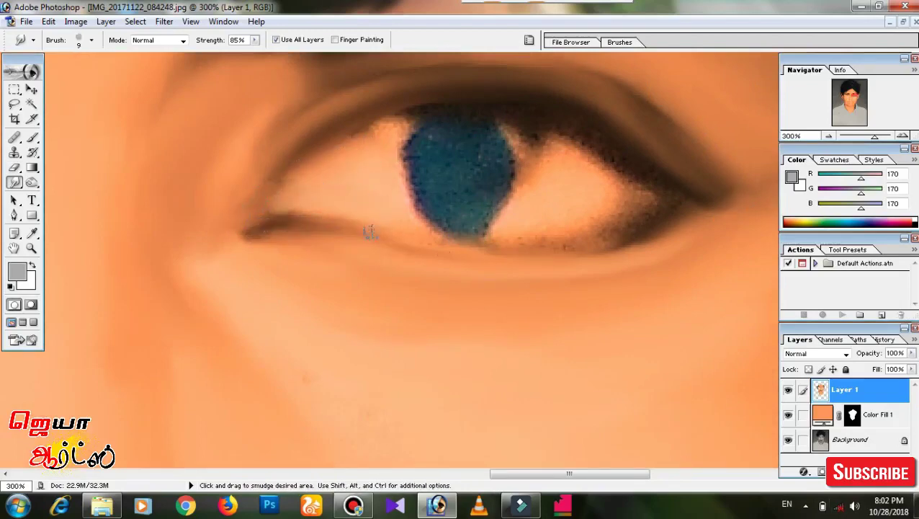
pyautogui.scroll(-1, 369, 232)
pyautogui.hscroll(2, 528, 209)
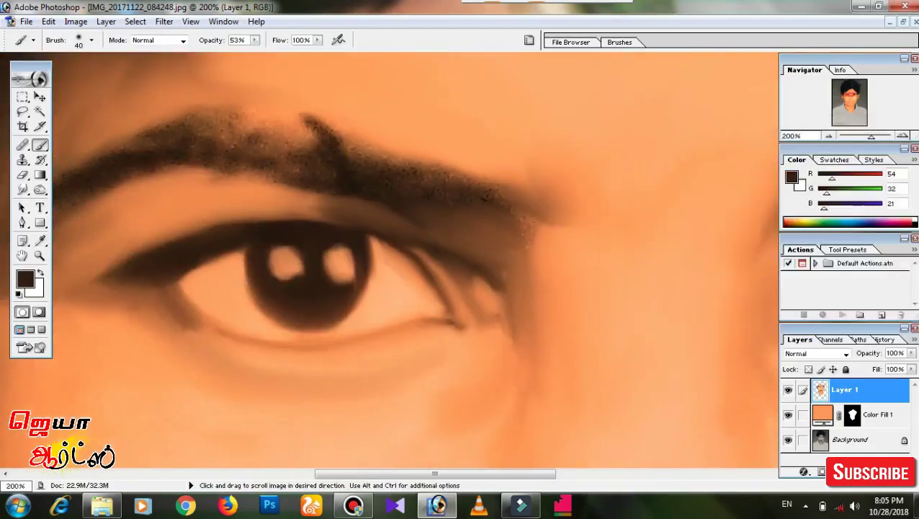
# Paint the second eye's iris solid dark brown with one sweeping stroke.
pyautogui.moveTo(764, 317); pyautogui.dragTo(421, 319)
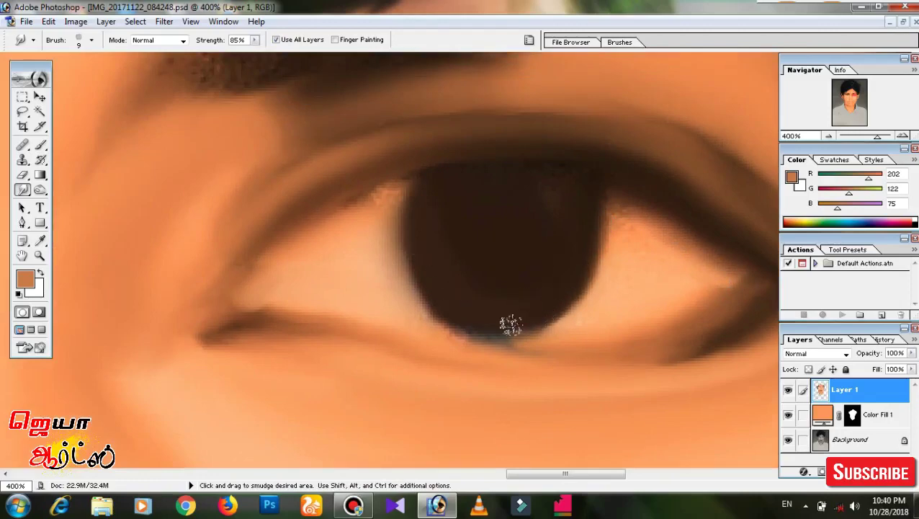
# Frame the second eye and its eyebrow and work strokes over the iris.
pyautogui.moveTo(511, 325); pyautogui.dragTo(510, 414)
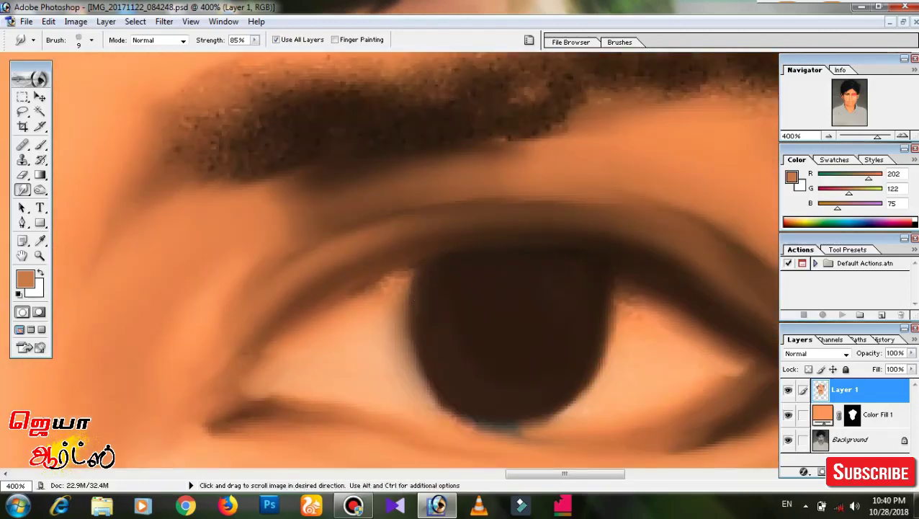
pyautogui.moveTo(549, 268); pyautogui.dragTo(521, 302)
pyautogui.scroll(-3, 515, 299)
pyautogui.scroll(-3, 486, 359)
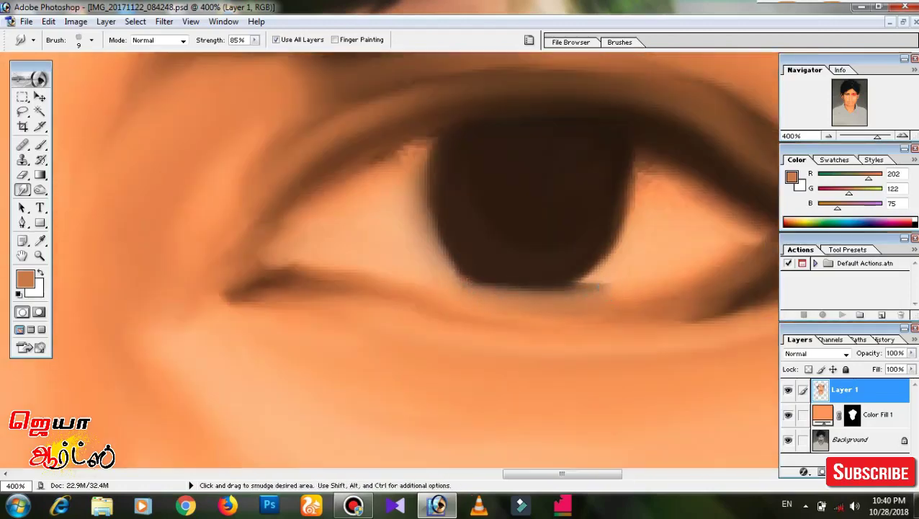
pyautogui.moveTo(719, 267); pyautogui.dragTo(672, 292)
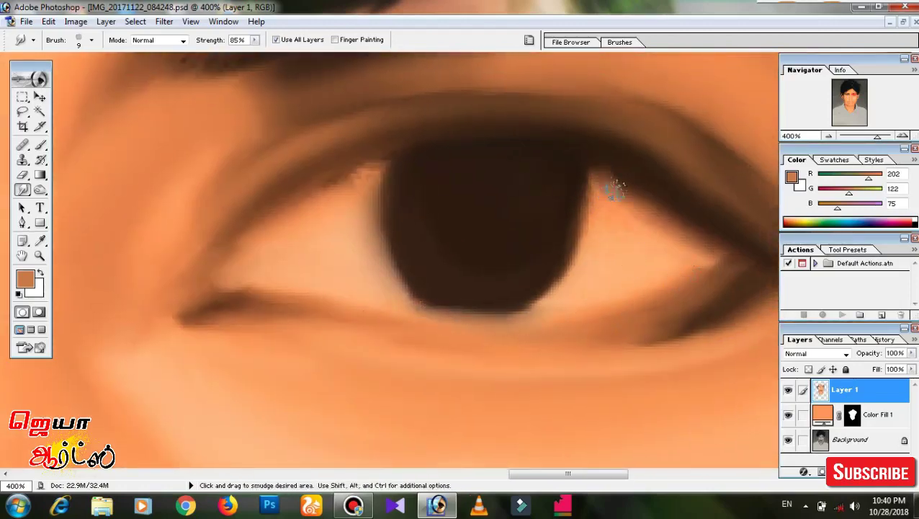
pyautogui.moveTo(488, 302); pyautogui.dragTo(597, 205)
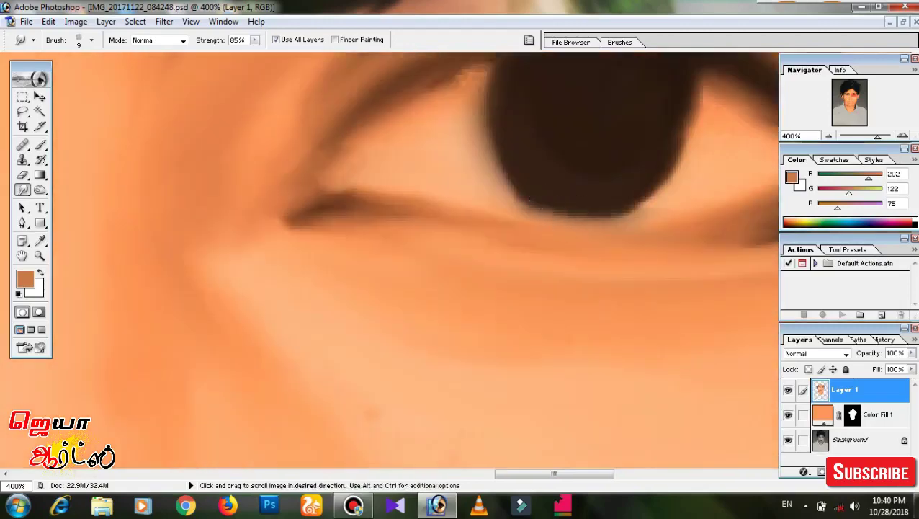
pyautogui.moveTo(108, 252); pyautogui.dragTo(720, 216)
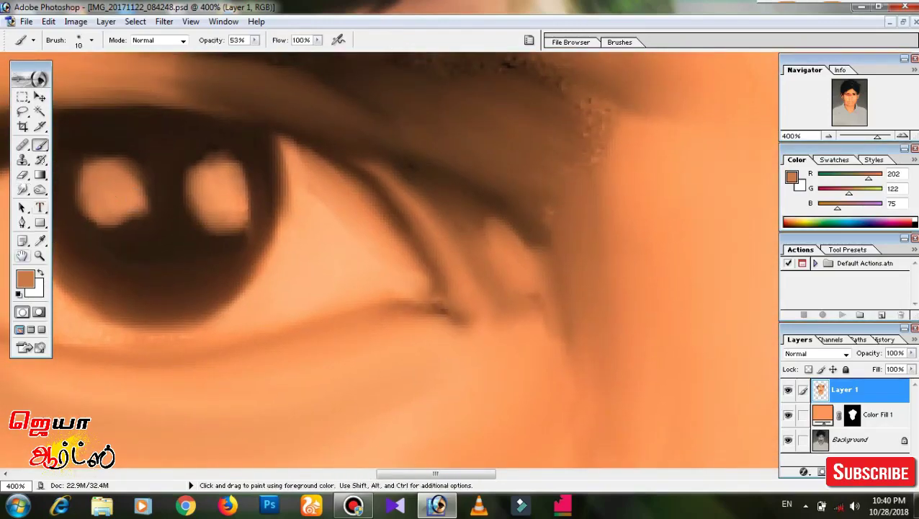
# Set the paint colour to RGB 212,126,80 and paint light catchlights into the iris.
pyautogui.click(792, 177)
pyautogui.click(902, 150)
pyautogui.moveTo(721, 216); pyautogui.dragTo(225, 205)
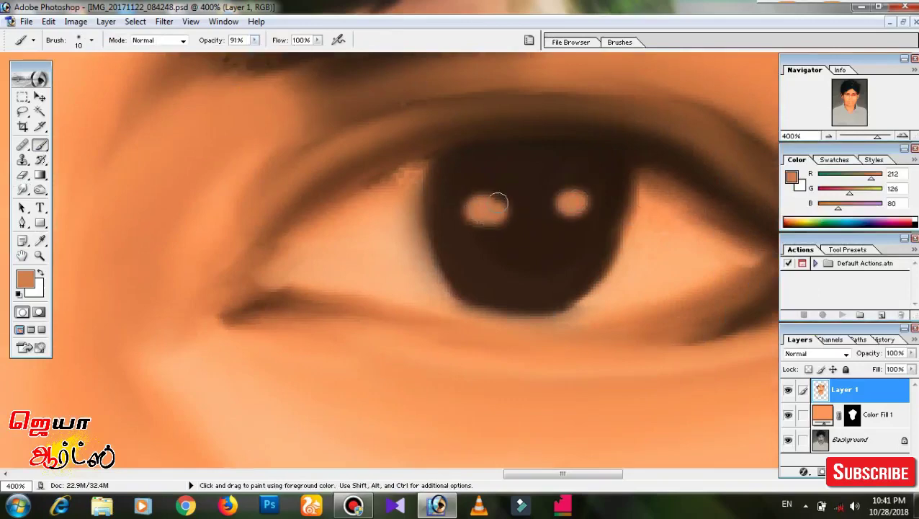
pyautogui.hotkey('ctrl', '-')
pyautogui.hotkey('ctrl', '-')
pyautogui.hotkey('ctrl', '+')
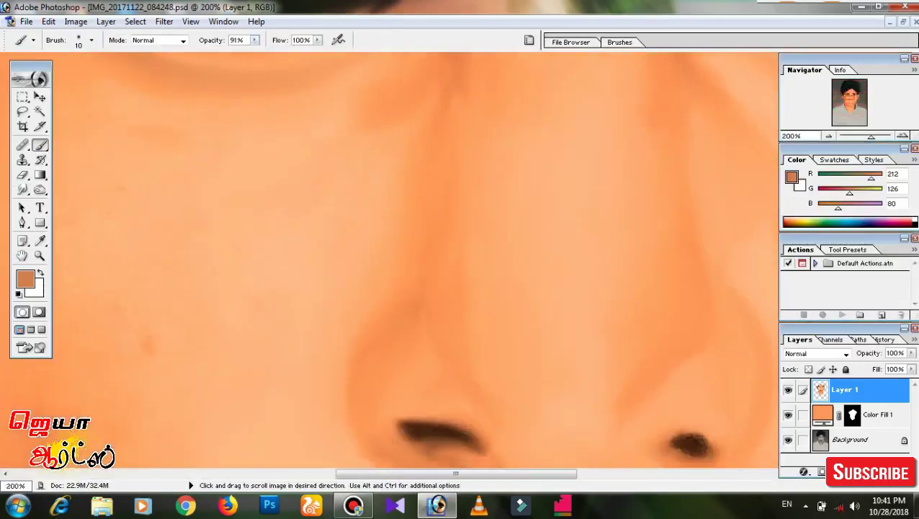
pyautogui.moveTo(648, 72); pyautogui.dragTo(505, 309)
pyautogui.press('r')
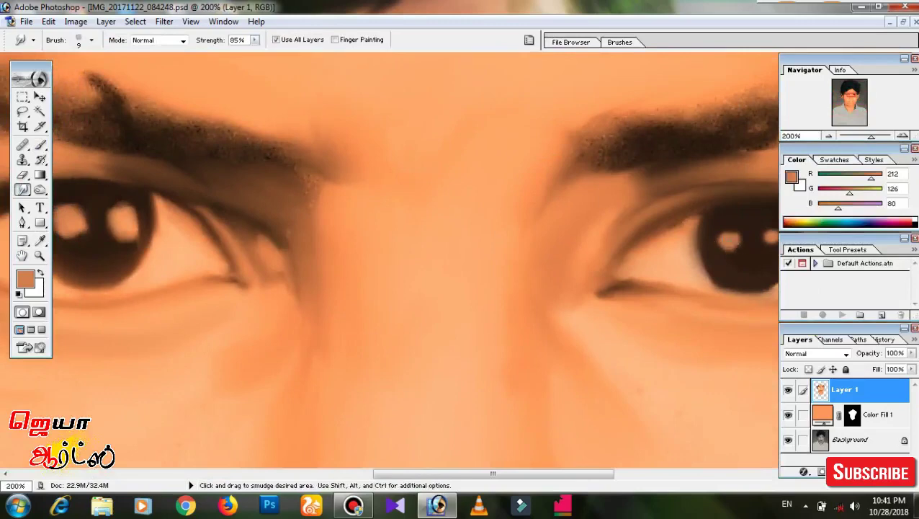
# Zoom in on the ear, enlarge the Smudge brush to 20 px, and smooth the ear's colouring.
pyautogui.moveTo(735, 252); pyautogui.dragTo(681, 219)
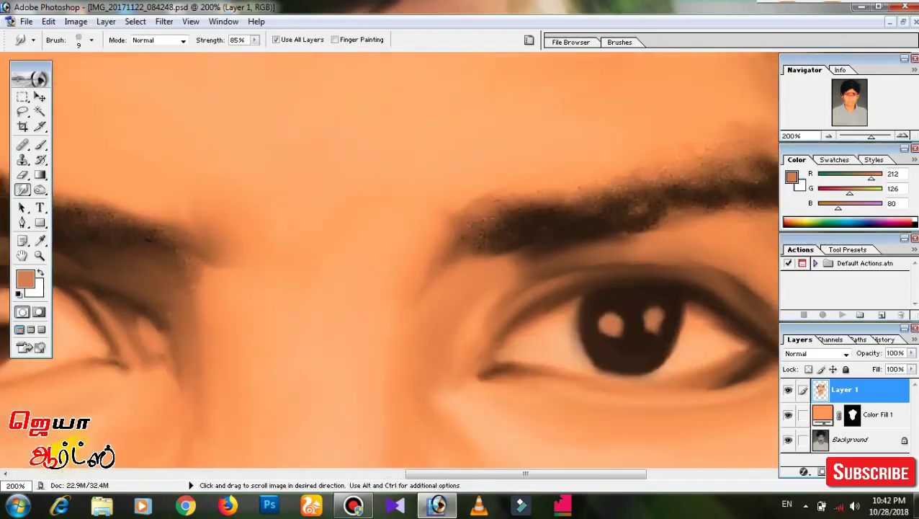
pyautogui.moveTo(589, 189); pyautogui.dragTo(433, 289)
pyautogui.hotkey('ctrl', '+')
pyautogui.press(']')
pyautogui.moveTo(338, 74); pyautogui.dragTo(475, 193)
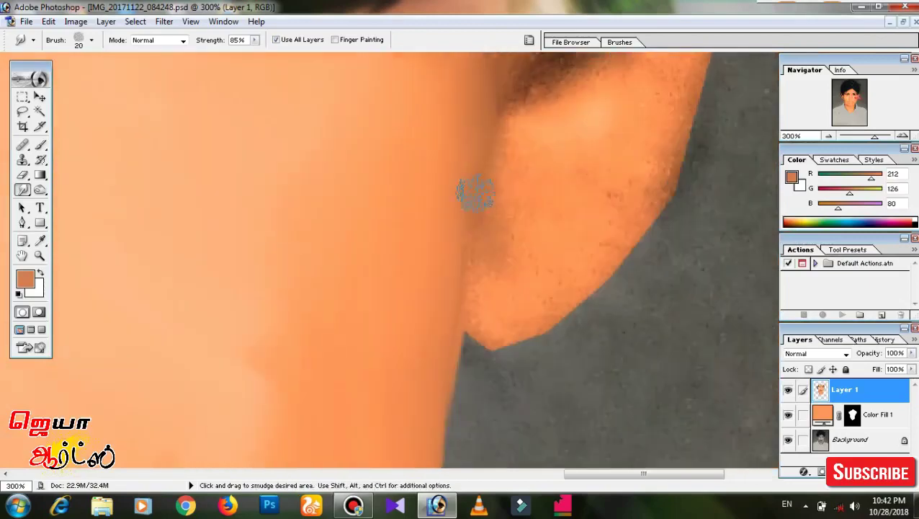
pyautogui.moveTo(481, 314)
pyautogui.mouseDown()
pyautogui.moveTo(582, 173)
pyautogui.moveTo(634, 331)
pyautogui.moveTo(636, 184)
pyautogui.moveTo(656, 267)
pyautogui.moveTo(627, 160)
pyautogui.moveTo(617, 233)
pyautogui.moveTo(667, 201)
pyautogui.moveTo(652, 64)
pyautogui.mouseUp()
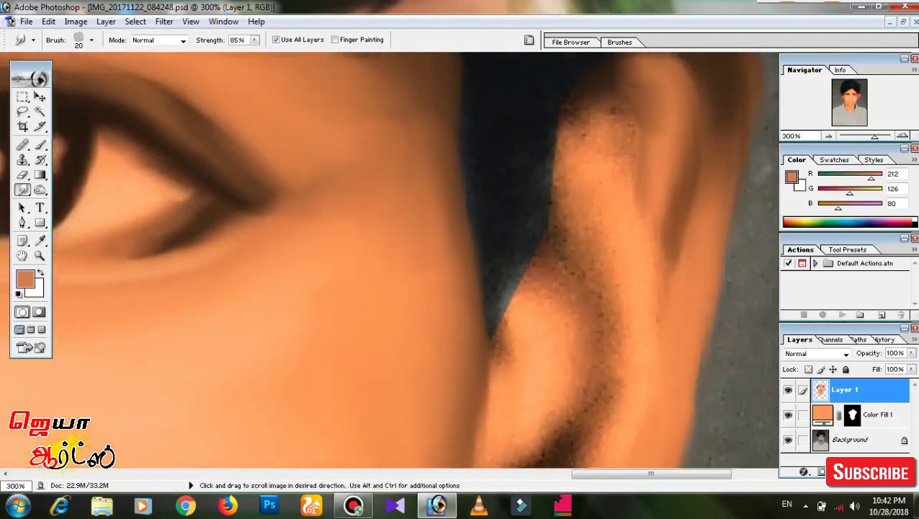
pyautogui.moveTo(646, 324)
pyautogui.mouseDown()
pyautogui.moveTo(652, 308)
pyautogui.moveTo(643, 340)
pyautogui.mouseUp()
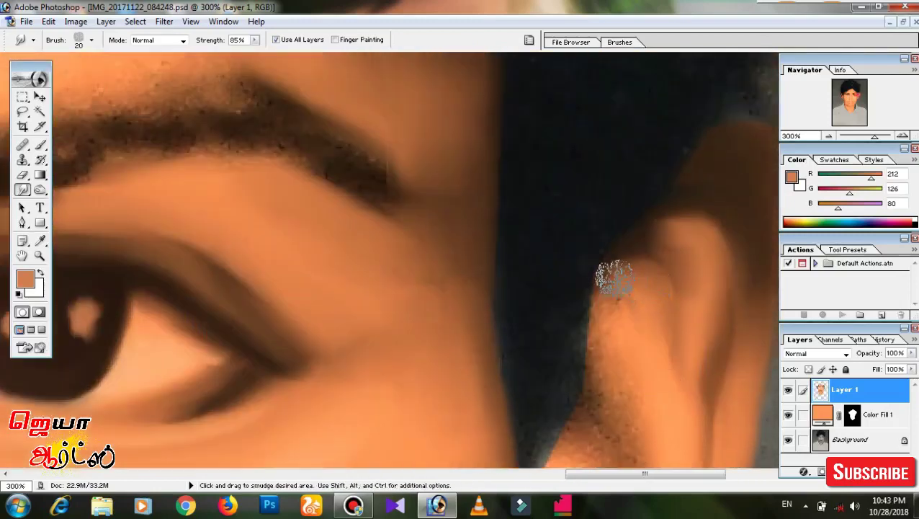
pyautogui.moveTo(588, 412)
pyautogui.mouseDown()
pyautogui.moveTo(615, 303)
pyautogui.moveTo(663, 353)
pyautogui.mouseUp()
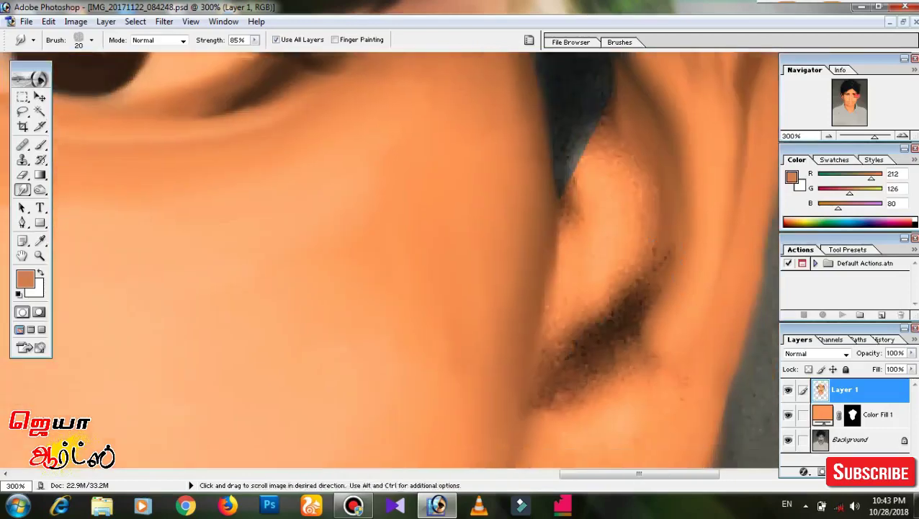
pyautogui.moveTo(659, 205)
pyautogui.mouseDown()
pyautogui.moveTo(677, 277)
pyautogui.moveTo(605, 257)
pyautogui.moveTo(651, 243)
pyautogui.mouseUp()
# Pan around the second ear and face edge, then zoom out to see the evenly painted face.
pyautogui.scroll(-3, 650, 243)
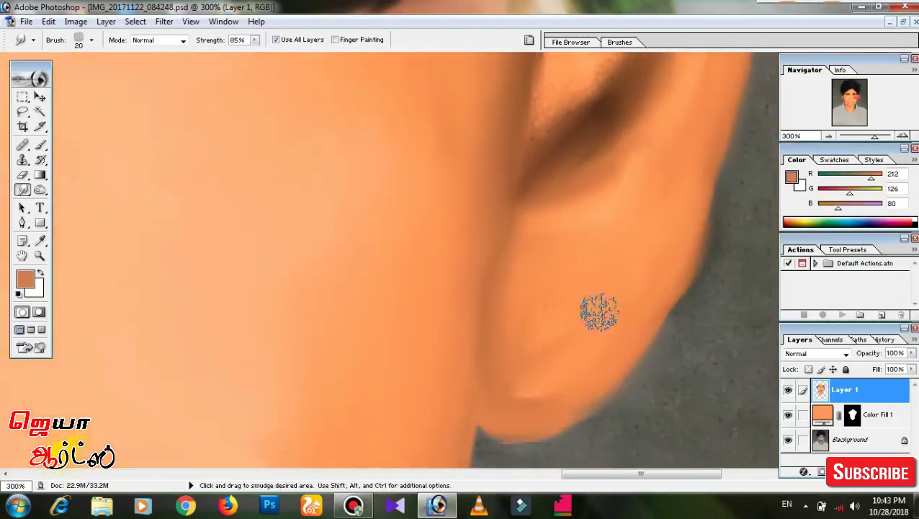
pyautogui.scroll(3, 559, 330)
pyautogui.scroll(1, 595, 215)
pyautogui.scroll(2, 585, 263)
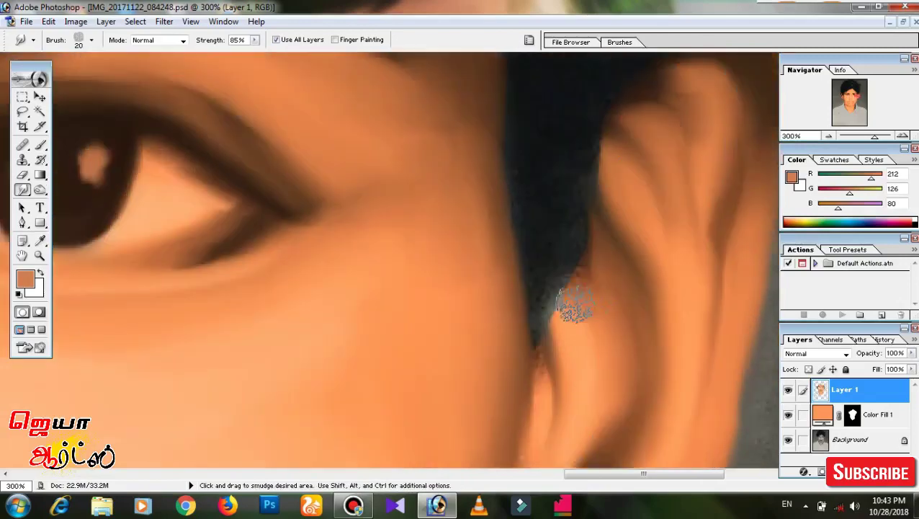
pyautogui.scroll(-2, 611, 261)
pyautogui.scroll(-3, 612, 252)
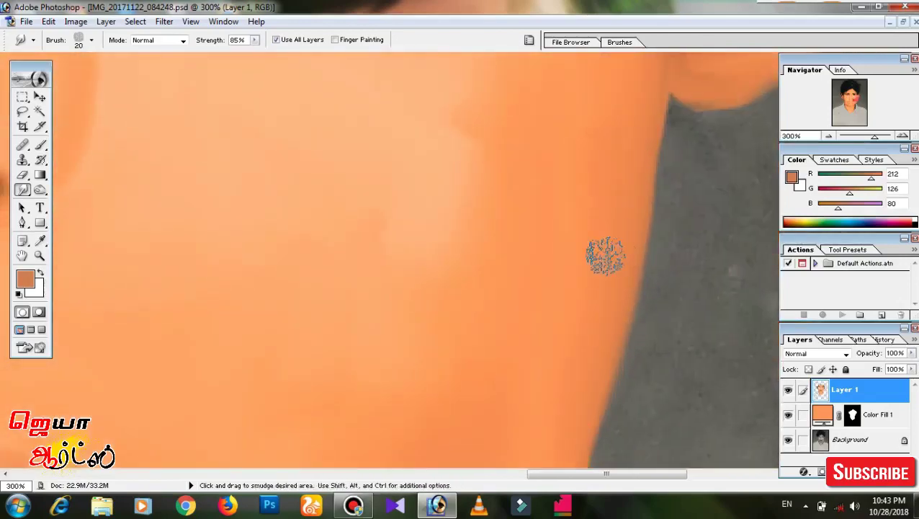
pyautogui.scroll(2, 605, 251)
pyautogui.hscroll(5, 547, 260)
pyautogui.scroll(-1, 455, 287)
pyautogui.scroll(3, 606, 264)
pyautogui.hscroll(-2, 606, 263)
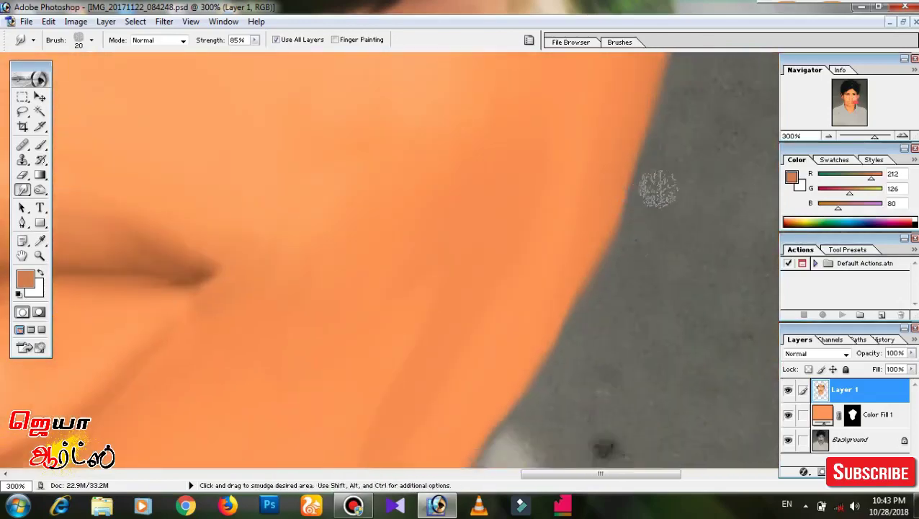
pyautogui.scroll(-2, 566, 364)
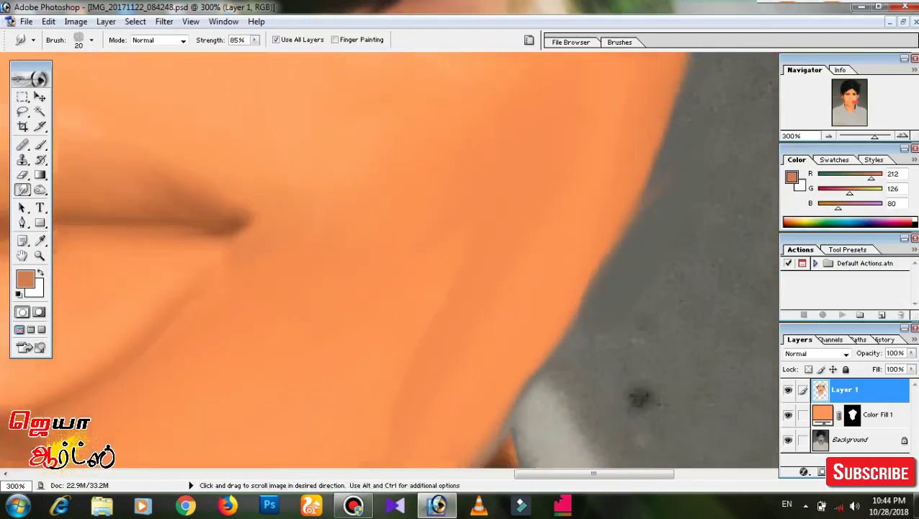
pyautogui.hscroll(-2, 576, 359)
pyautogui.hotkey('ctrl', '-')
pyautogui.hotkey('ctrl', '-')
pyautogui.hotkey('ctrl', '-')
pyautogui.hotkey('ctrl', '-')
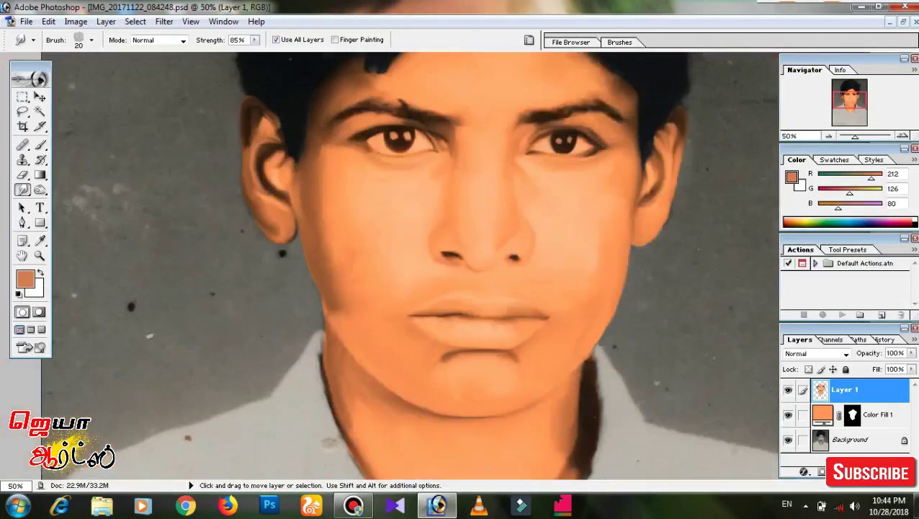
pyautogui.hotkey('ctrl', '-')
pyautogui.hotkey('ctrl', '+')
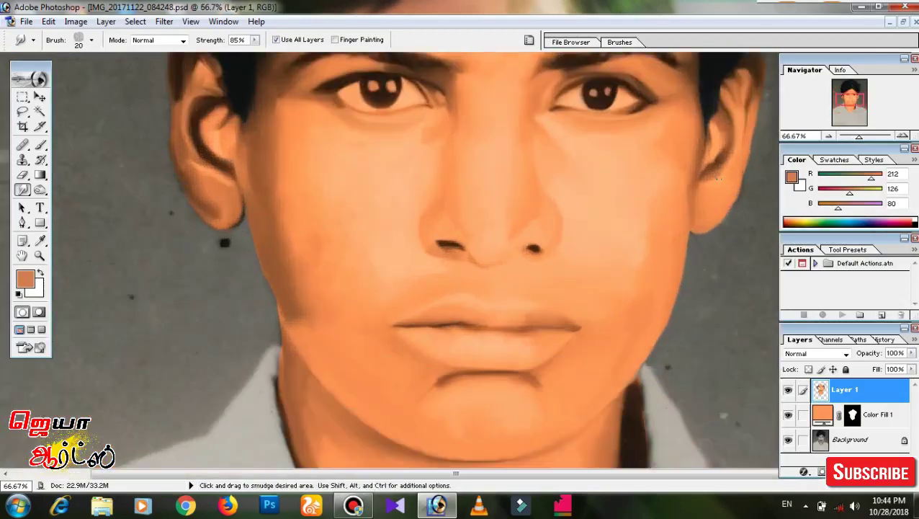
pyautogui.hotkey('ctrl', '+')
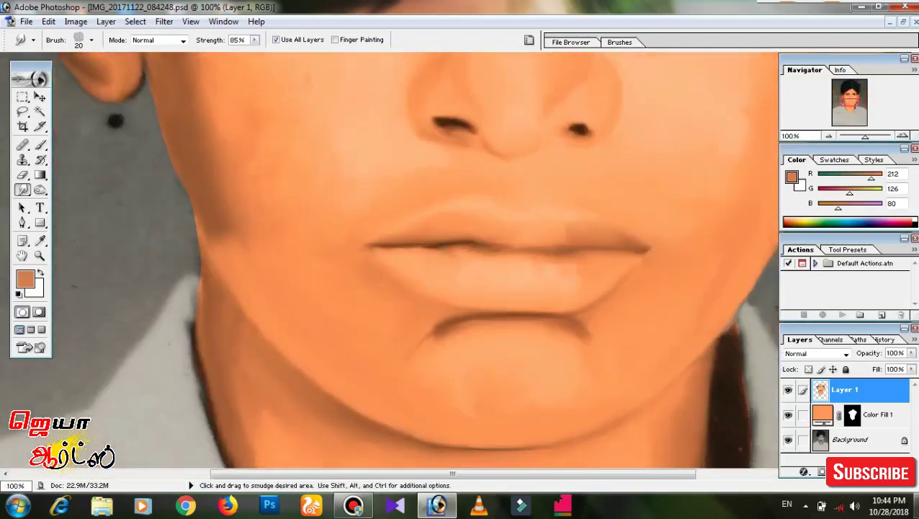
pyautogui.press('p')
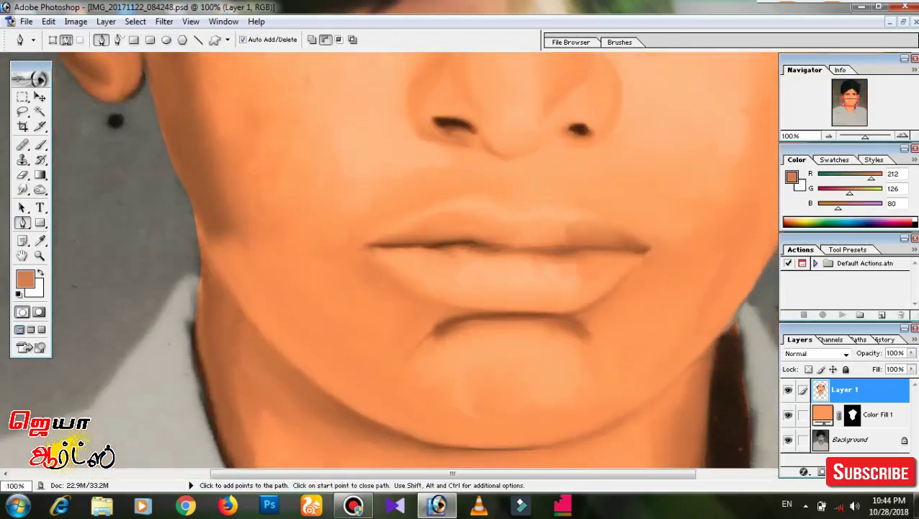
pyautogui.click(882, 471)
pyautogui.press('b')
pyautogui.click(25, 279)
pyautogui.click(784, 167)
pyautogui.click(903, 153)
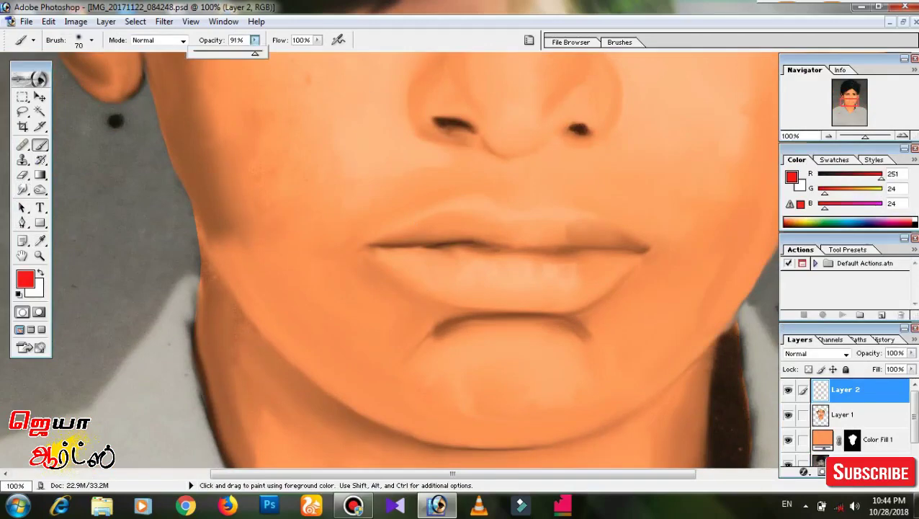
pyautogui.moveTo(605, 284)
pyautogui.mouseDown()
pyautogui.moveTo(430, 273)
pyautogui.moveTo(575, 227)
pyautogui.mouseUp()
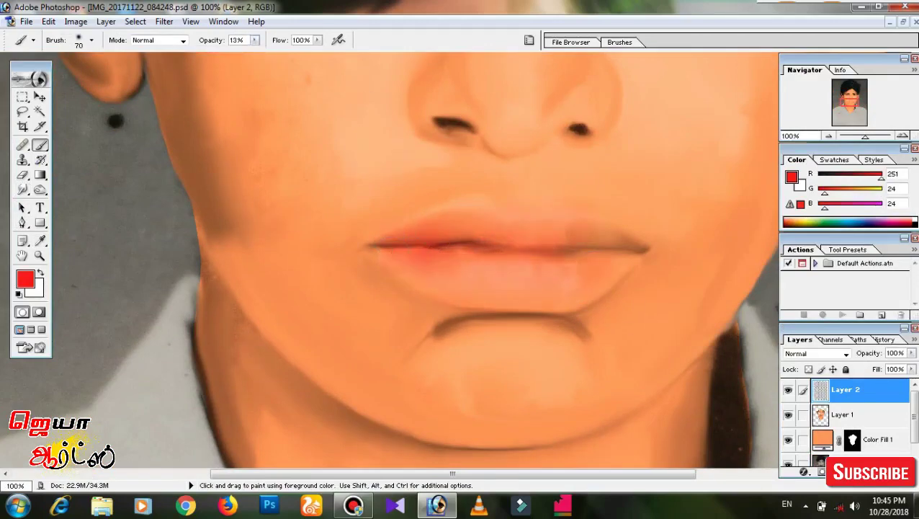
pyautogui.moveTo(612, 281); pyautogui.dragTo(438, 231)
pyautogui.click(813, 352)
pyautogui.click(807, 234)
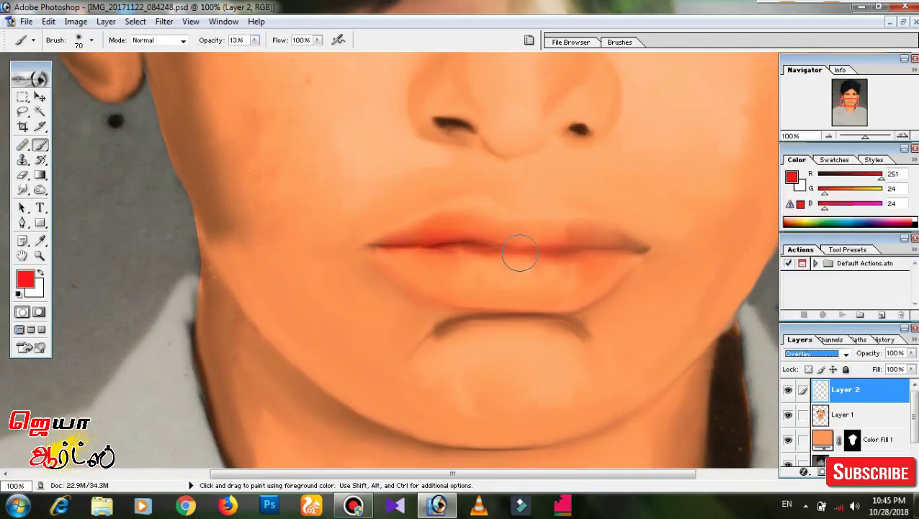
pyautogui.hotkey('ctrl', '0')
pyautogui.hotkey('ctrl', 'alt', '0')
pyautogui.hotkey('ctrl', '+')
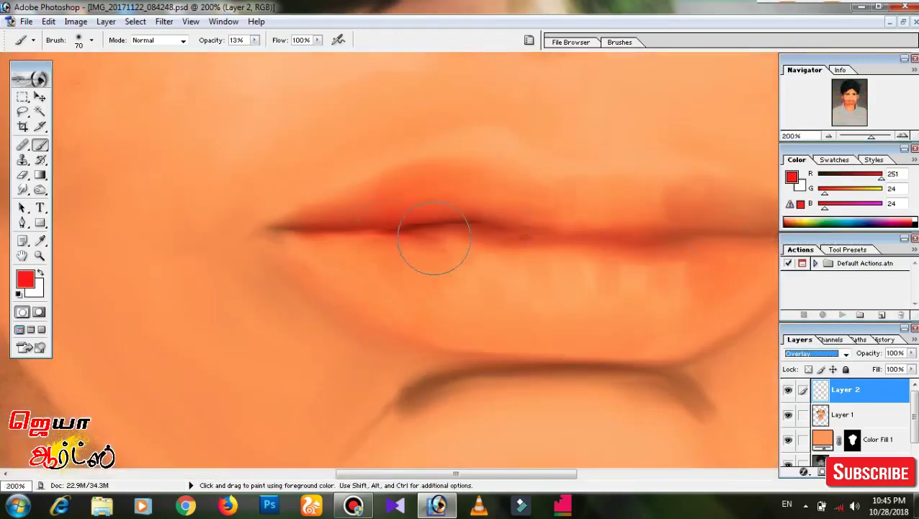
pyautogui.hscroll(3, 322, 265)
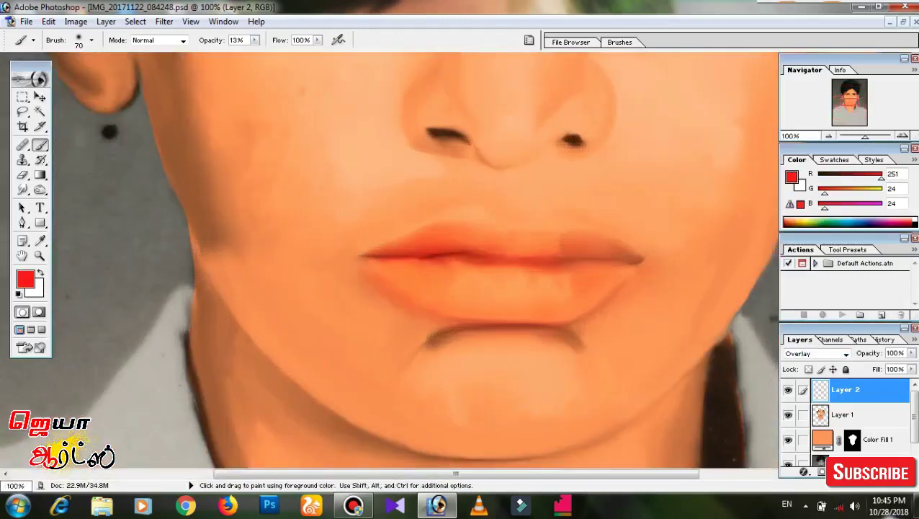
pyautogui.click(901, 471)
pyautogui.click(441, 196)
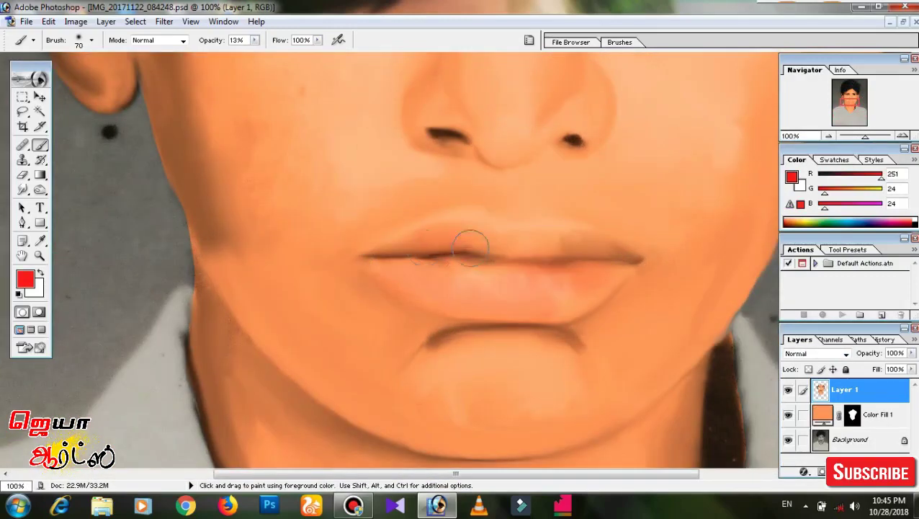
pyautogui.moveTo(469, 249); pyautogui.dragTo(469, 475)
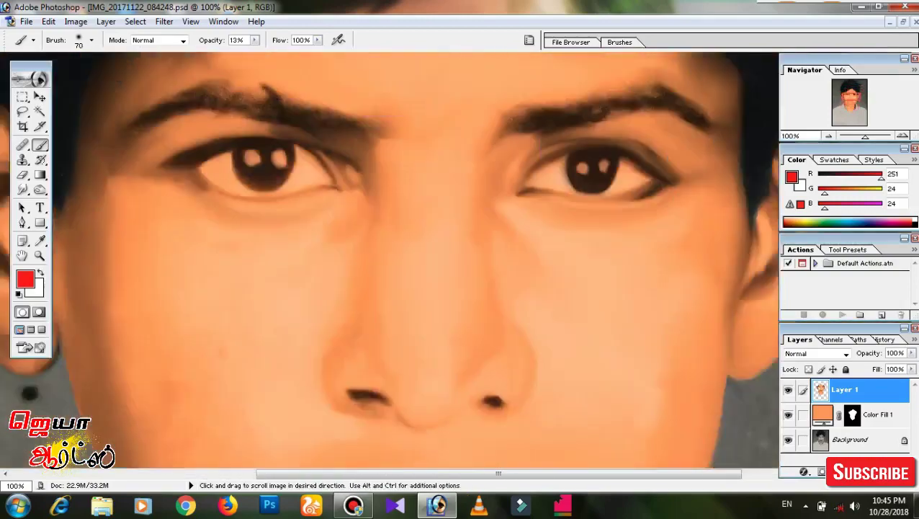
pyautogui.moveTo(288, 360); pyautogui.dragTo(576, 72)
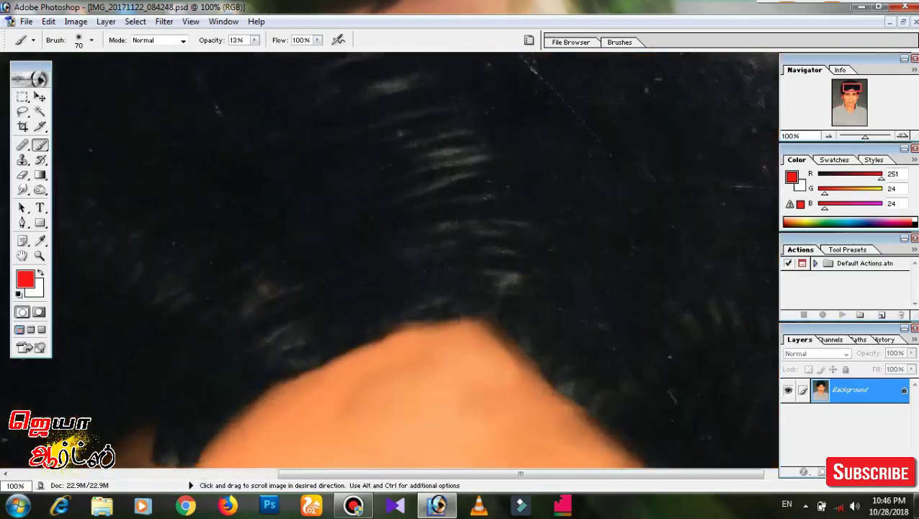
# Start a pen path along the shoulder edge and up around the ear.
pyautogui.press('p')
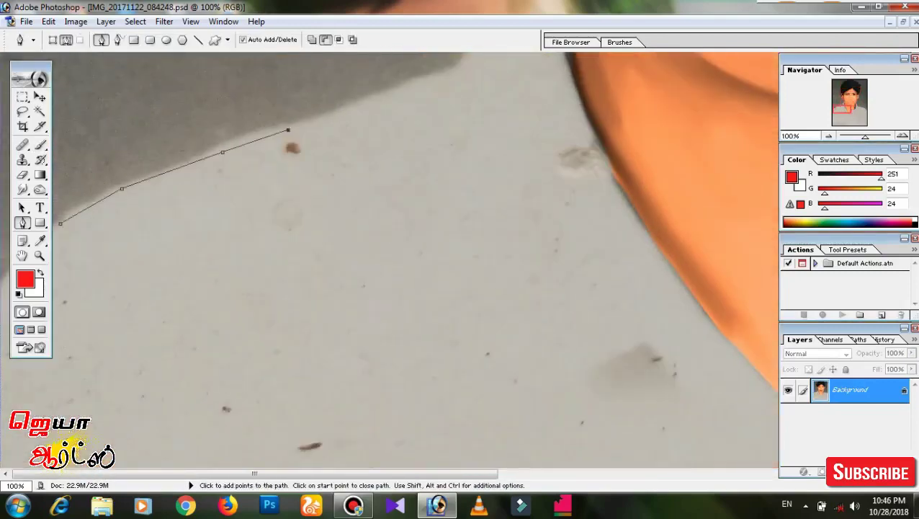
pyautogui.click(379, 103)
pyautogui.click(440, 76)
pyautogui.moveTo(441, 76); pyautogui.dragTo(391, 273)
pyautogui.moveTo(511, 134)
pyautogui.mouseDown()
pyautogui.moveTo(526, 277)
pyautogui.moveTo(555, 391)
pyautogui.mouseUp()
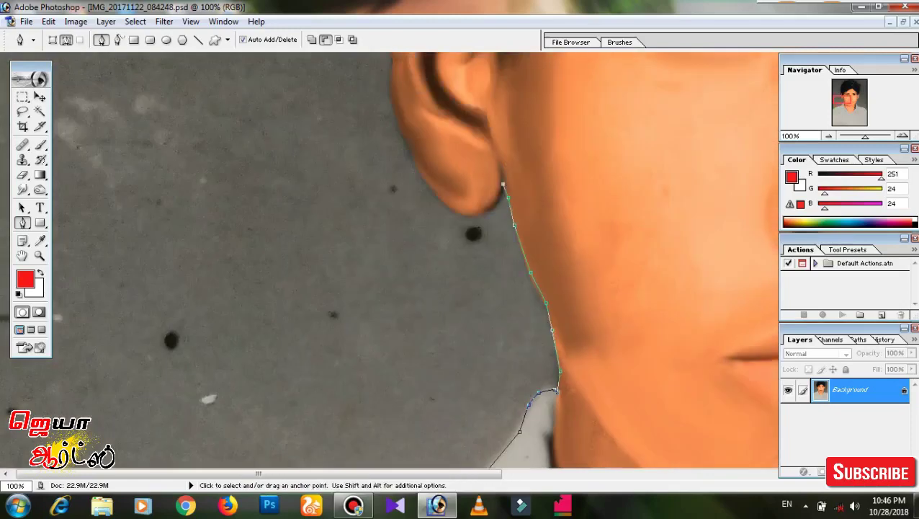
pyautogui.hotkey('ctrl', '+')
pyautogui.hotkey('ctrl', '+')
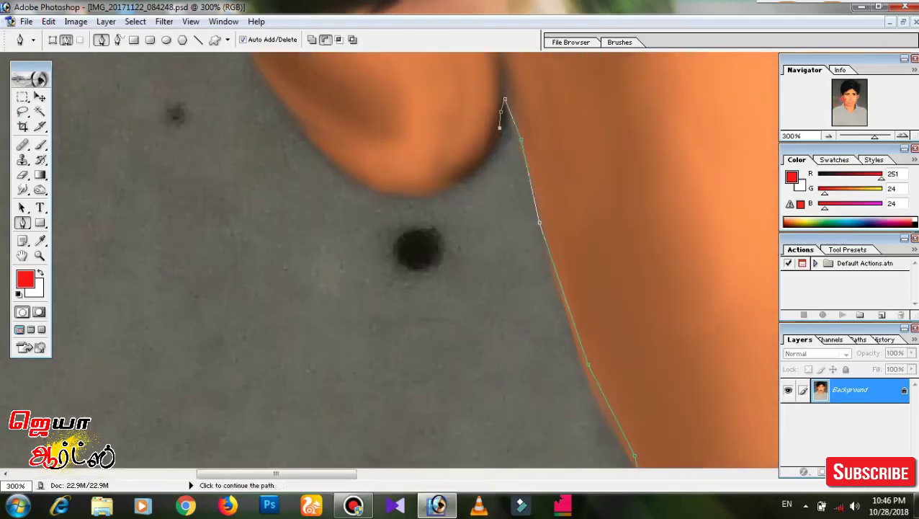
pyautogui.click(337, 164)
pyautogui.moveTo(337, 163); pyautogui.dragTo(380, 329)
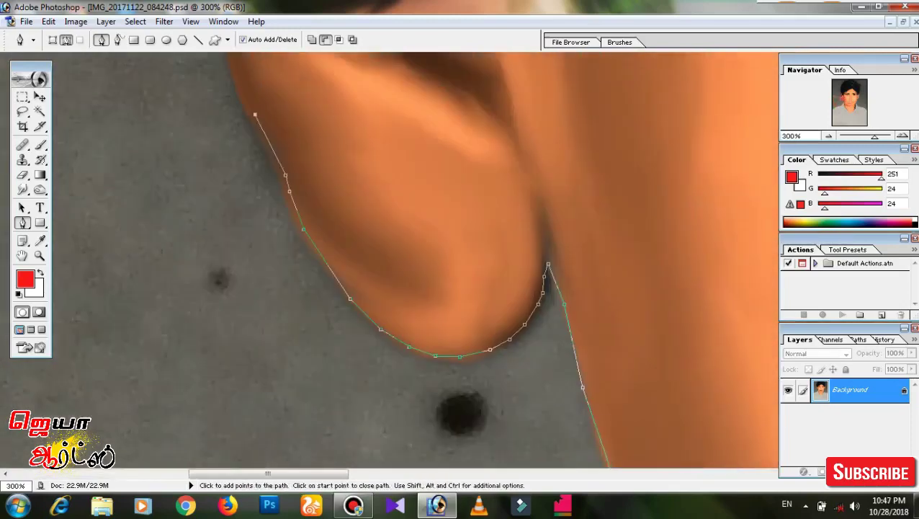
# Extend the path along the hair's right side and down the back of the ear.
pyautogui.scroll(3, 389, 259)
pyautogui.scroll(3, 389, 260)
pyautogui.scroll(3, 389, 259)
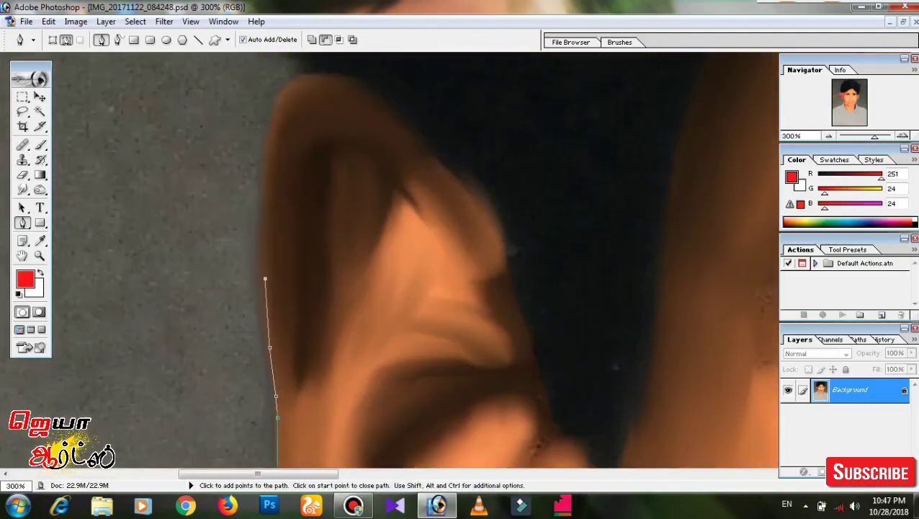
pyautogui.moveTo(282, 96); pyautogui.dragTo(360, 232)
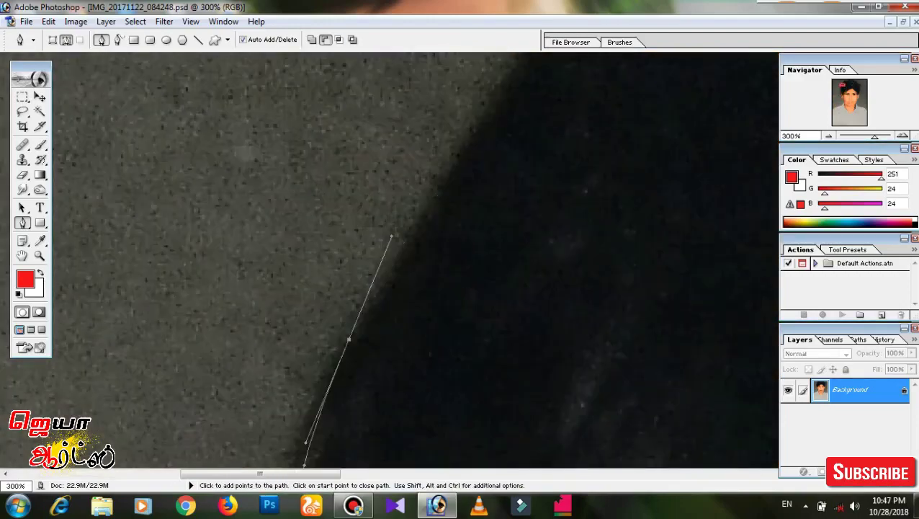
pyautogui.hotkey('ctrl', '-')
pyautogui.hotkey('ctrl', '-')
pyautogui.hotkey('ctrl', '-')
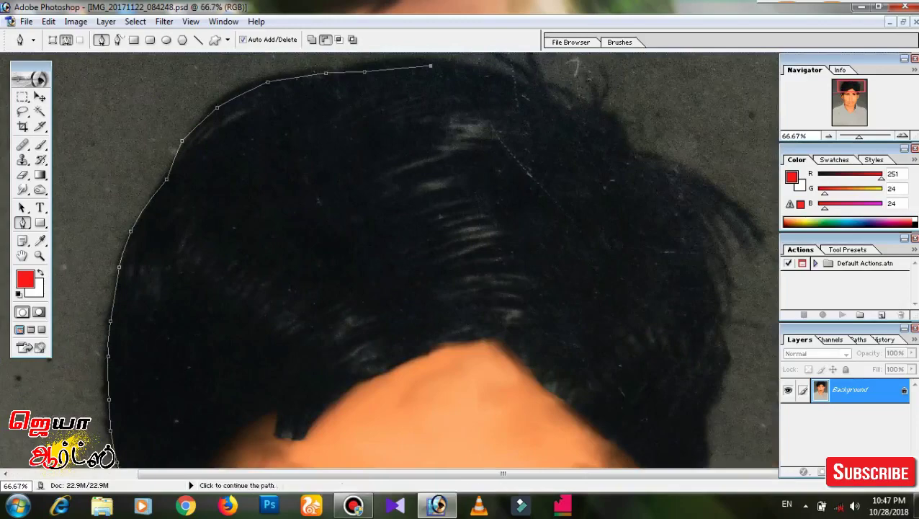
pyautogui.moveTo(432, 324); pyautogui.dragTo(399, 220)
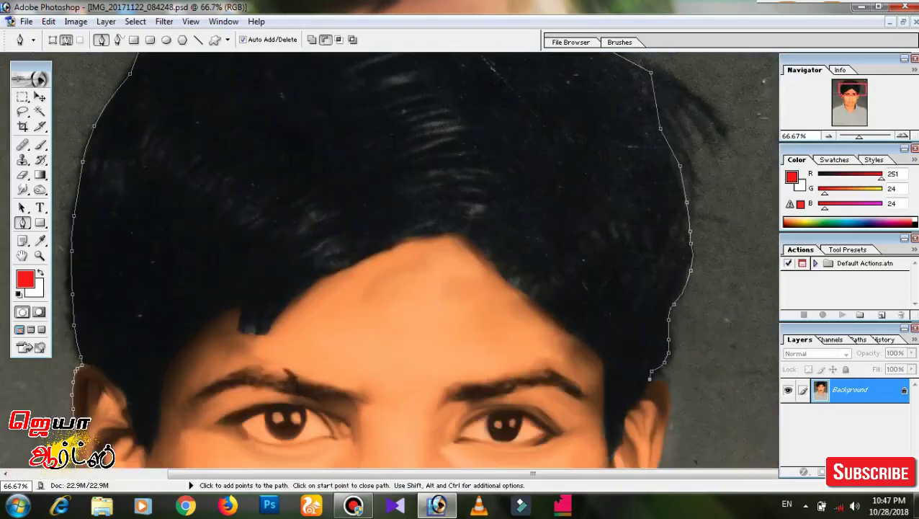
pyautogui.hotkey('ctrl', '+')
pyautogui.hotkey('ctrl', '+')
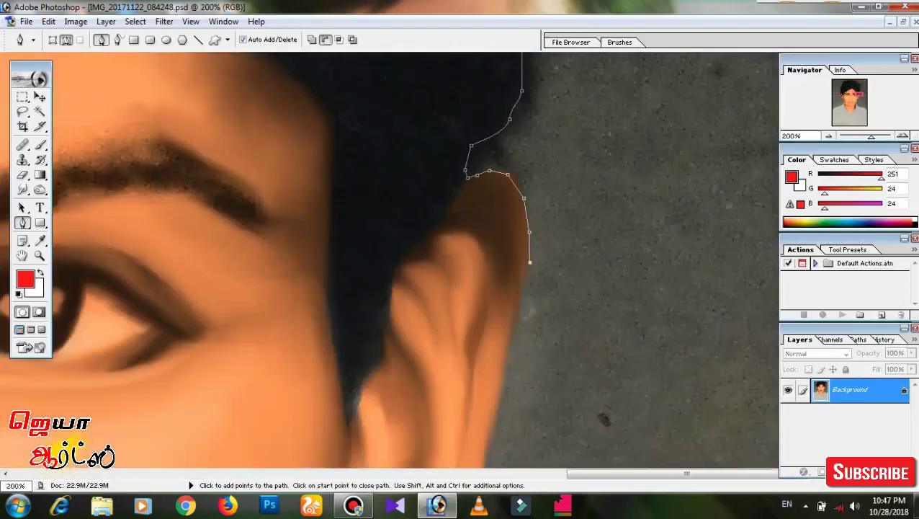
pyautogui.moveTo(432, 324); pyautogui.dragTo(471, 208)
pyautogui.moveTo(432, 324); pyautogui.dragTo(468, 252)
# Continue the path along the ear's outer edge, jawline, collar and shoulder's end.
pyautogui.click(575, 272)
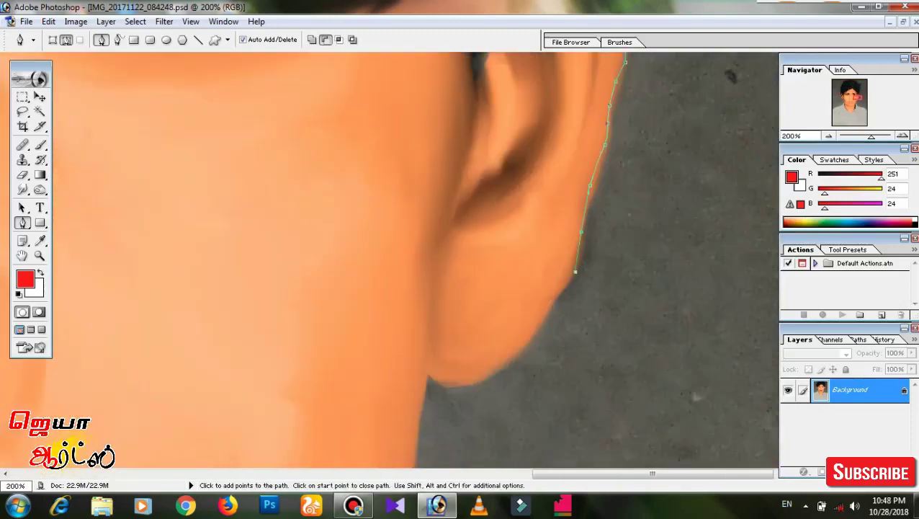
pyautogui.moveTo(433, 324)
pyautogui.mouseDown()
pyautogui.moveTo(415, 202)
pyautogui.moveTo(553, 106)
pyautogui.mouseUp()
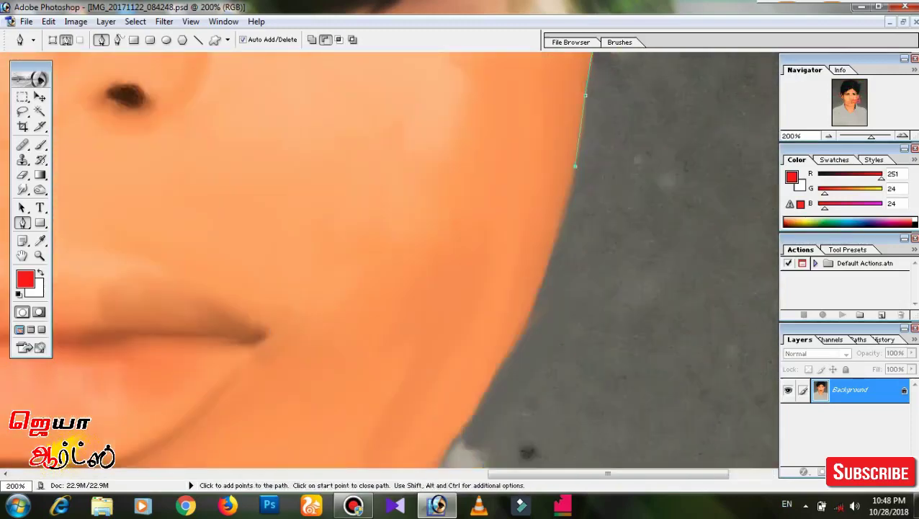
pyautogui.moveTo(433, 324); pyautogui.dragTo(472, 240)
pyautogui.moveTo(562, 246); pyautogui.dragTo(536, 276)
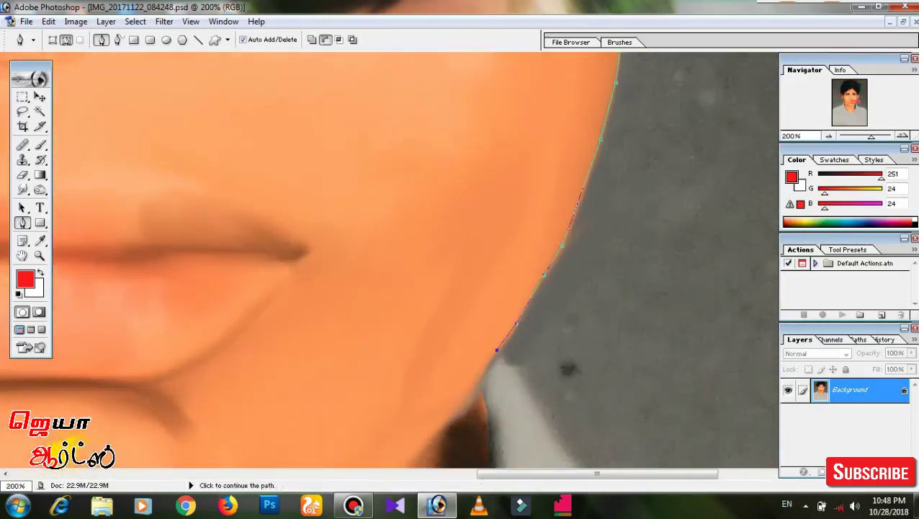
pyautogui.moveTo(497, 350); pyautogui.dragTo(432, 238)
pyautogui.click(370, 180)
pyautogui.moveTo(432, 325); pyautogui.dragTo(217, 180)
pyautogui.moveTo(724, 326); pyautogui.dragTo(741, 330)
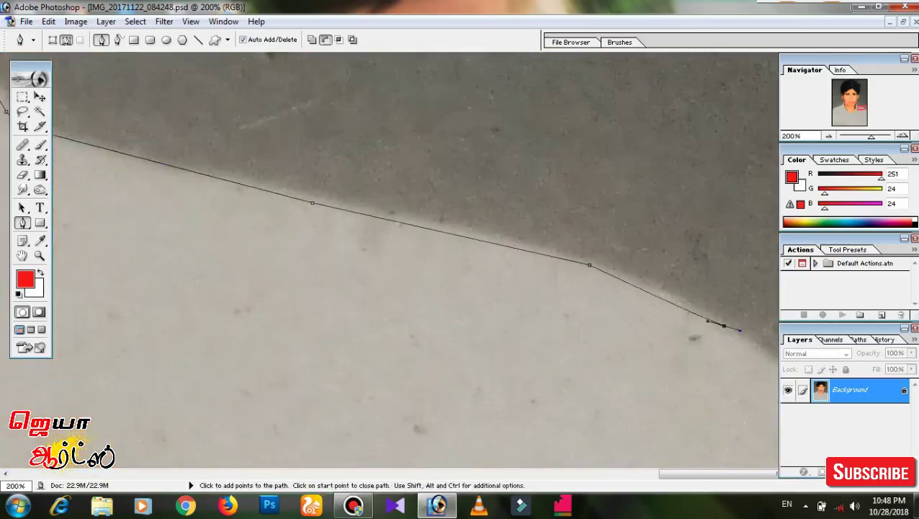
pyautogui.hotkey('ctrl', '-')
pyautogui.hotkey('ctrl', '-')
pyautogui.hotkey('ctrl', '-')
pyautogui.hotkey('ctrl', '-')
pyautogui.hotkey('ctrl', '-')
pyautogui.hotkey('ctrl', '-')
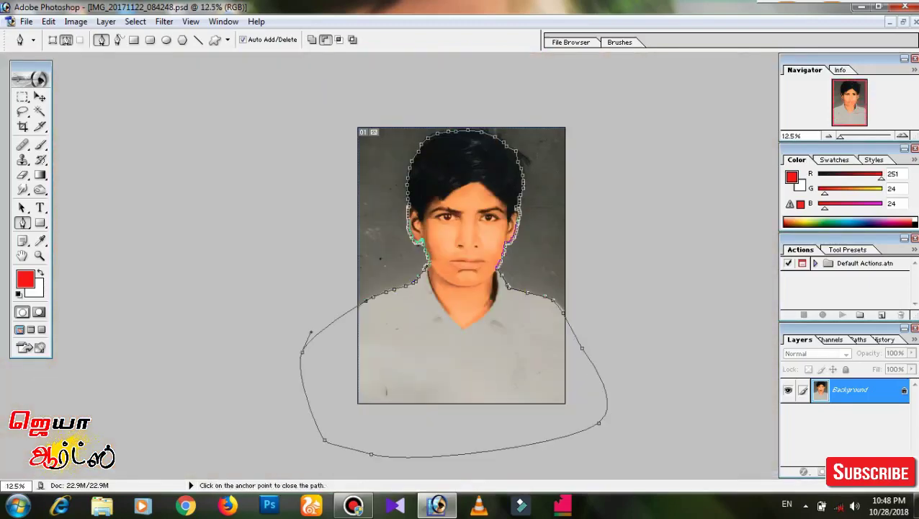
# Turn the traced path into a selection and copy the figure onto its own Layer 1.
pyautogui.hotkey('ctrl', 'Return')
pyautogui.hotkey('ctrl', 'j')
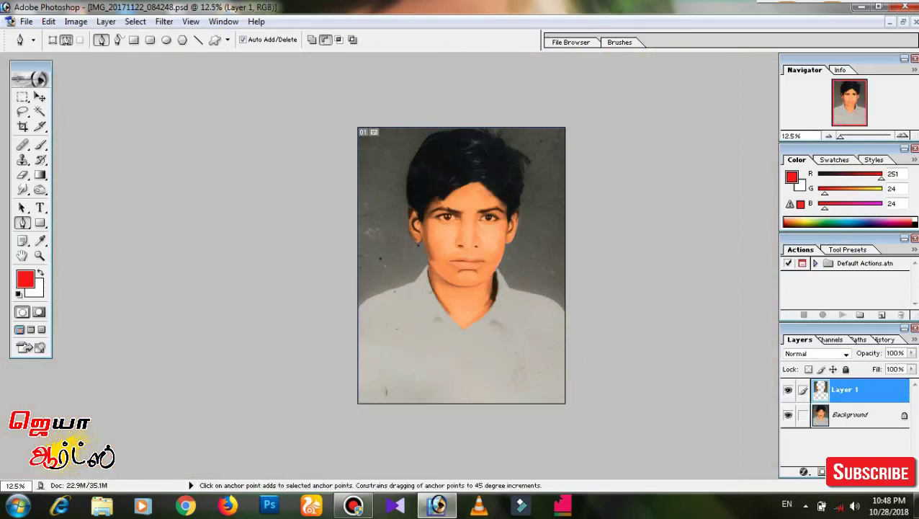
pyautogui.hotkey('ctrl', 'z')
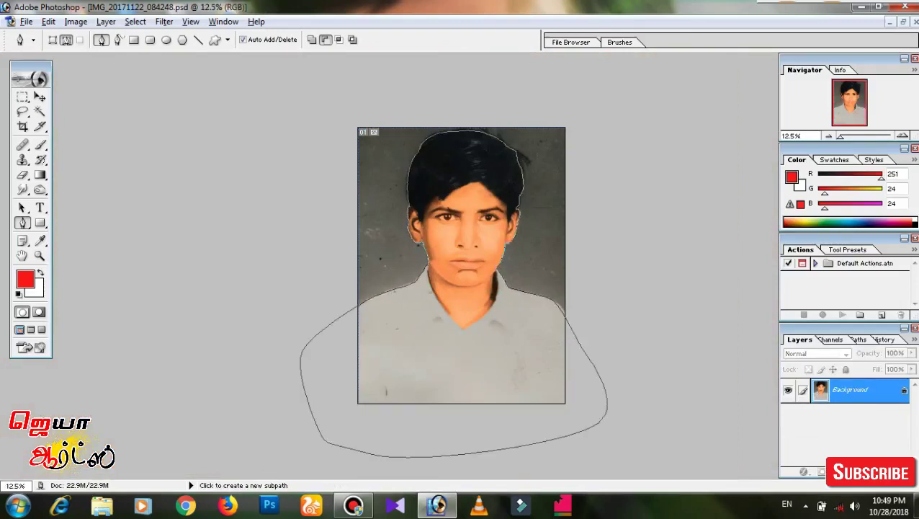
pyautogui.keyDown('ctrl'); pyautogui.click(285, 360); pyautogui.keyUp('ctrl')
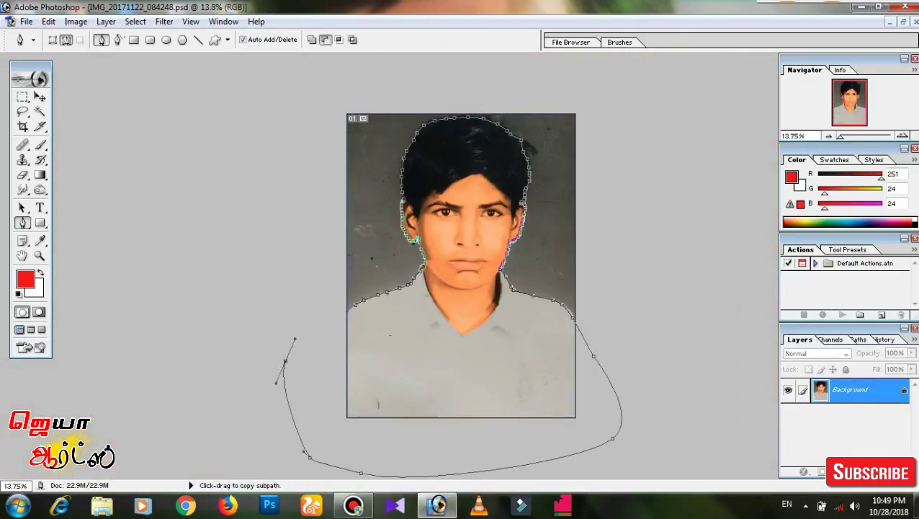
pyautogui.hotkey('ctrl', 'shift', 'z')
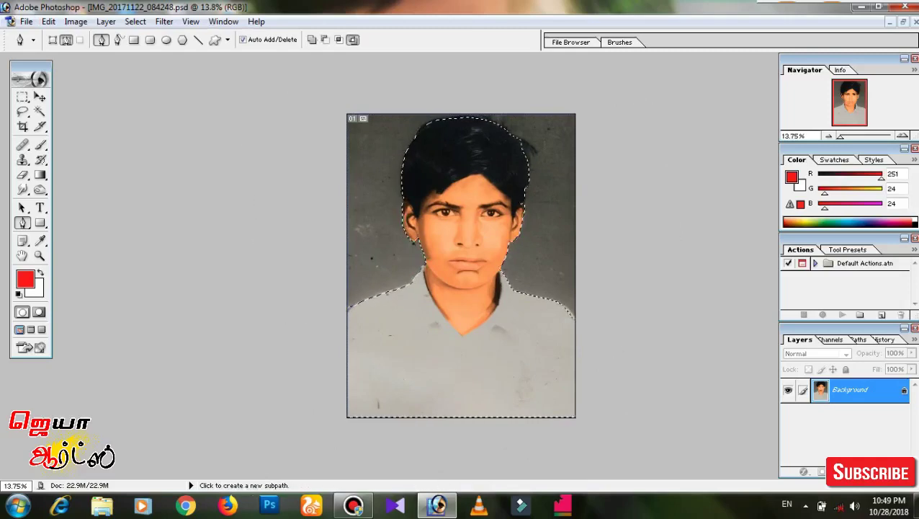
pyautogui.hotkey('ctrl', 'shift', 'z')
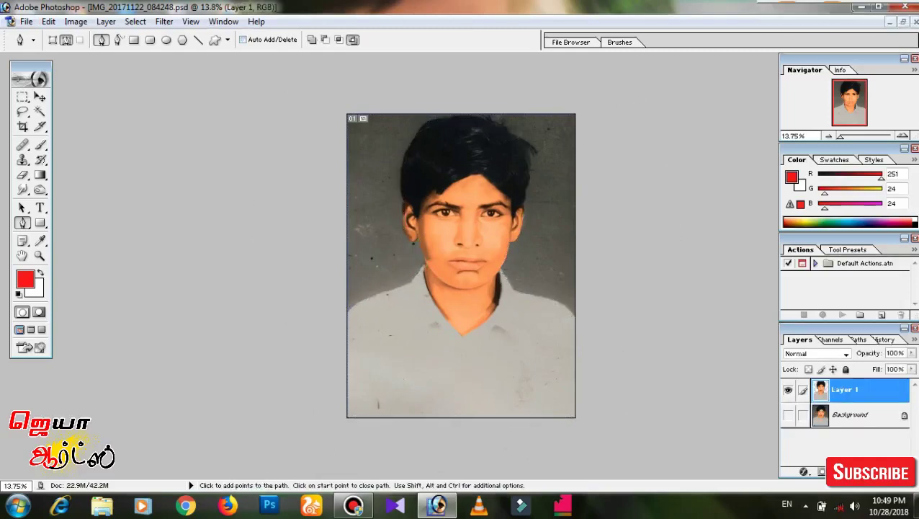
pyautogui.hotkey('ctrl', '+')
pyautogui.hotkey('ctrl', '+')
pyautogui.hotkey('ctrl', '+')
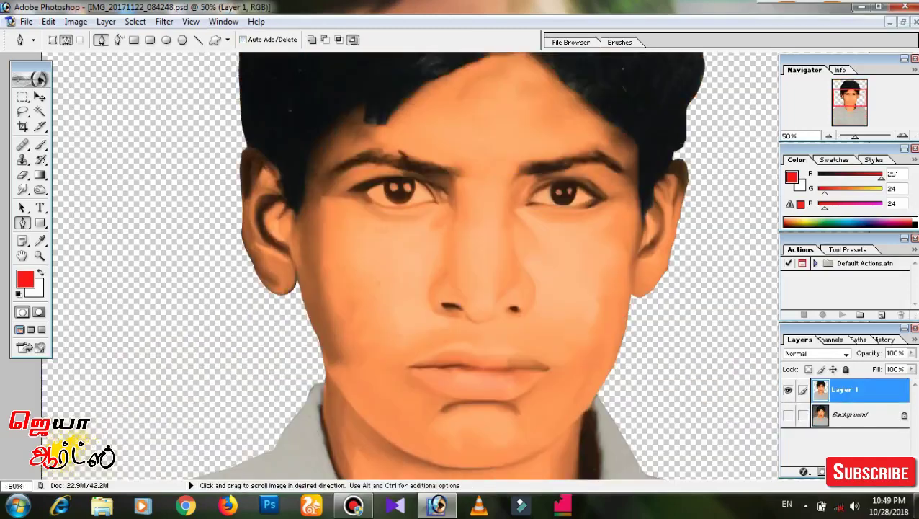
pyautogui.scroll(-5, 409, 267)
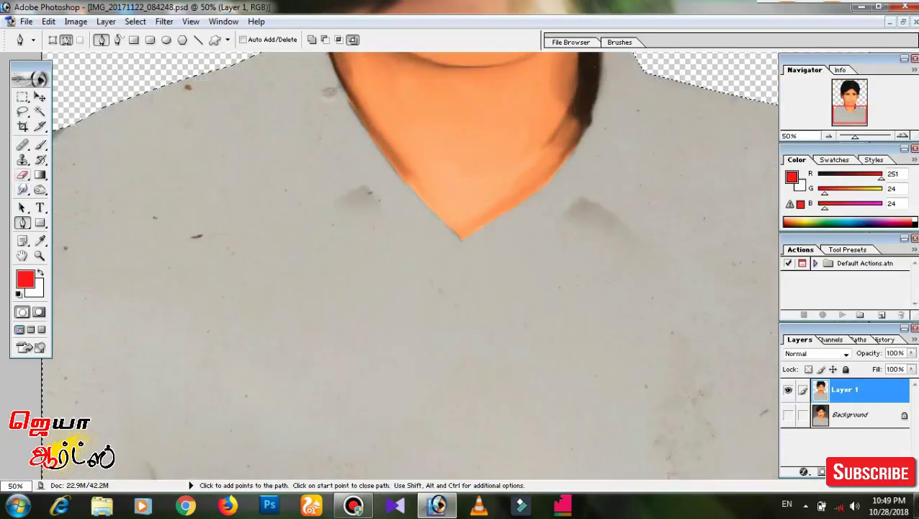
# Smudge the neck's tip against the shirt collar with a size-70, 85%-strength Smudge brush.
pyautogui.press('r')
pyautogui.hotkey('ctrl', '+')
pyautogui.press(']')
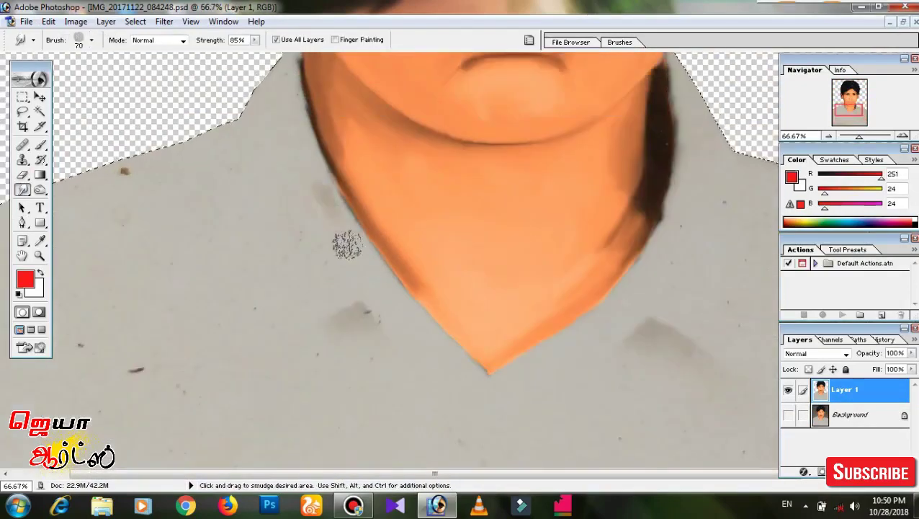
pyautogui.scroll(-2, 337, 188)
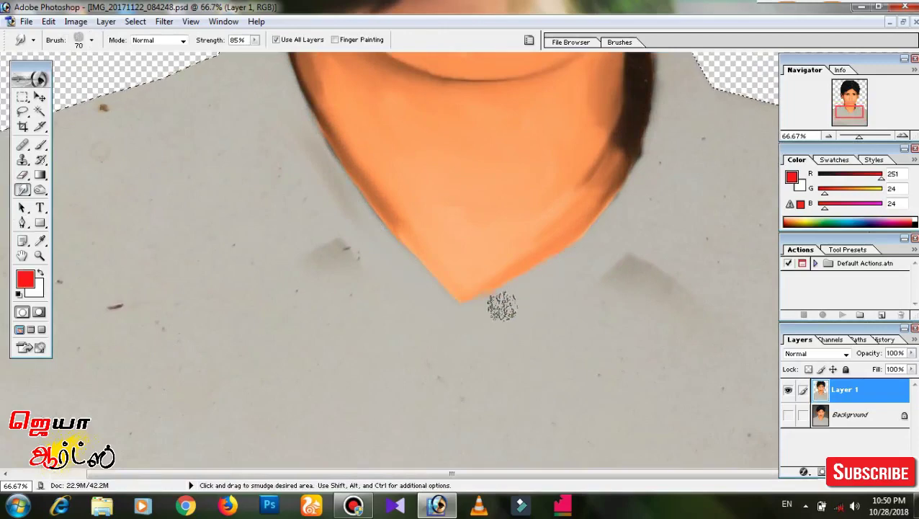
pyautogui.hscroll(1, 610, 208)
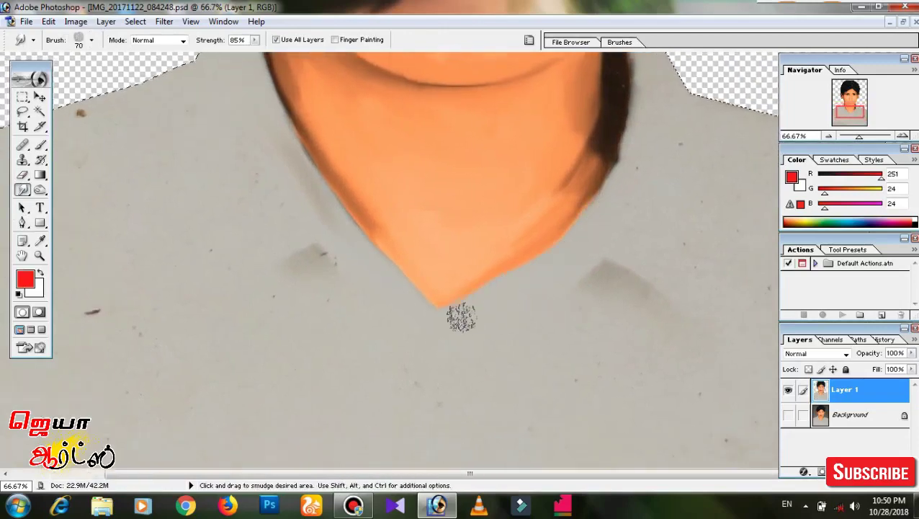
pyautogui.scroll(4, 461, 317)
pyautogui.hscroll(3, 461, 317)
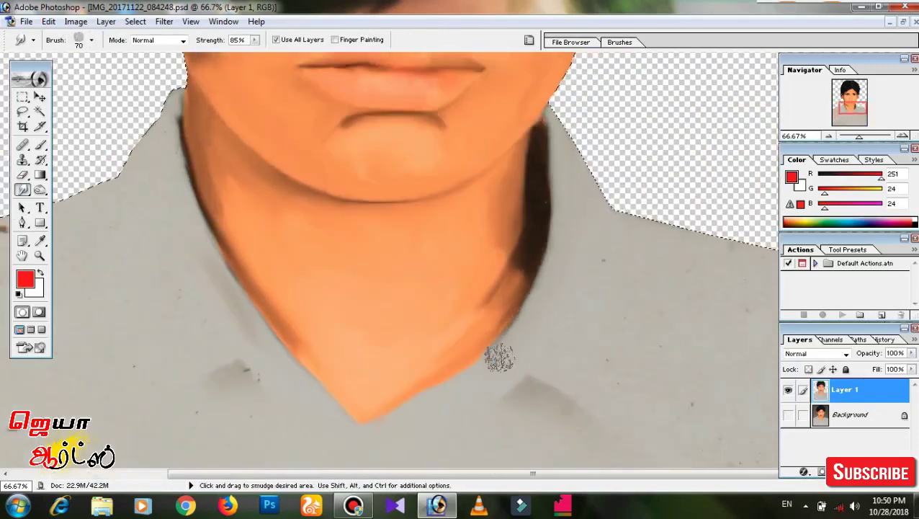
pyautogui.scroll(2, 594, 306)
pyautogui.scroll(-5, 609, 324)
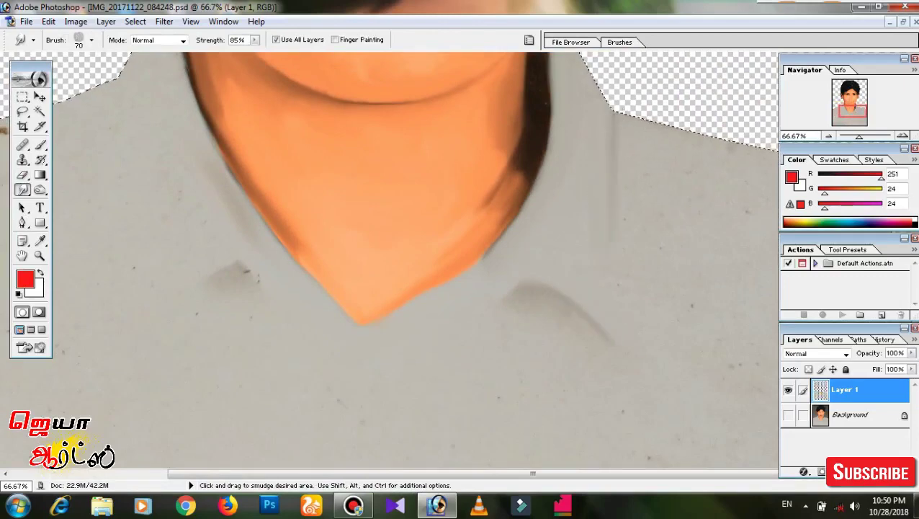
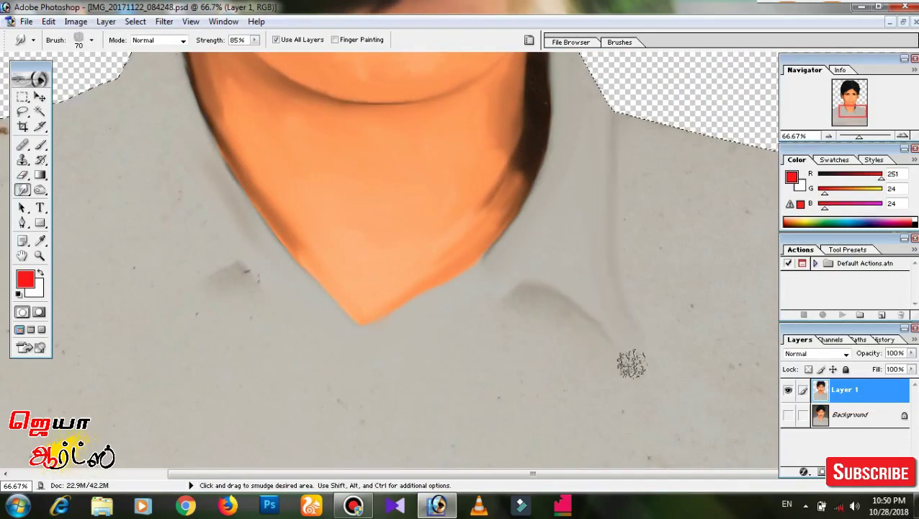
# Smudge the collar shadow and the shoulder shading into soft painted streaks.
pyautogui.hscroll(-5, 631, 365)
pyautogui.scroll(1, 631, 365)
pyautogui.moveTo(358, 301); pyautogui.dragTo(426, 401)
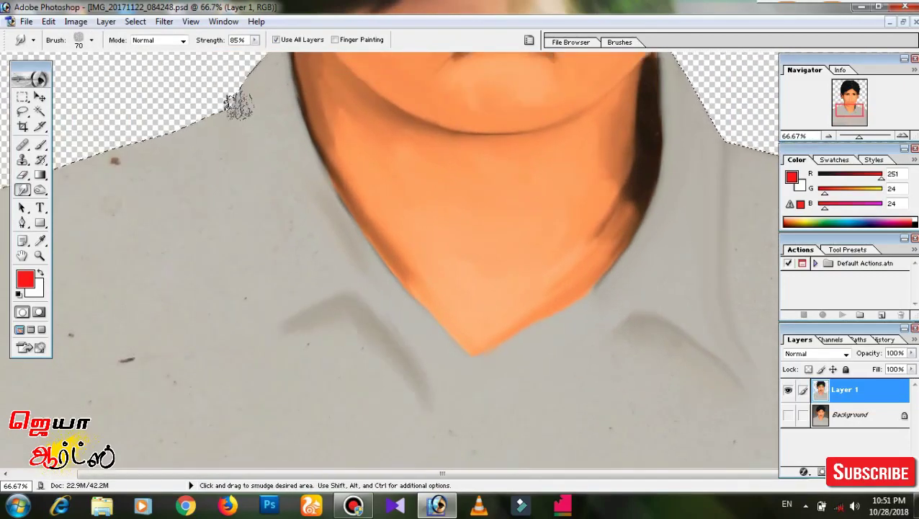
pyautogui.moveTo(232, 90); pyautogui.dragTo(235, 167)
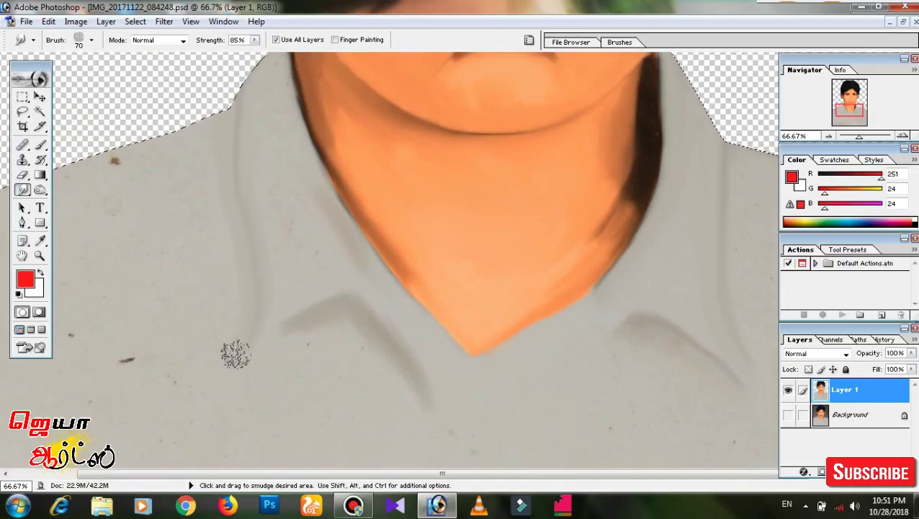
# Zoom out to the whole portrait and deselect the figure.
pyautogui.scroll(-3, 421, 250)
pyautogui.scroll(-5, 431, 217)
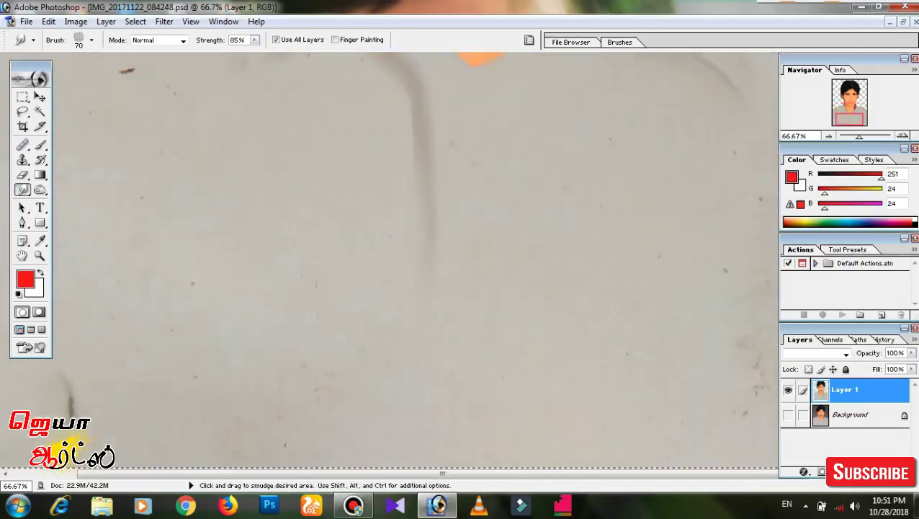
pyautogui.scroll(5, 431, 218)
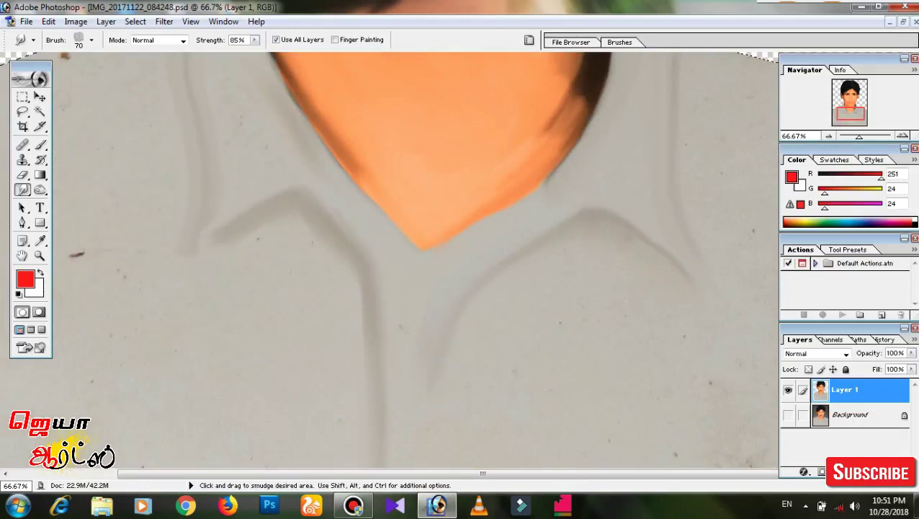
pyautogui.hotkey('ctrl', '-')
pyautogui.hotkey('ctrl', '-')
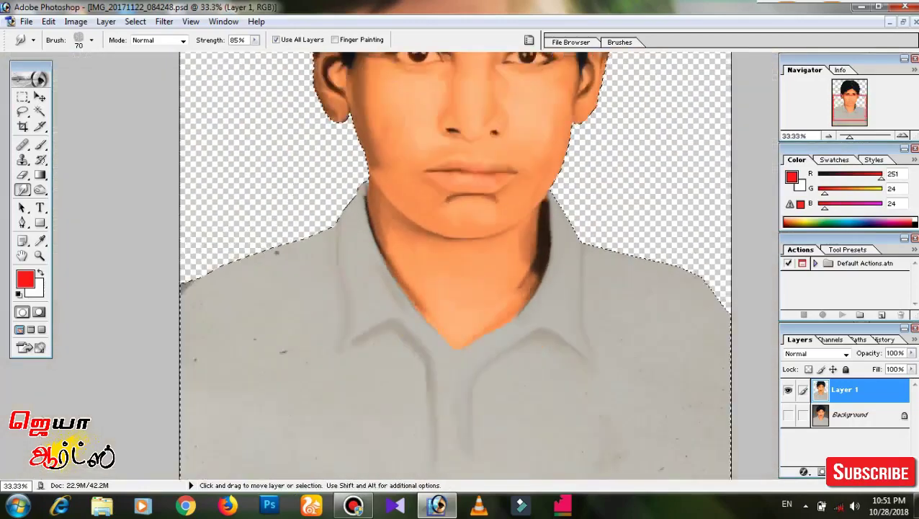
pyautogui.hotkey('ctrl', '-')
pyautogui.hotkey('ctrl', '-')
pyautogui.hotkey('ctrl', 'd')
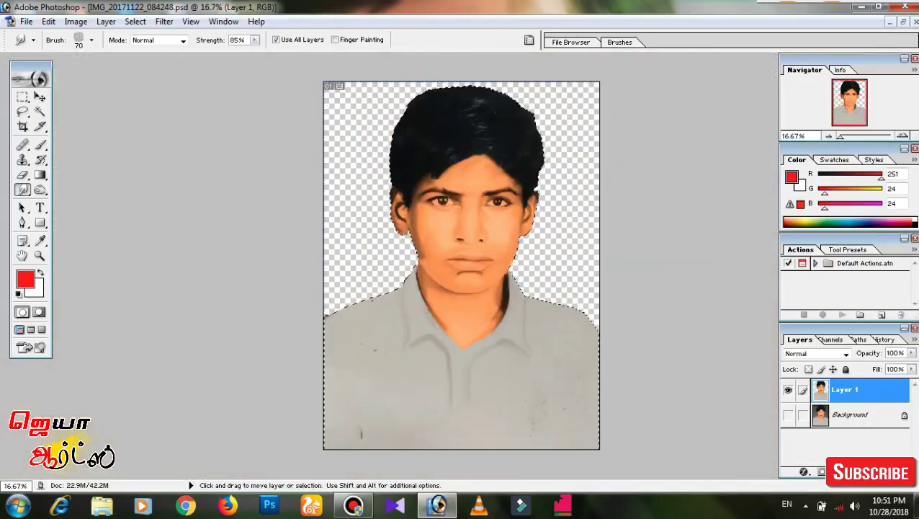
# Switch to the Eraser with the Soft Round 300 px brush preset.
pyautogui.press('e')
pyautogui.press(']')
pyautogui.rightClick(392, 277)
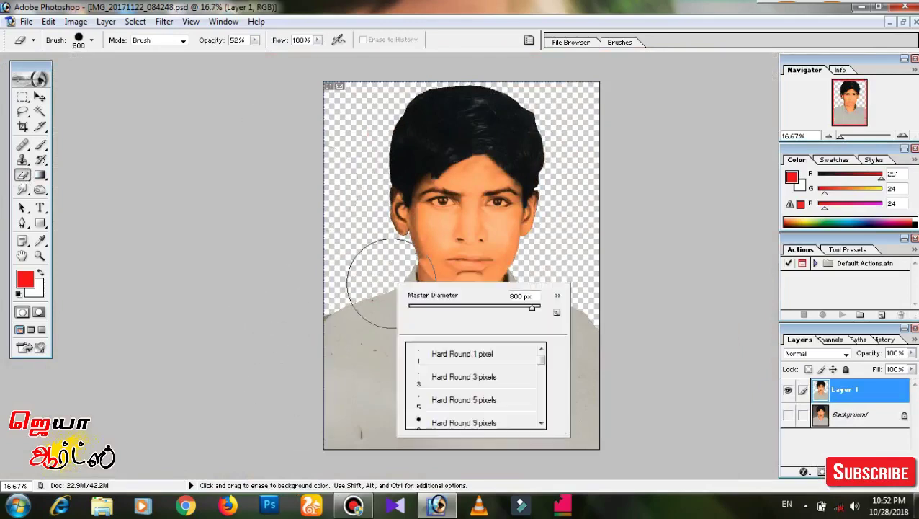
pyautogui.scroll(-5, 475, 386)
pyautogui.scroll(-5, 476, 385)
pyautogui.doubleClick(466, 412)
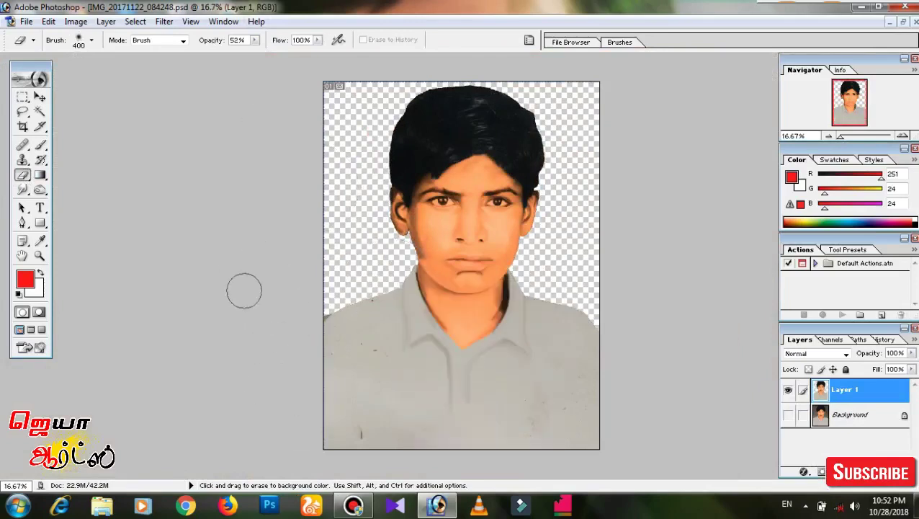
# Enlarge the eraser to 1000 px and fade the shirt bottom to transparency.
pyautogui.press(']')
pyautogui.press(']')
pyautogui.press(']')
pyautogui.moveTo(271, 418)
pyautogui.mouseDown()
pyautogui.moveTo(636, 319)
pyautogui.moveTo(628, 369)
pyautogui.moveTo(648, 317)
pyautogui.mouseUp()
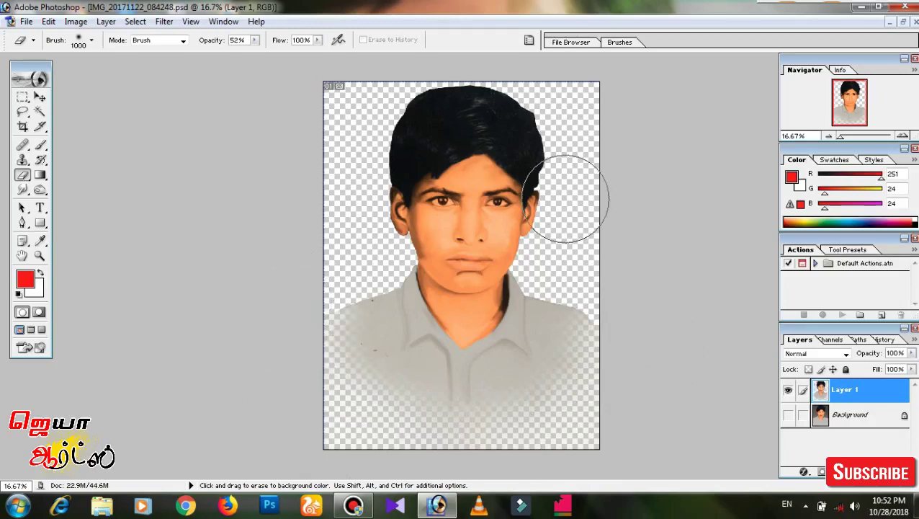
pyautogui.hotkey('ctrl', '+')
pyautogui.hotkey('ctrl', '+')
pyautogui.hotkey('ctrl', '+')
pyautogui.hotkey('ctrl', '+')
pyautogui.hotkey('ctrl', '+')
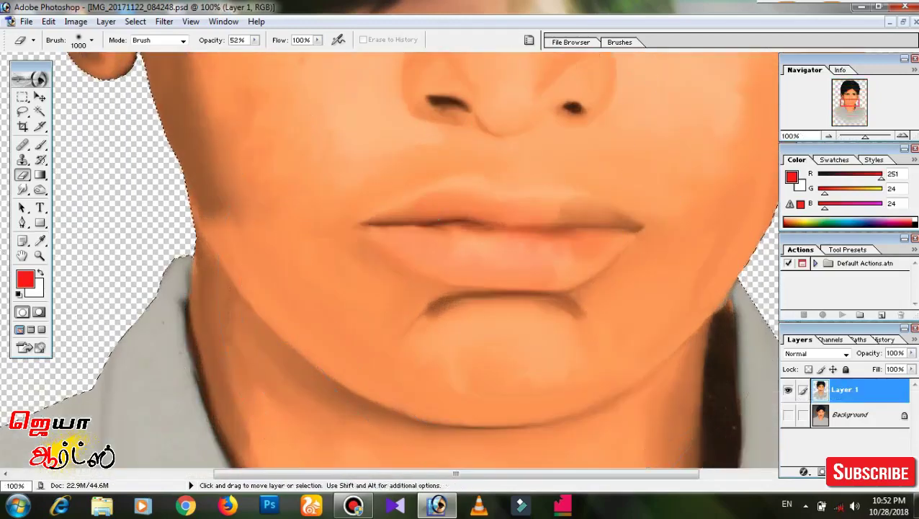
pyautogui.hotkey('ctrl', '+')
# Switch to the Smudge tool at 20 px and zoom in on the jaw.
pyautogui.press('r')
pyautogui.scroll(3, 227, 124)
pyautogui.press('[')
pyautogui.press('[')
pyautogui.press('[')
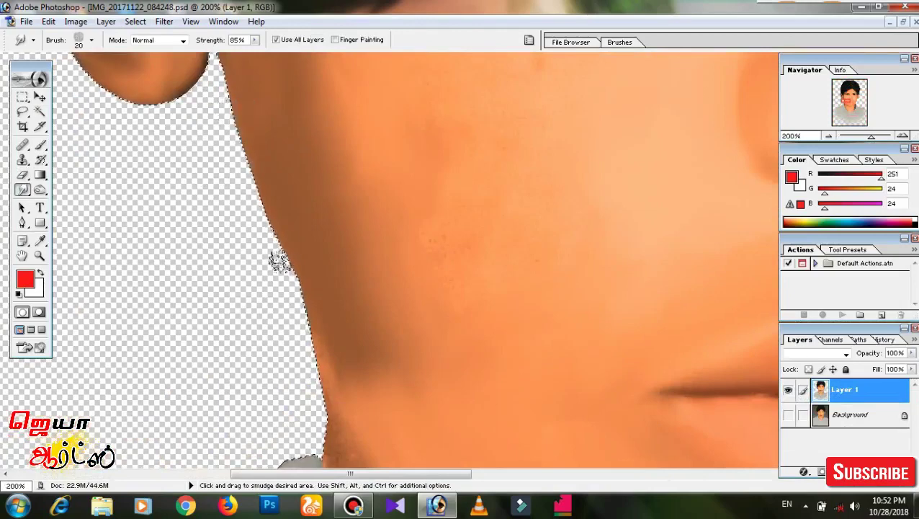
pyautogui.scroll(-2, 297, 206)
pyautogui.scroll(-2, 296, 198)
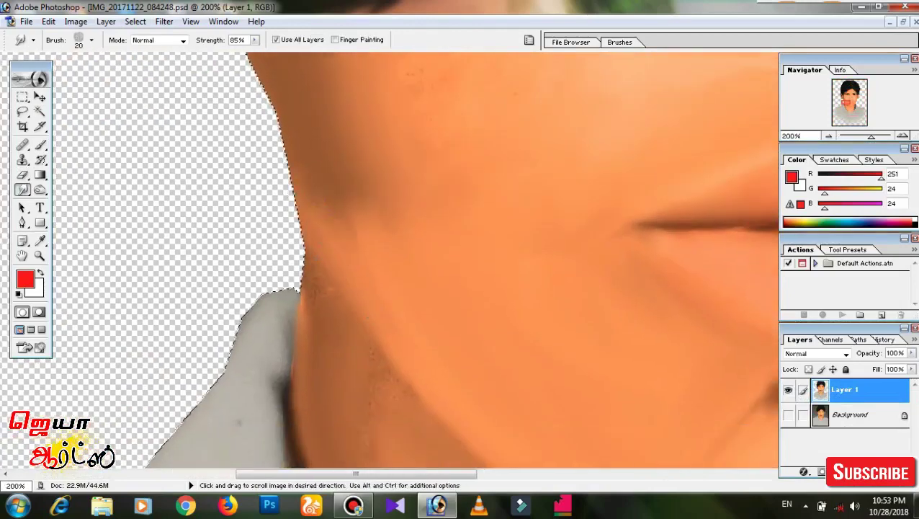
pyautogui.scroll(-2, 296, 195)
pyautogui.scroll(-1, 333, 228)
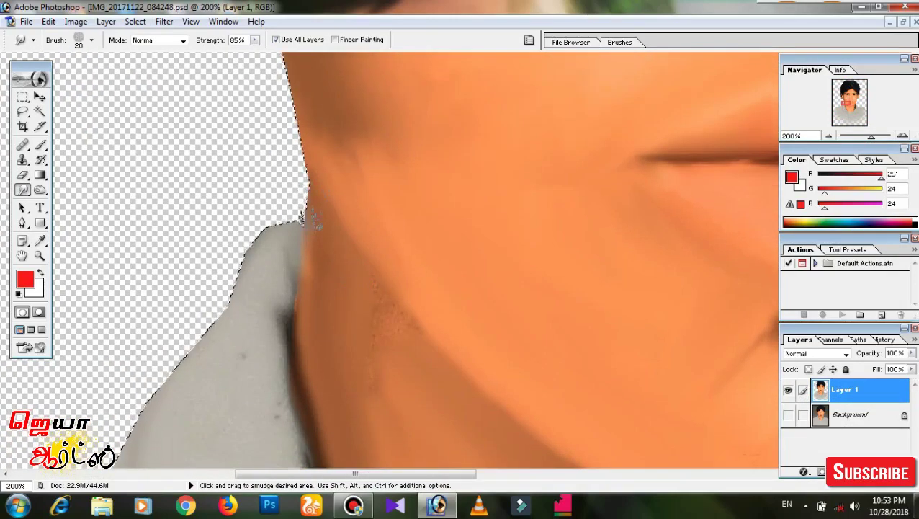
pyautogui.scroll(-2, 325, 244)
pyautogui.hscroll(2, 324, 245)
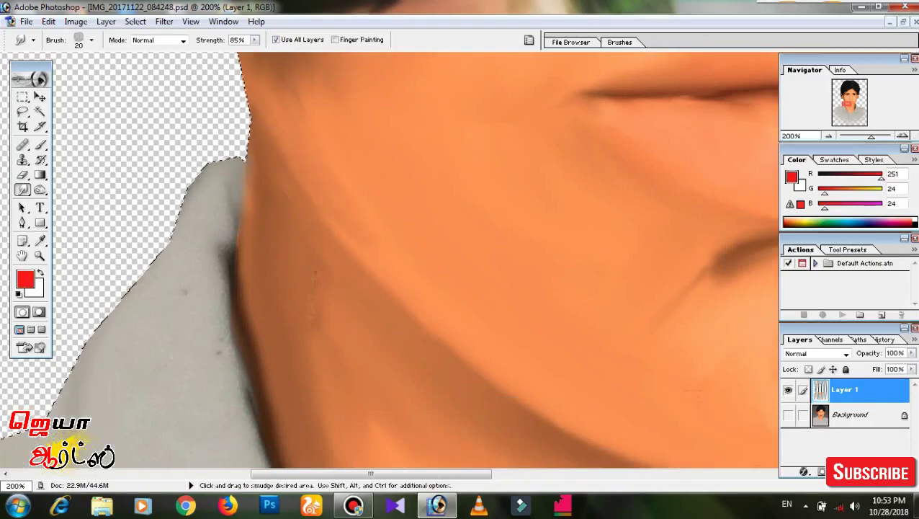
pyautogui.scroll(-3, 316, 273)
pyautogui.hscroll(2, 371, 320)
pyautogui.hscroll(-3, 303, 144)
pyautogui.scroll(-1, 338, 187)
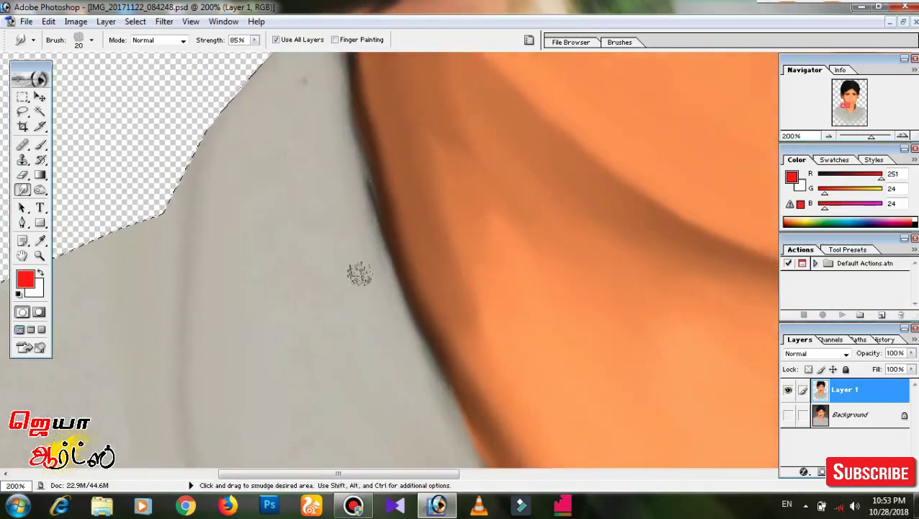
pyautogui.scroll(1, 353, 211)
pyautogui.scroll(2, 363, 301)
# Smudge the jawline and neck shadows beside the collar smooth.
pyautogui.moveTo(298, 298); pyautogui.dragTo(283, 92)
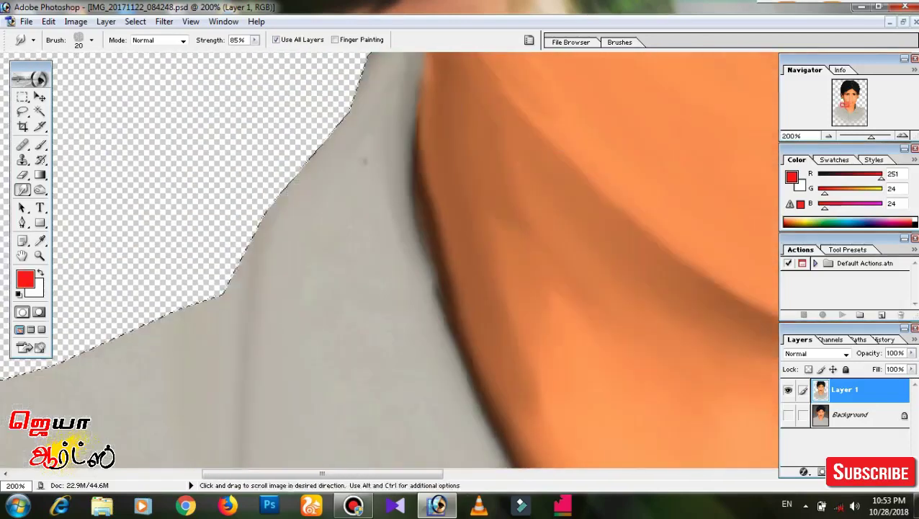
pyautogui.moveTo(562, 310); pyautogui.dragTo(133, 129)
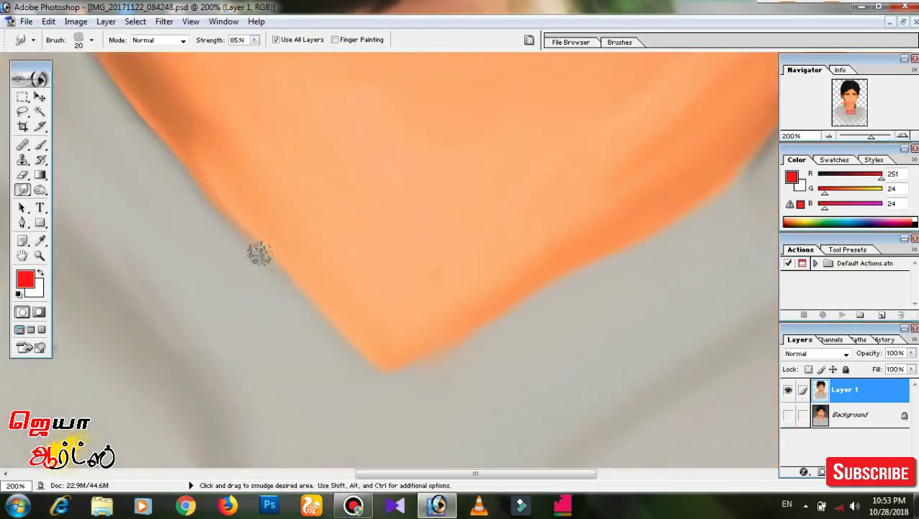
pyautogui.hscroll(2, 511, 319)
pyautogui.scroll(2, 572, 219)
pyautogui.scroll(1, 393, 209)
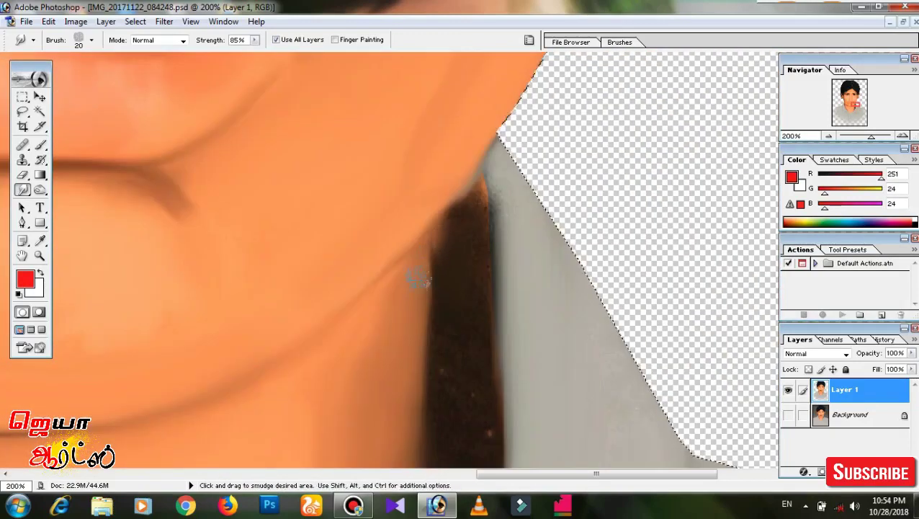
pyautogui.scroll(-1, 468, 370)
pyautogui.scroll(-3, 487, 280)
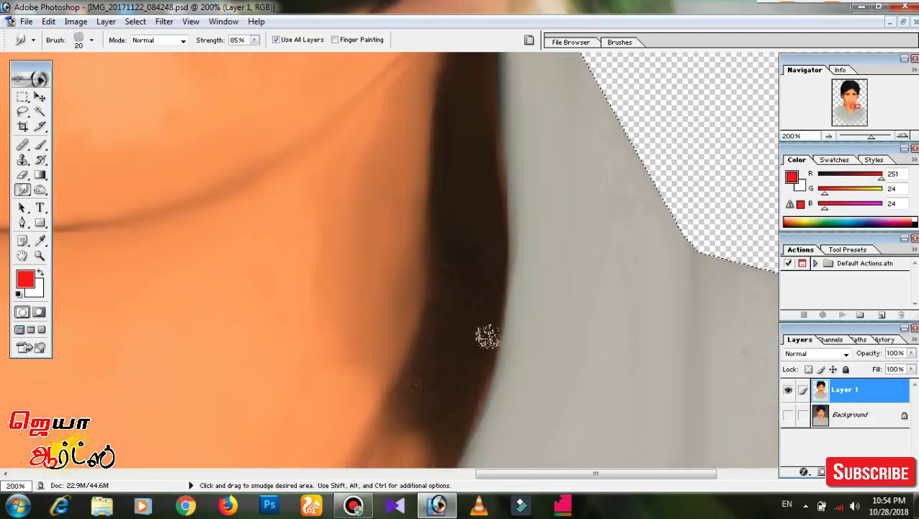
pyautogui.hscroll(-1, 490, 288)
pyautogui.scroll(3, 473, 222)
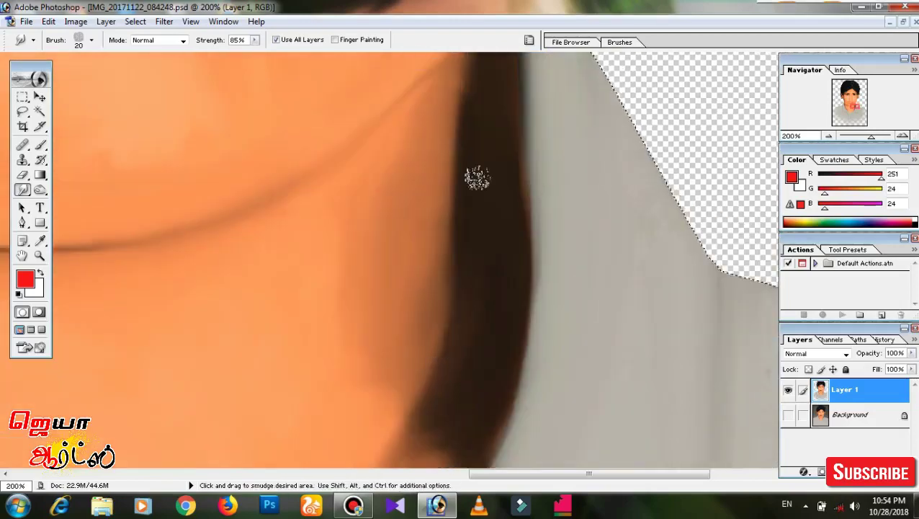
pyautogui.scroll(5, 476, 178)
pyautogui.scroll(1, 468, 207)
pyautogui.scroll(2, 488, 199)
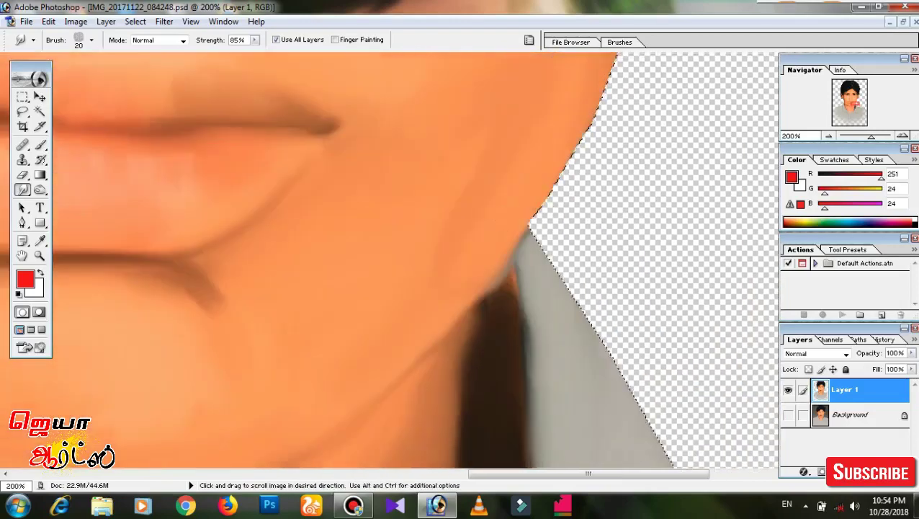
pyautogui.scroll(1, 490, 288)
pyautogui.scroll(1, 493, 273)
pyautogui.scroll(1, 461, 263)
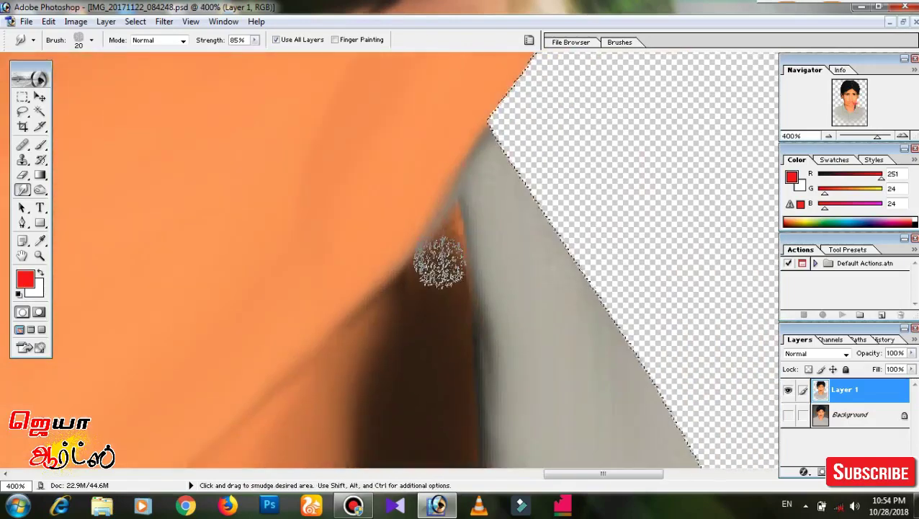
# Blend the orange skin into the dark collar edge.
pyautogui.moveTo(446, 225)
pyautogui.mouseDown()
pyautogui.moveTo(396, 283)
pyautogui.moveTo(477, 196)
pyautogui.mouseUp()
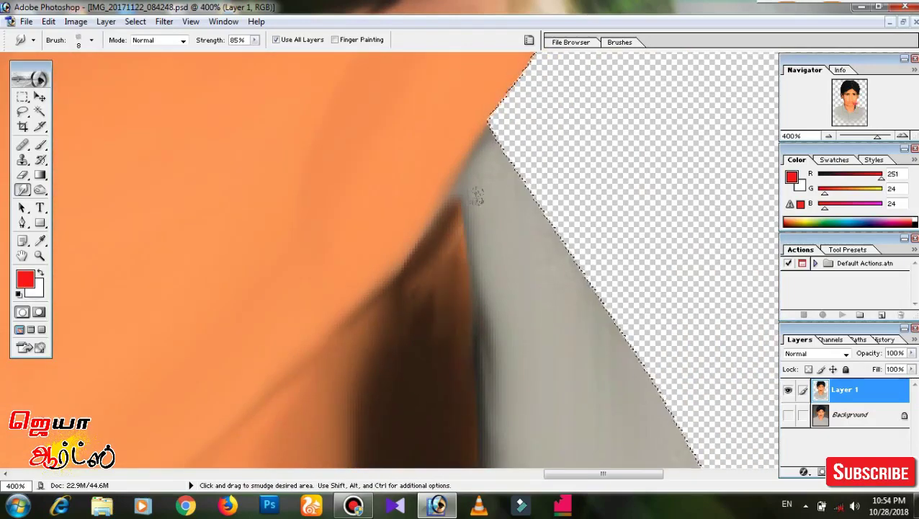
pyautogui.moveTo(468, 95); pyautogui.dragTo(605, 160)
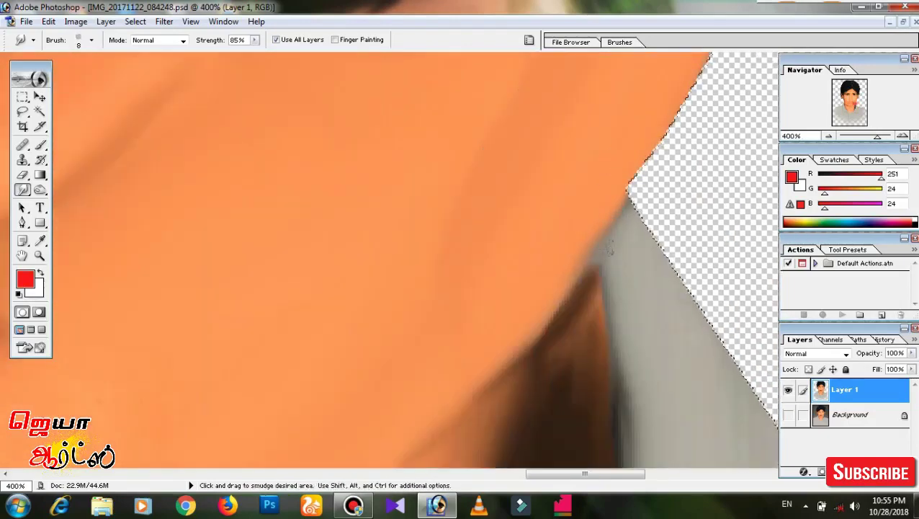
pyautogui.scroll(-1, 573, 252)
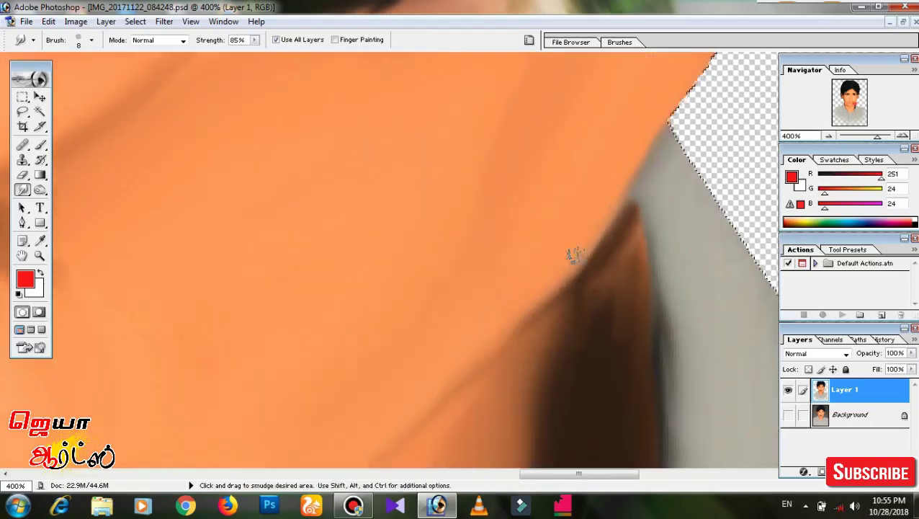
pyautogui.scroll(-1, 573, 252)
pyautogui.scroll(-1, 573, 252)
pyautogui.scroll(-1, 573, 252)
# Smudge the ear and earlobe edges smooth with a 30 px brush.
pyautogui.scroll(1, 584, 264)
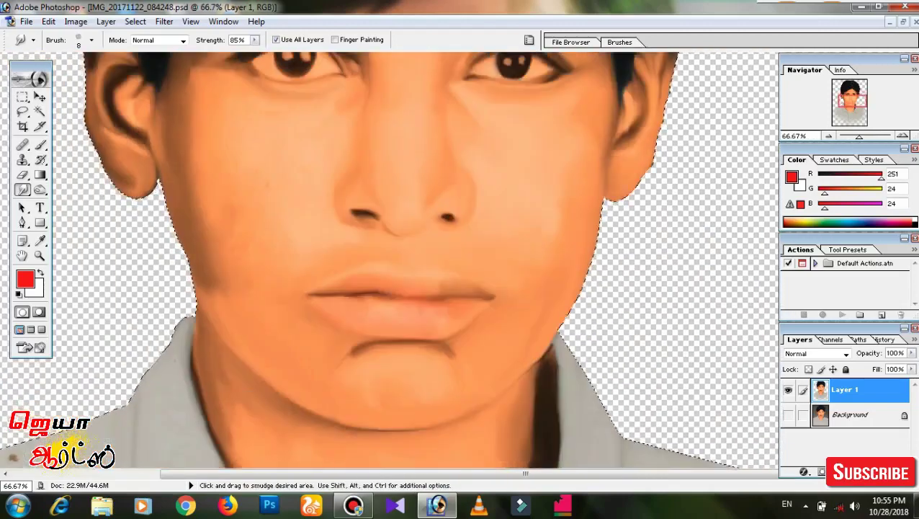
pyautogui.scroll(1, 583, 263)
pyautogui.press(']')
pyautogui.press(']')
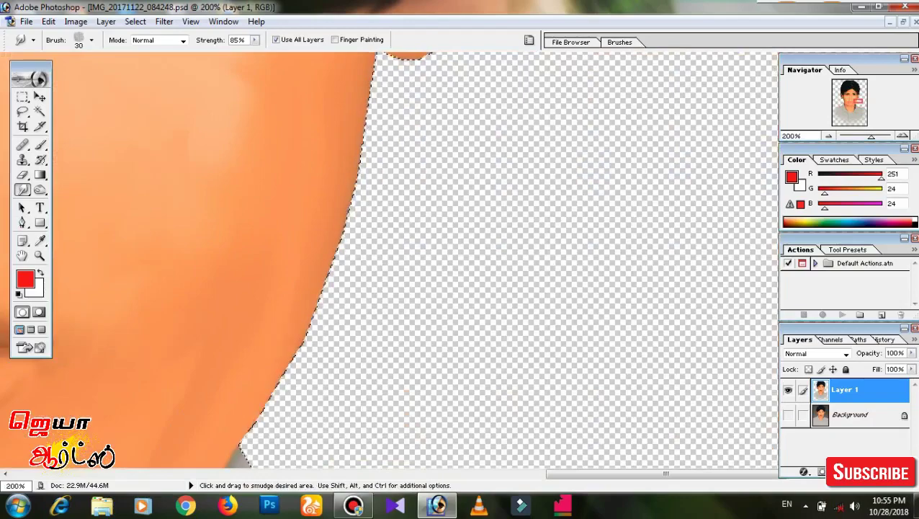
pyautogui.moveTo(405, 172); pyautogui.dragTo(358, 416)
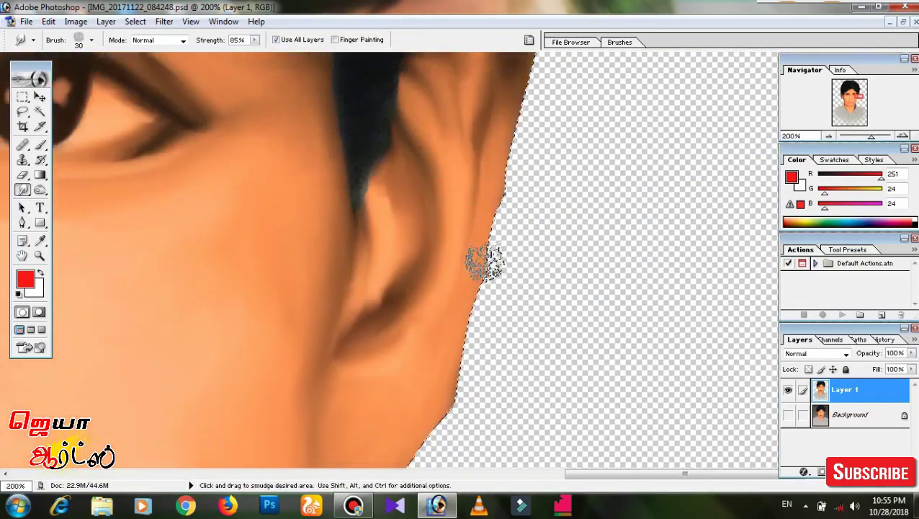
pyautogui.scroll(10, 497, 195)
pyautogui.hscroll(-10, 394, 146)
pyautogui.scroll(-3, 394, 147)
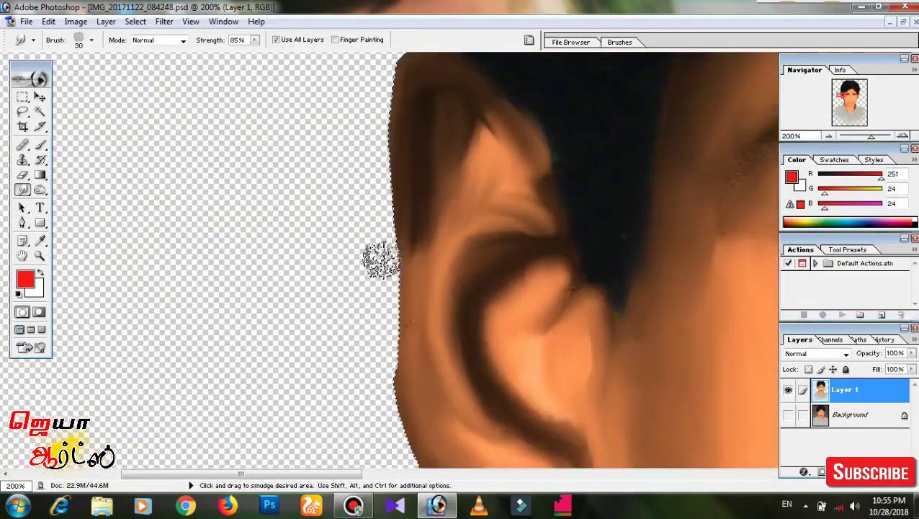
pyautogui.scroll(-3, 379, 256)
pyautogui.scroll(-3, 380, 317)
pyautogui.scroll(-3, 538, 236)
pyautogui.hscroll(2, 537, 236)
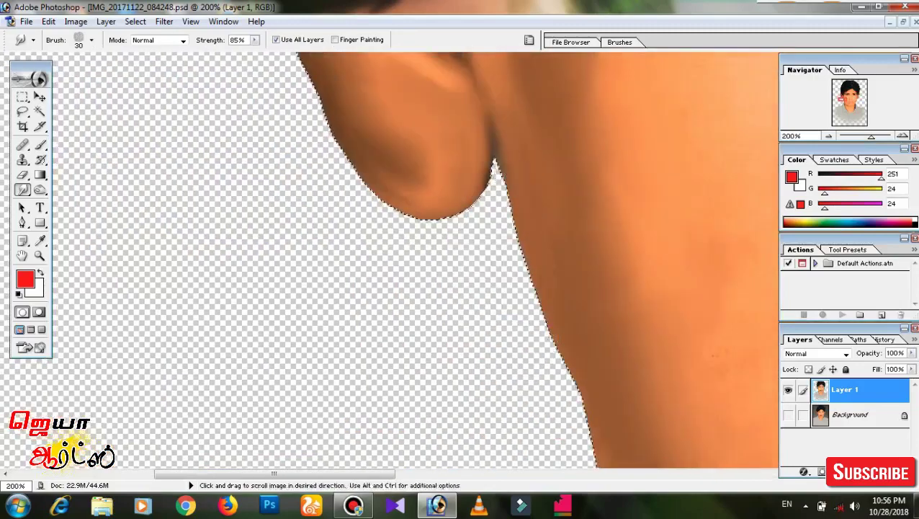
pyautogui.scroll(-3, 537, 237)
pyautogui.scroll(-2, 537, 236)
pyautogui.scroll(10, 389, 267)
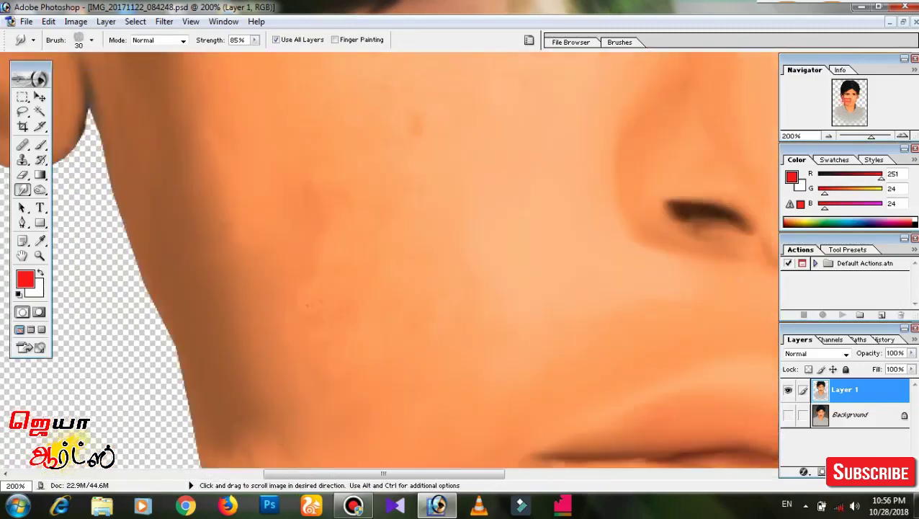
pyautogui.hscroll(3, 476, 267)
# Smudge around the nostrils at 20 px, check the face, and add empty Layer 2.
pyautogui.hotkey('ctrl', '+')
pyautogui.press('[')
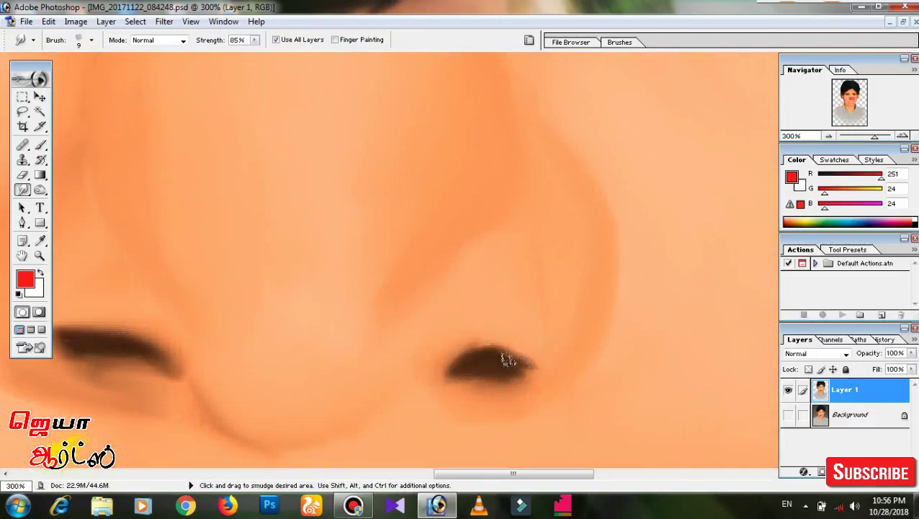
pyautogui.hotkey('ctrl', '-')
pyautogui.hotkey('ctrl', '-')
pyautogui.hotkey('ctrl', '-')
pyautogui.hotkey('ctrl', '-')
pyautogui.hotkey('ctrl', '-')
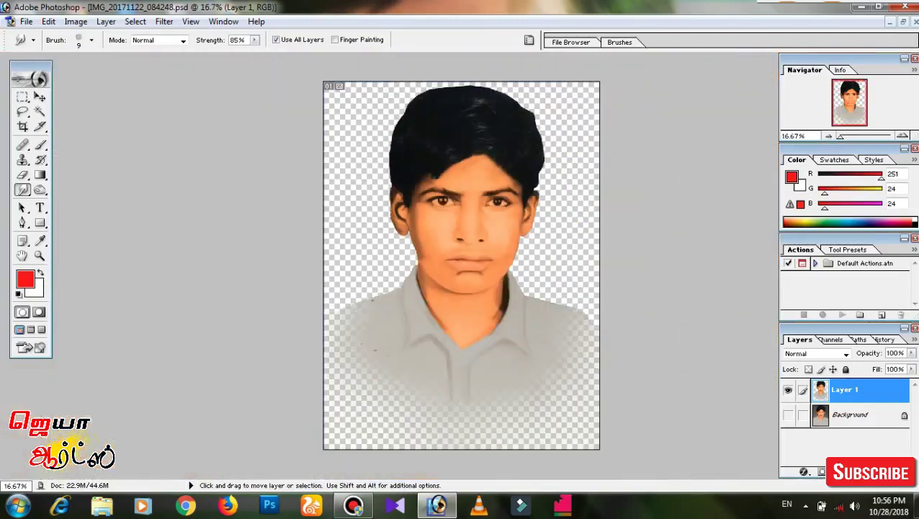
pyautogui.hotkey('ctrl', '+')
pyautogui.hotkey('ctrl', '+')
pyautogui.scroll(5, 455, 265)
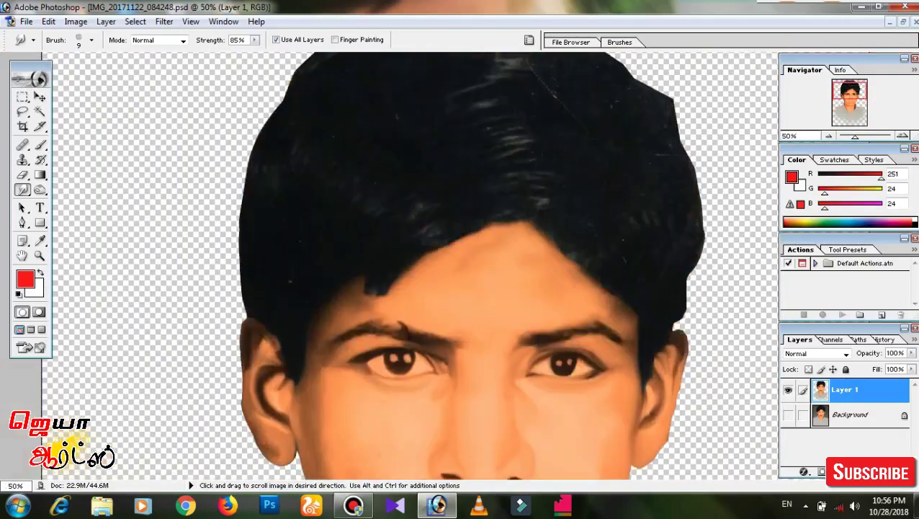
pyautogui.hotkey('ctrl', 'shift', 'alt', 'n')
pyautogui.hotkey('ctrl', '+')
pyautogui.hotkey('ctrl', '+')
# Paint light blue streaks across the hair with a soft 175 px brush.
pyautogui.hscroll(3, 461, 259)
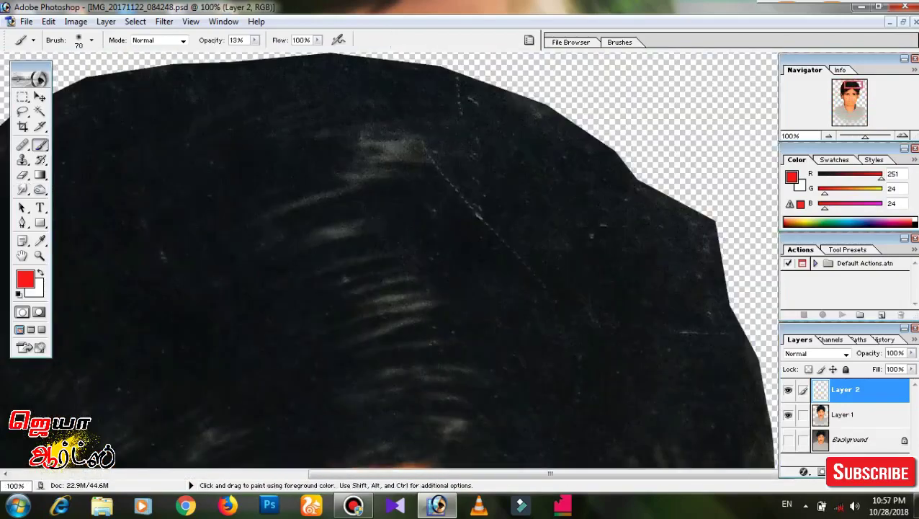
pyautogui.press('i')
pyautogui.click(25, 279)
pyautogui.click(808, 262)
pyautogui.click(809, 236)
pyautogui.click(911, 151)
pyautogui.press('b')
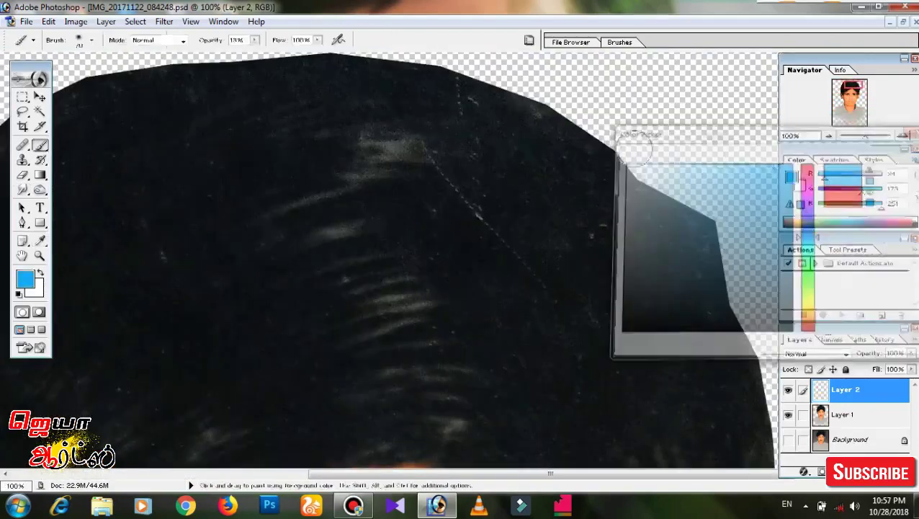
pyautogui.moveTo(353, 61)
pyautogui.mouseDown()
pyautogui.moveTo(430, 410)
pyautogui.moveTo(330, 129)
pyautogui.mouseUp()
pyautogui.press(']')
pyautogui.press(']')
pyautogui.press(']')
pyautogui.moveTo(330, 73)
pyautogui.mouseDown()
pyautogui.moveTo(358, 199)
pyautogui.moveTo(238, 433)
pyautogui.mouseUp()
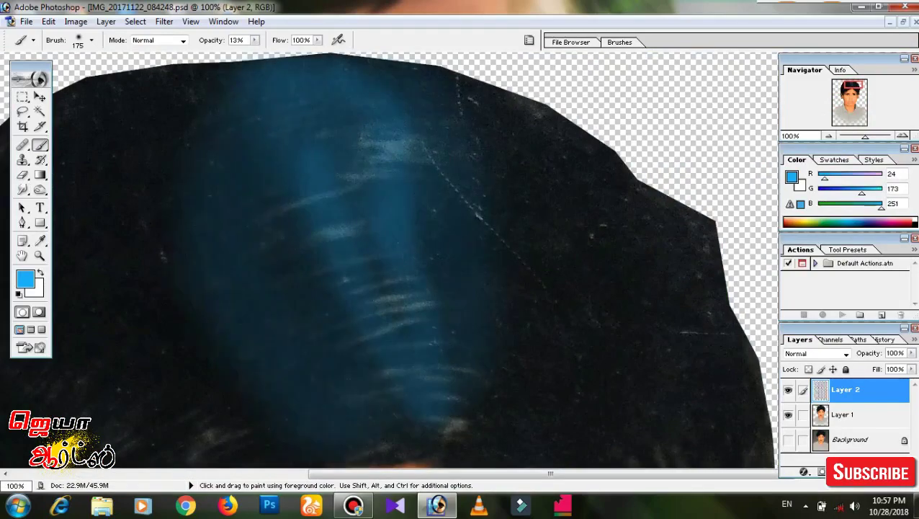
# Set Layer 2's blend mode to Overlay.
pyautogui.click(818, 353)
pyautogui.click(814, 310)
pyautogui.scroll(-3, 470, 348)
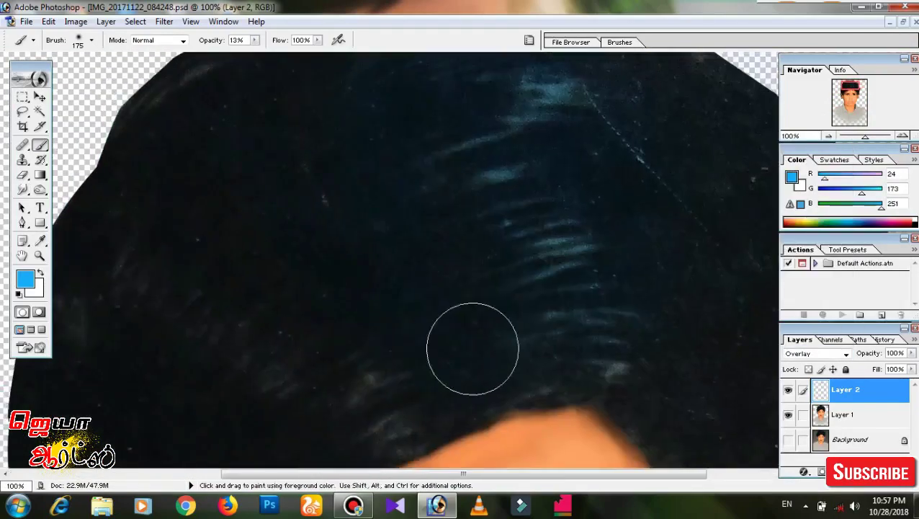
pyautogui.hscroll(-5, 469, 349)
pyautogui.hotkey('ctrl', '0')
pyautogui.hotkey('ctrl', '+')
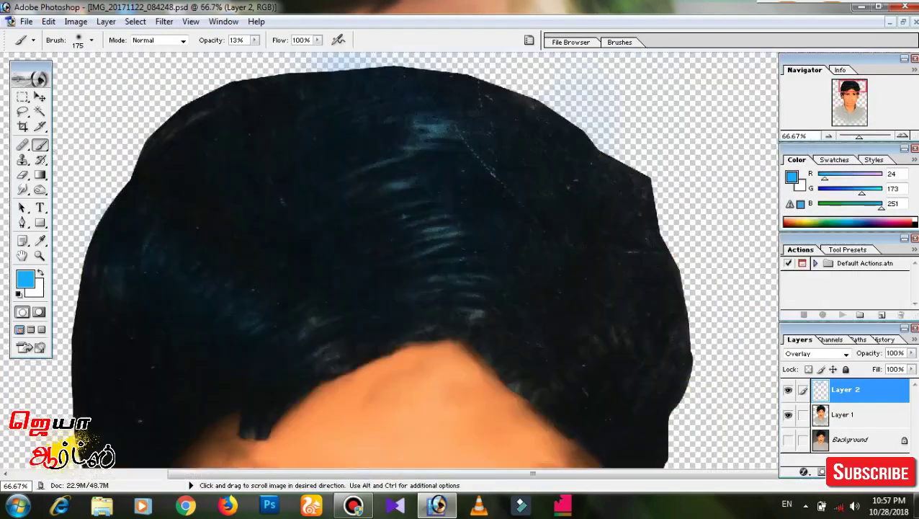
# Brush faint green and yellow tints along the hair edges.
pyautogui.click(25, 278)
pyautogui.click(805, 265)
pyautogui.click(906, 150)
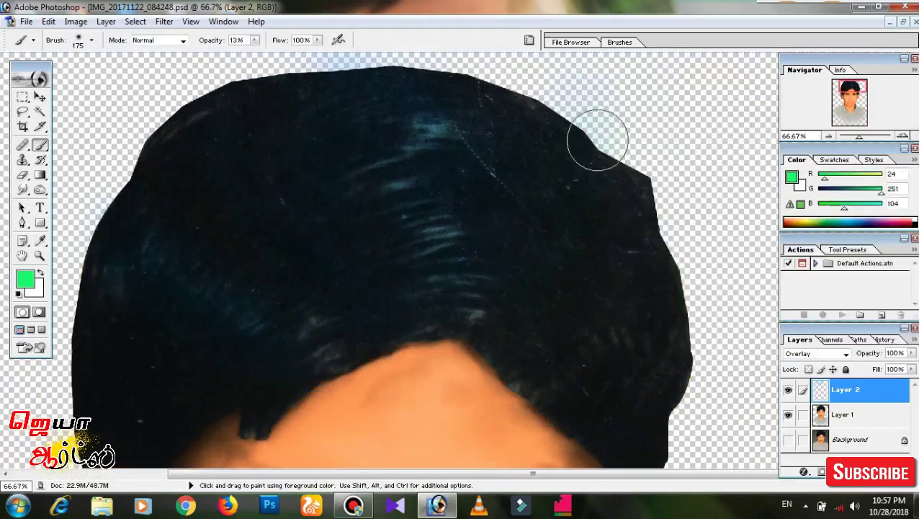
pyautogui.hscroll(-5, 328, 369)
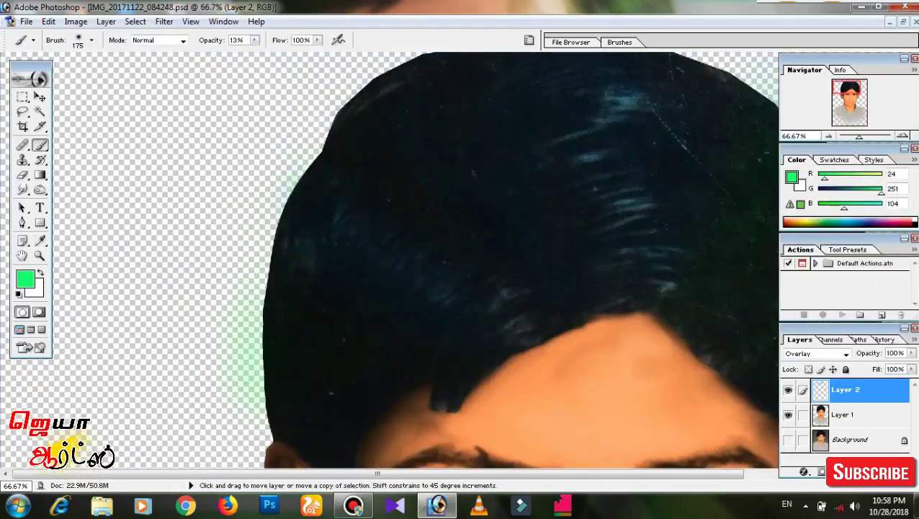
pyautogui.moveTo(725, 96); pyautogui.dragTo(567, 125)
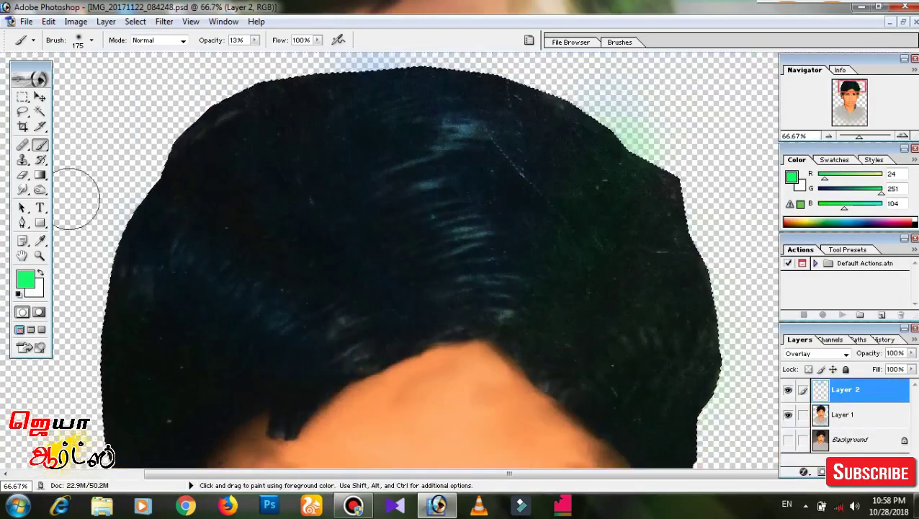
pyautogui.click(25, 278)
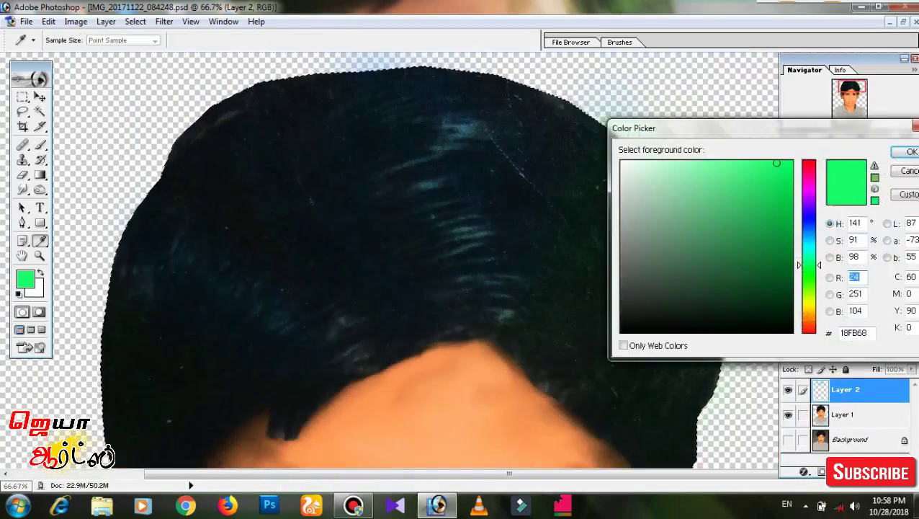
pyautogui.click(805, 302)
pyautogui.click(906, 150)
pyautogui.moveTo(157, 150)
pyautogui.mouseDown()
pyautogui.moveTo(225, 102)
pyautogui.moveTo(179, 148)
pyautogui.mouseUp()
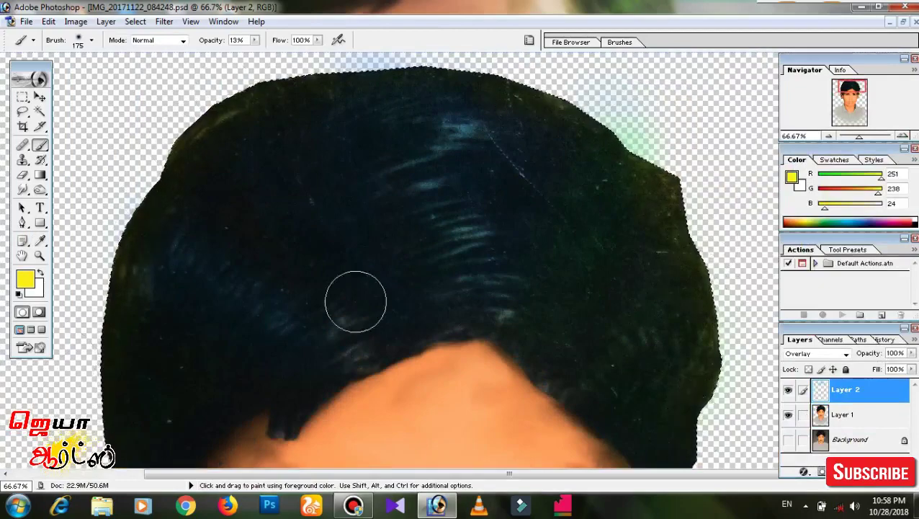
pyautogui.moveTo(355, 302); pyautogui.dragTo(403, 72)
pyautogui.hotkey('ctrl', '+')
# Set up the Smudge tool with a dotted bristle brush at 94% strength.
pyautogui.press('r')
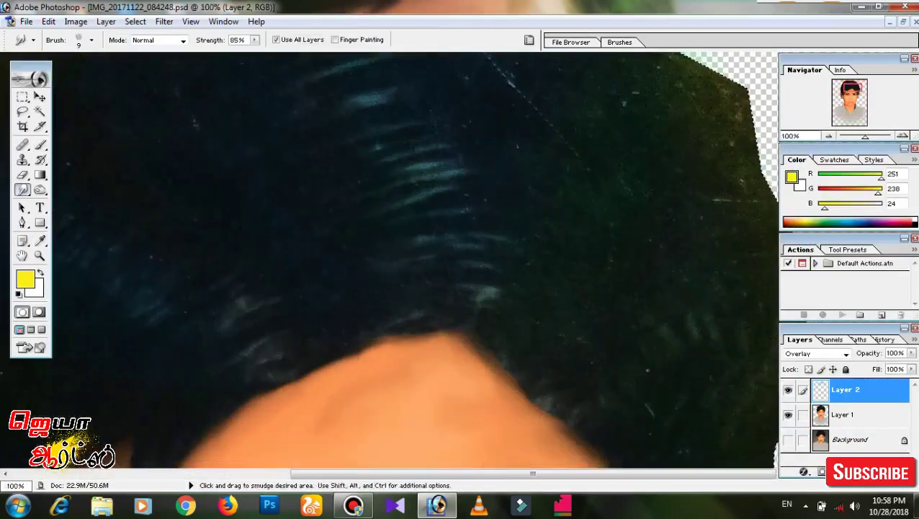
pyautogui.rightClick(518, 148)
pyautogui.click(575, 247)
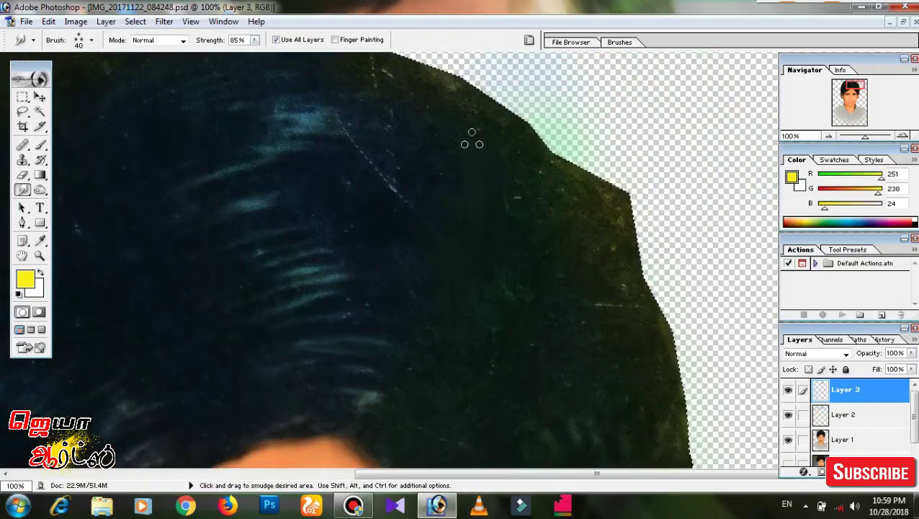
pyautogui.click(254, 40)
# Smudge the hair edge near the top right on Layer 3.
pyautogui.scroll(-3, 278, 302)
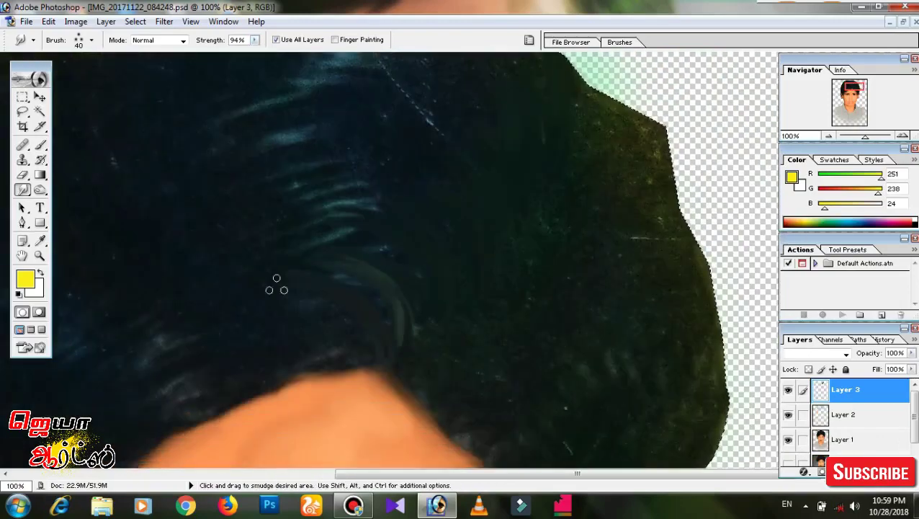
pyautogui.scroll(-3, 273, 284)
pyautogui.hscroll(3, 299, 351)
pyautogui.scroll(2, 306, 355)
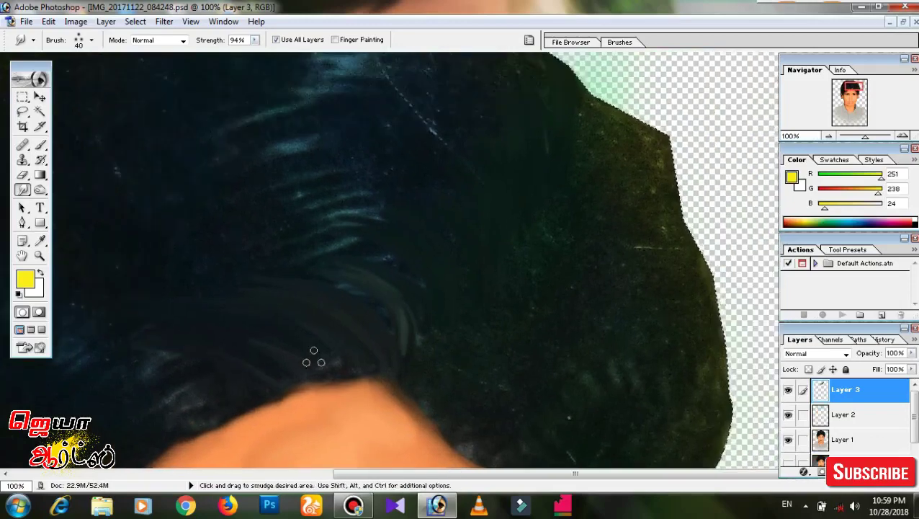
pyautogui.scroll(3, 373, 222)
pyautogui.hscroll(2, 249, 150)
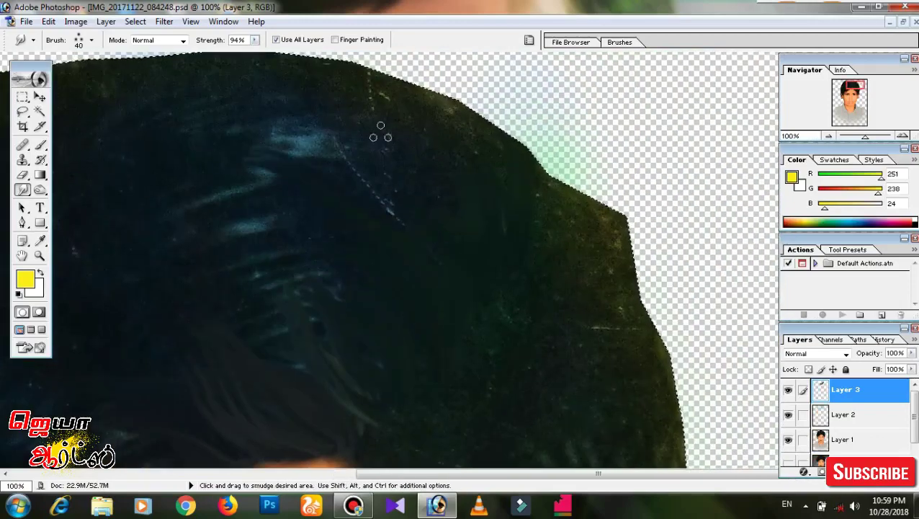
pyautogui.scroll(-3, 448, 155)
pyautogui.scroll(-1, 417, 201)
pyautogui.scroll(1, 384, 246)
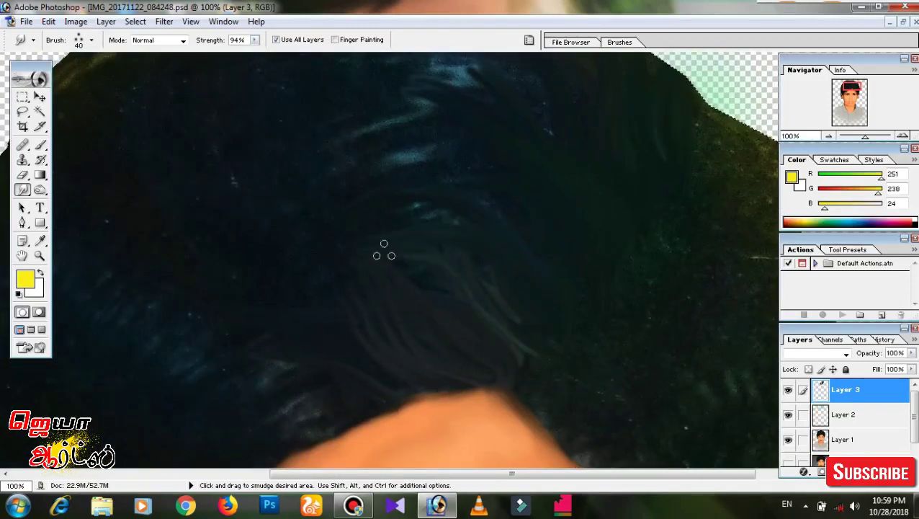
pyautogui.scroll(-2, 441, 345)
pyautogui.hscroll(-3, 441, 345)
pyautogui.scroll(-3, 440, 346)
pyautogui.hscroll(-2, 315, 378)
pyautogui.scroll(3, 394, 274)
pyautogui.hscroll(-3, 394, 274)
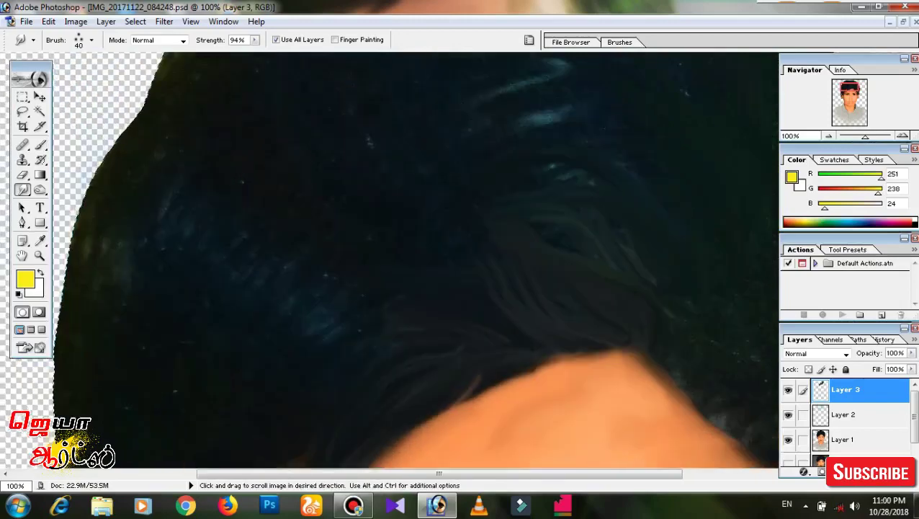
pyautogui.scroll(-3, 394, 273)
pyautogui.scroll(4, 264, 128)
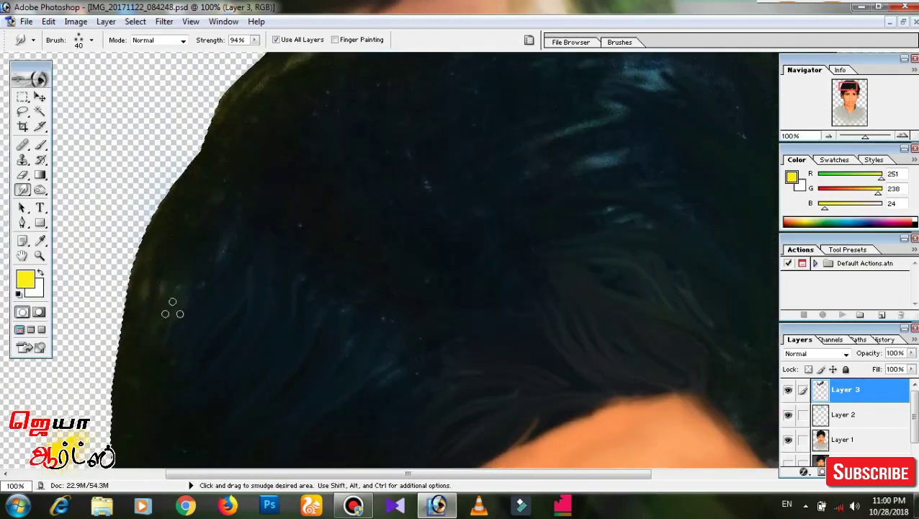
pyautogui.hscroll(3, 195, 202)
pyautogui.hscroll(3, 324, 252)
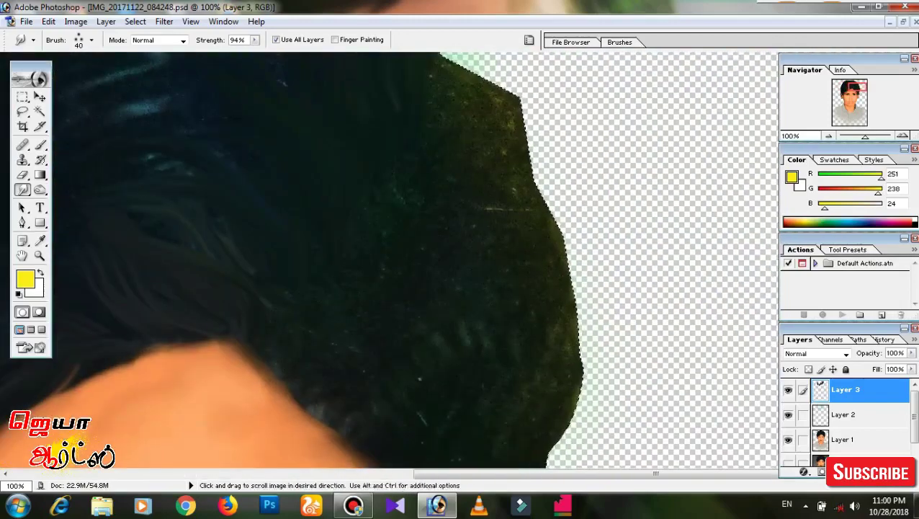
pyautogui.scroll(-2, 450, 295)
pyautogui.scroll(3, 449, 296)
pyautogui.hscroll(-3, 500, 268)
pyautogui.scroll(-2, 452, 330)
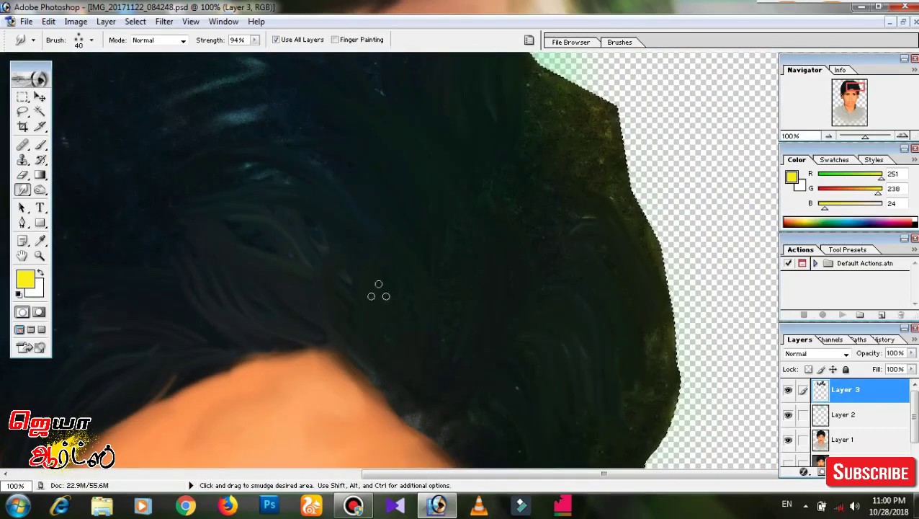
pyautogui.scroll(3, 438, 381)
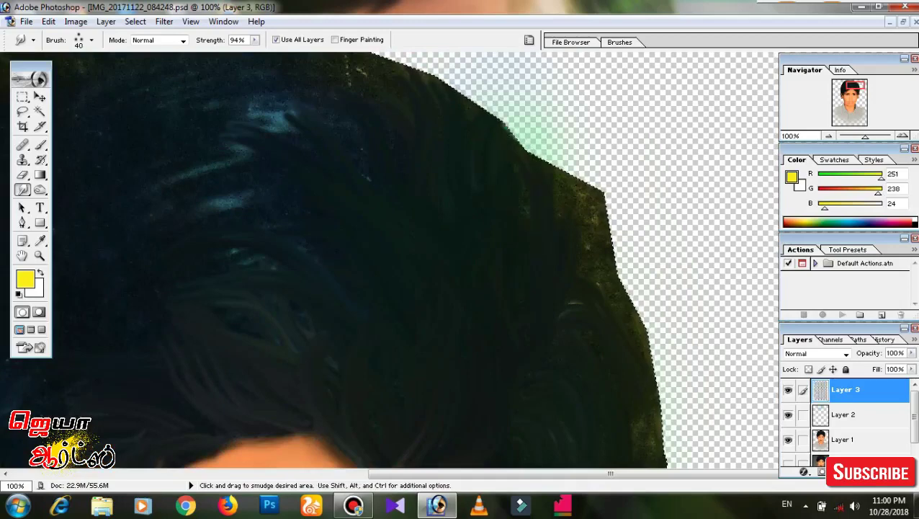
pyautogui.moveTo(590, 284); pyautogui.dragTo(558, 187)
# Smear the hair's highlight streaks into flowing strands.
pyautogui.scroll(-3, 505, 288)
pyautogui.scroll(-3, 476, 373)
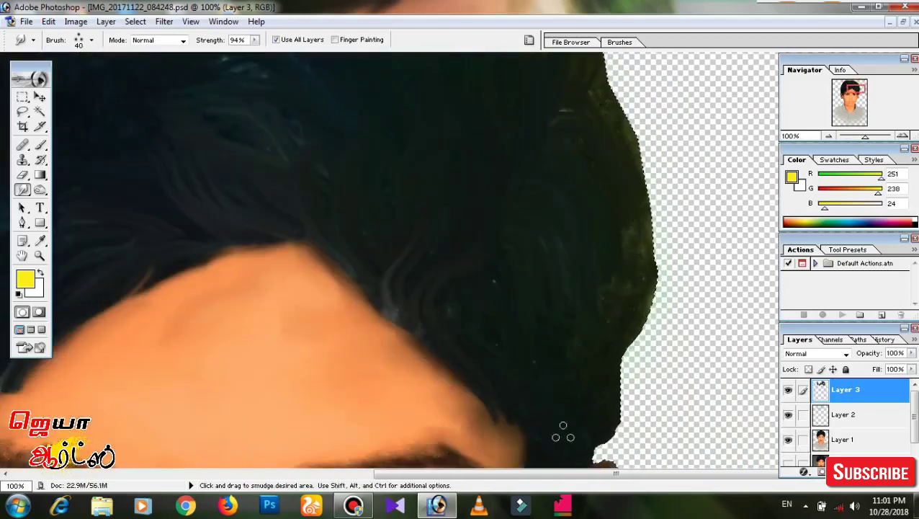
pyautogui.hscroll(2, 563, 430)
pyautogui.scroll(3, 472, 287)
pyautogui.scroll(2, 534, 394)
pyautogui.scroll(2, 579, 386)
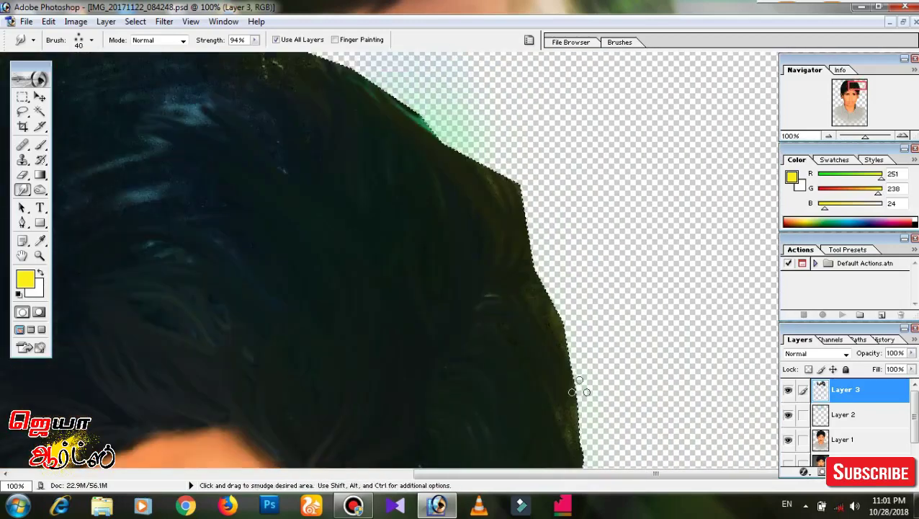
pyautogui.scroll(-5, 573, 324)
pyautogui.scroll(5, 558, 288)
pyautogui.hscroll(-5, 418, 303)
pyautogui.hscroll(3, 403, 274)
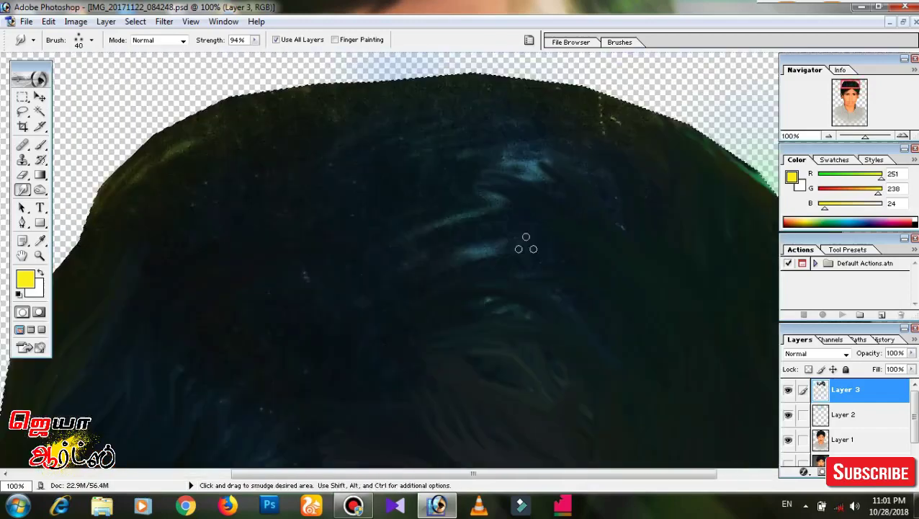
pyautogui.moveTo(525, 244)
pyautogui.mouseDown()
pyautogui.moveTo(440, 312)
pyautogui.moveTo(580, 305)
pyautogui.mouseUp()
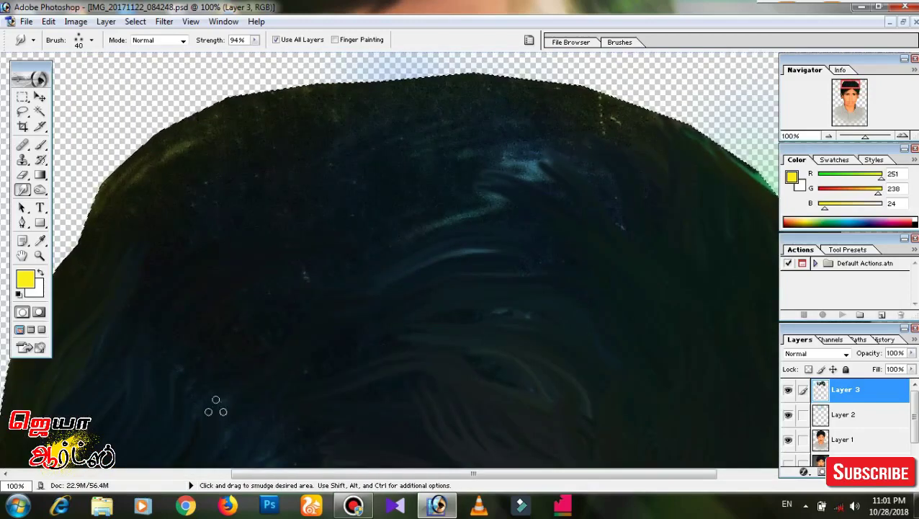
# At 66.7% zoom, smudge the rest of the hair's top outline into strands.
pyautogui.scroll(-3, 317, 281)
pyautogui.hscroll(-2, 317, 281)
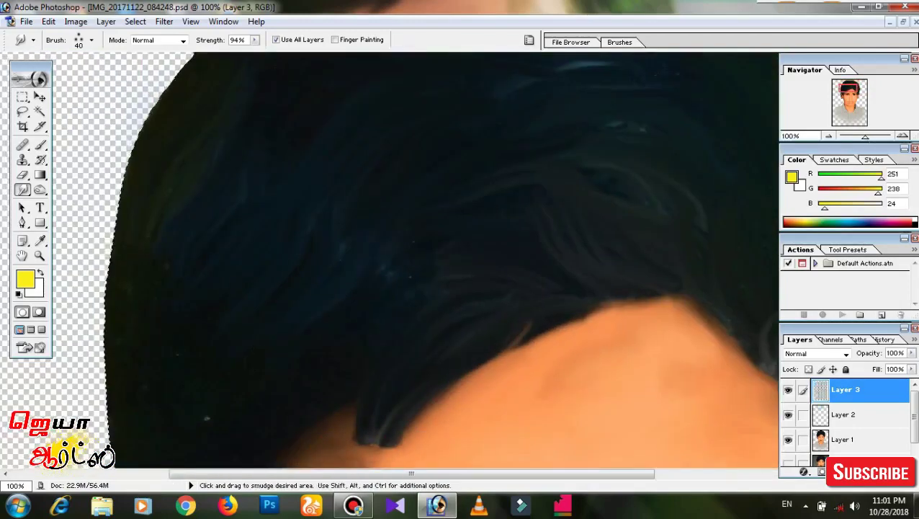
pyautogui.scroll(3, 404, 295)
pyautogui.hscroll(-1, 404, 295)
pyautogui.hscroll(2, 408, 250)
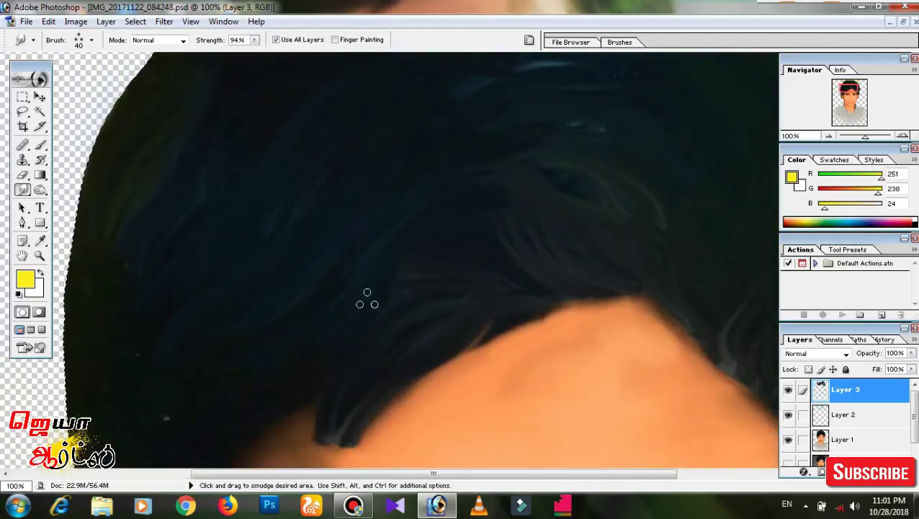
pyautogui.scroll(-3, 367, 299)
pyautogui.scroll(2, 433, 281)
pyautogui.scroll(2, 452, 266)
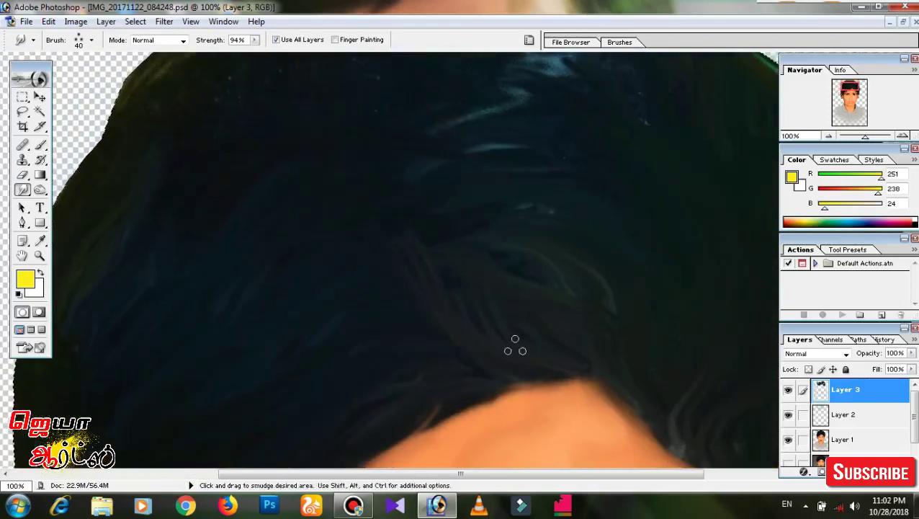
pyautogui.hotkey('ctrl', '-')
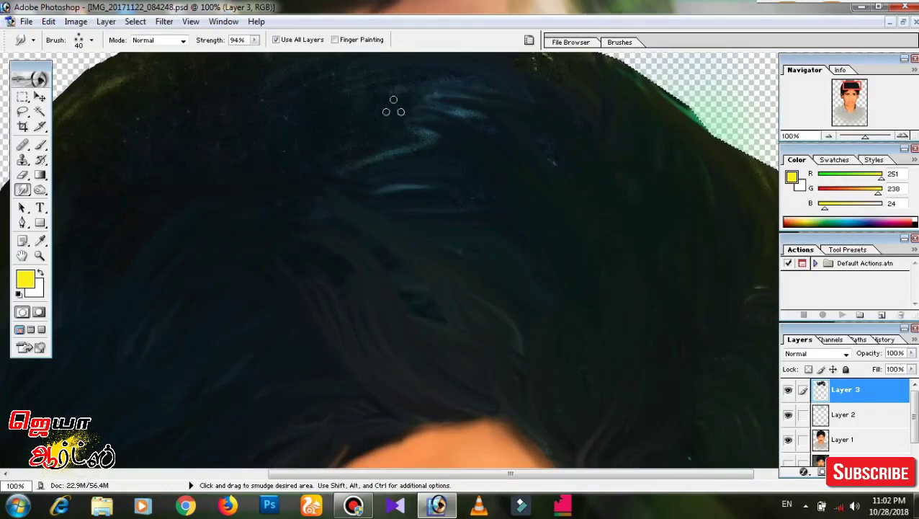
pyautogui.moveTo(393, 106); pyautogui.dragTo(564, 197)
pyautogui.moveTo(438, 148); pyautogui.dragTo(474, 112)
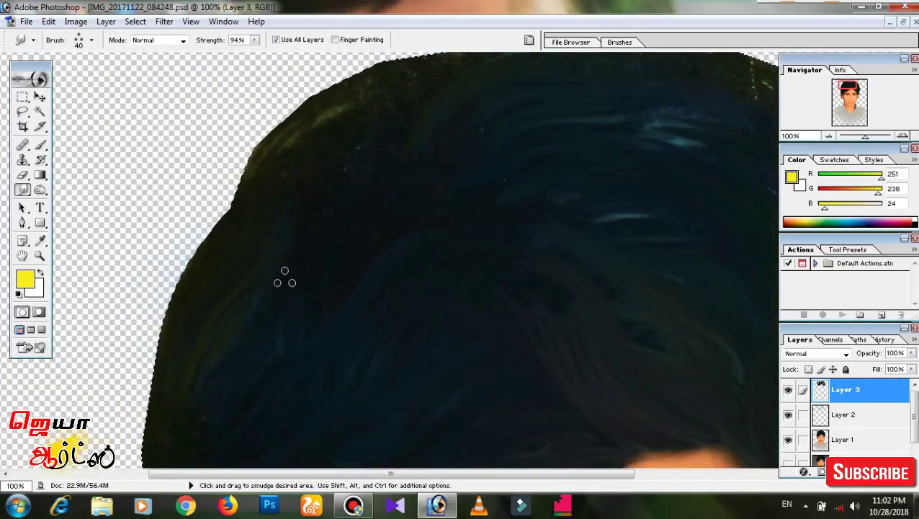
pyautogui.moveTo(284, 280); pyautogui.dragTo(290, 232)
pyautogui.moveTo(324, 184)
pyautogui.mouseDown()
pyautogui.moveTo(226, 189)
pyautogui.moveTo(334, 170)
pyautogui.mouseUp()
pyautogui.moveTo(472, 153); pyautogui.dragTo(393, 236)
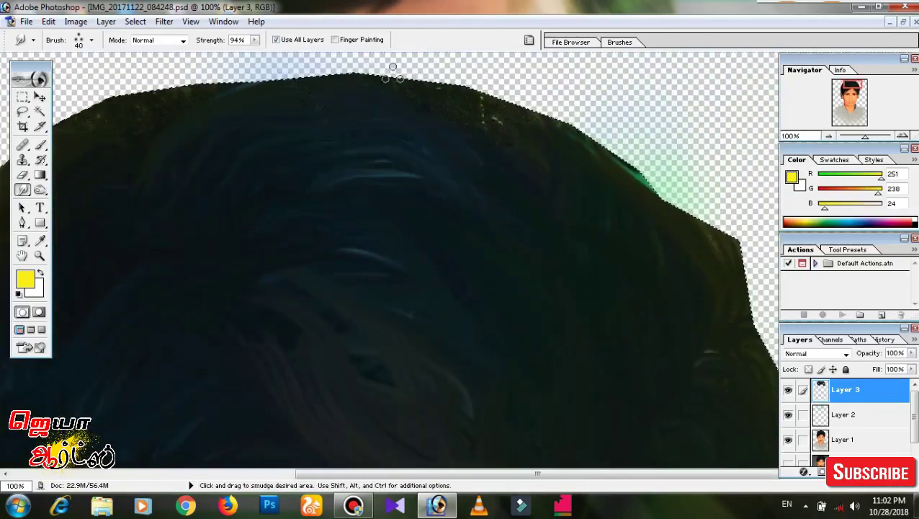
pyautogui.moveTo(324, 79)
pyautogui.mouseDown()
pyautogui.moveTo(455, 98)
pyautogui.moveTo(438, 173)
pyautogui.mouseUp()
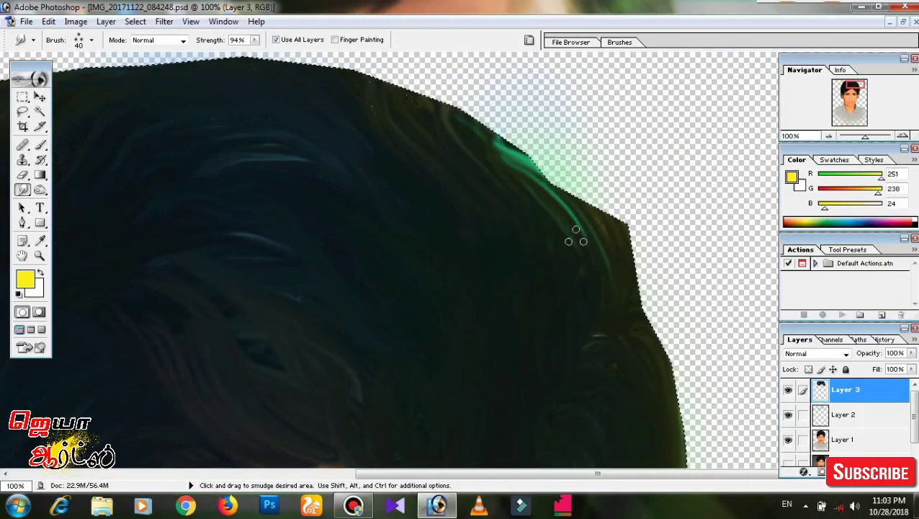
# Erase the green glow at the hair edge on Layer 2 with a 52%-opacity soft eraser.
pyautogui.click(23, 175)
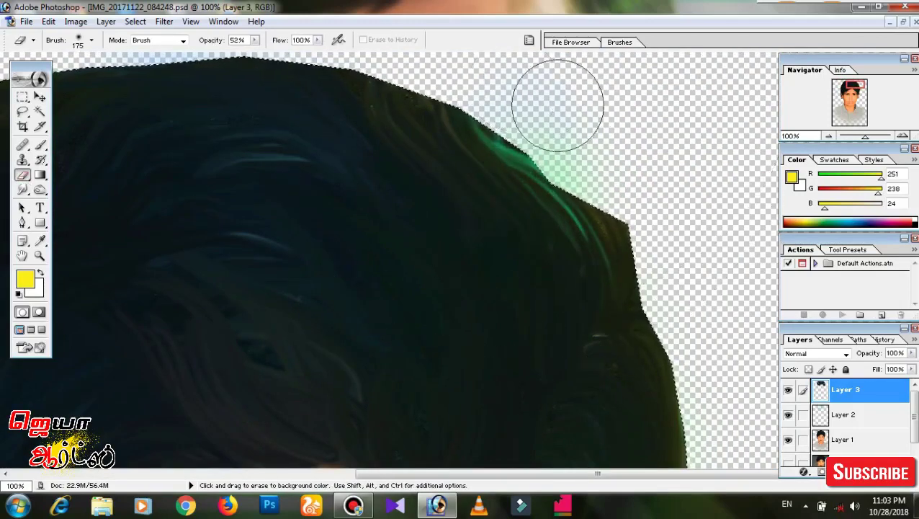
pyautogui.hotkey('alt', '[')
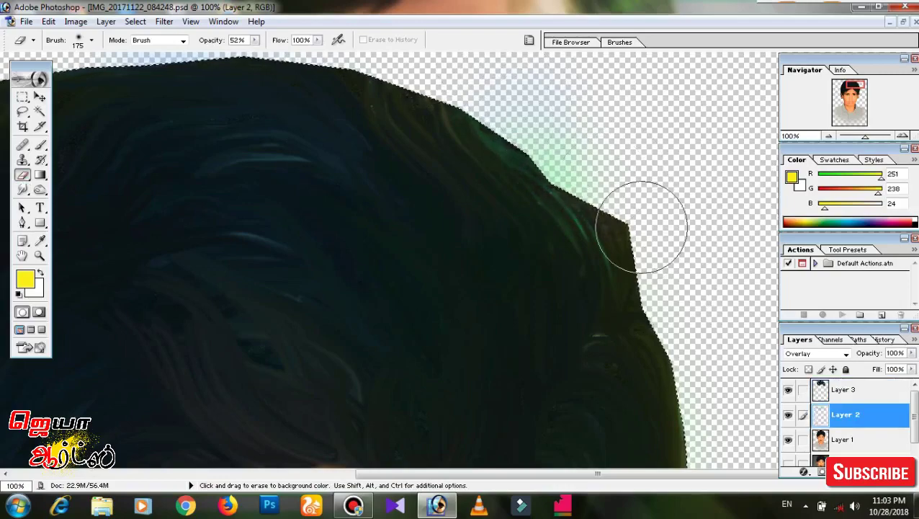
pyautogui.moveTo(216, 216); pyautogui.dragTo(620, 252)
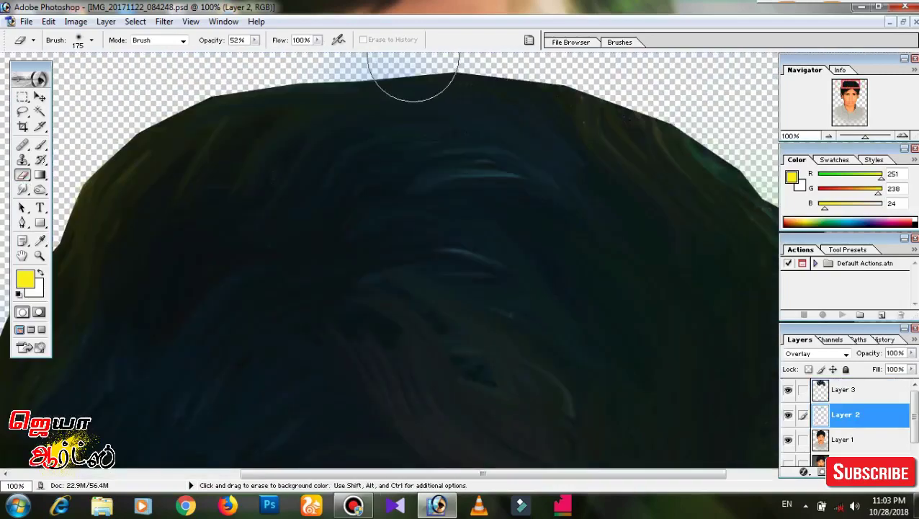
pyautogui.moveTo(411, 72)
pyautogui.mouseDown()
pyautogui.moveTo(264, 317)
pyautogui.moveTo(58, 332)
pyautogui.mouseUp()
pyautogui.moveTo(504, 217); pyautogui.dragTo(252, 360)
# Smudge the hair outline on Layer 3 around the top of the head and forehead.
pyautogui.hotkey('alt', '[')
pyautogui.press('r')
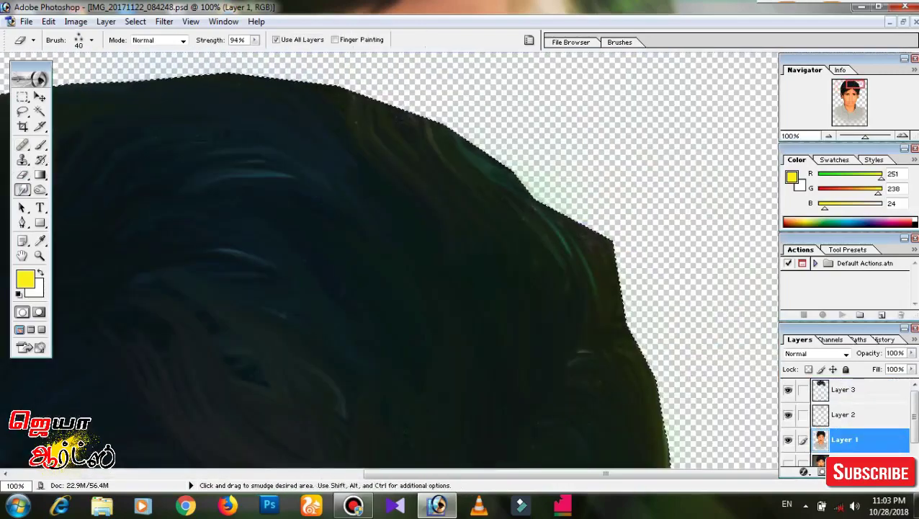
pyautogui.hotkey('alt', ']')
pyautogui.hotkey('alt', ']')
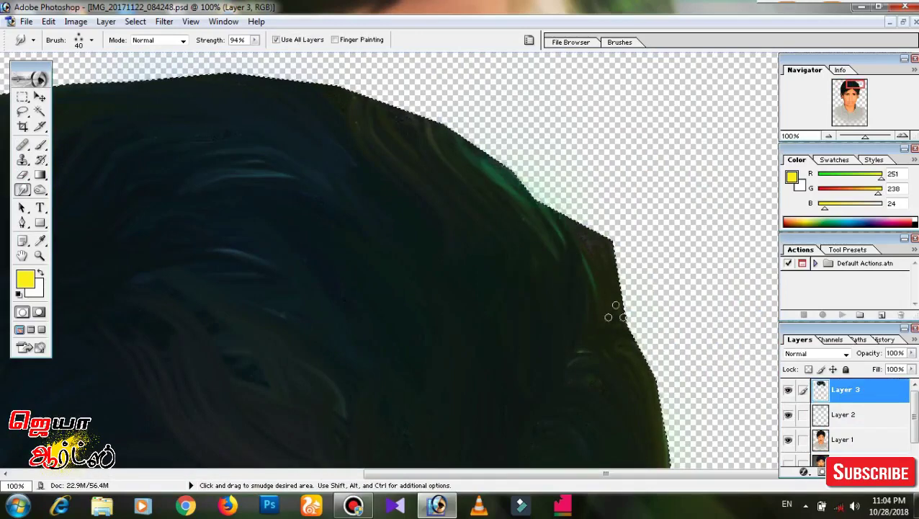
pyautogui.moveTo(616, 308); pyautogui.dragTo(362, 193)
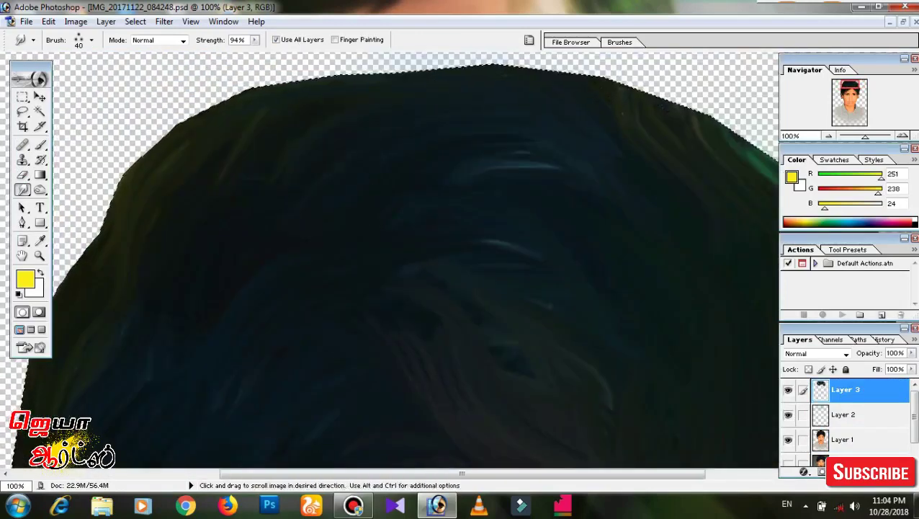
pyautogui.moveTo(360, 288); pyautogui.dragTo(468, 230)
pyautogui.moveTo(351, 142); pyautogui.dragTo(353, 15)
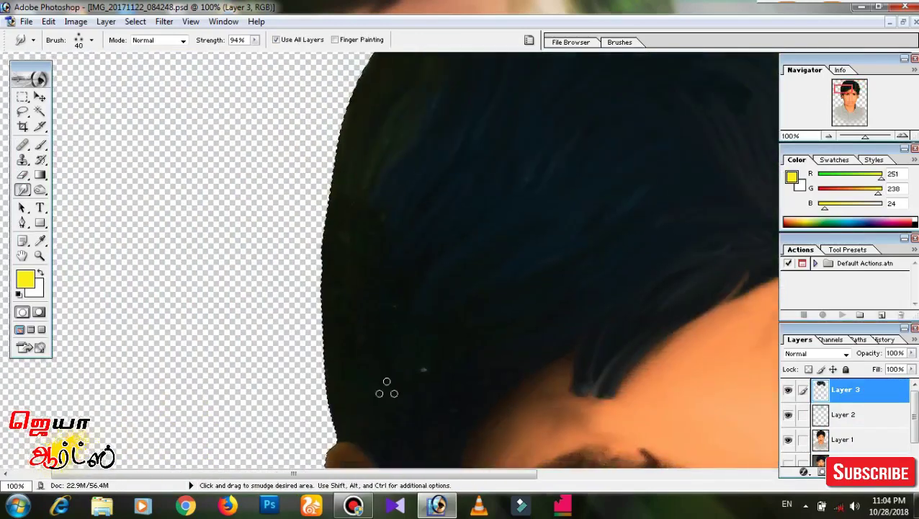
pyautogui.moveTo(383, 385); pyautogui.dragTo(375, 294)
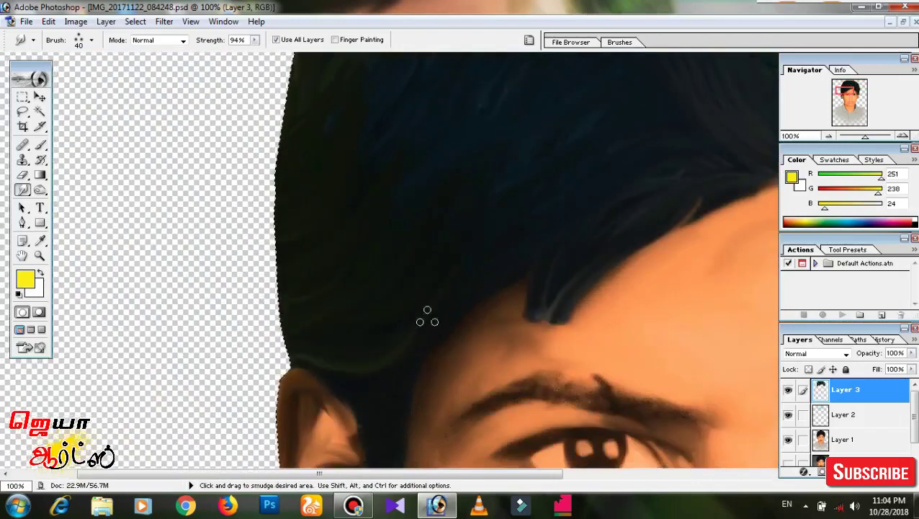
pyautogui.moveTo(386, 457)
pyautogui.mouseDown()
pyautogui.moveTo(433, 324)
pyautogui.moveTo(439, 432)
pyautogui.mouseUp()
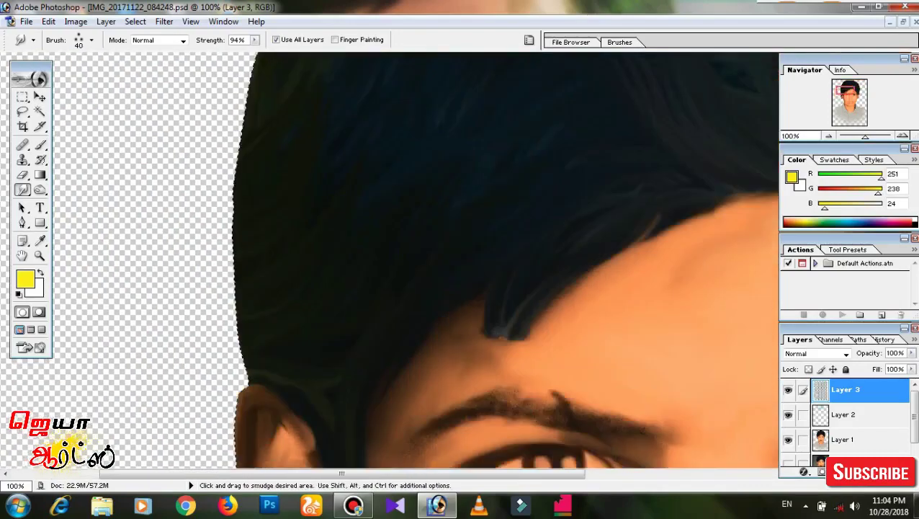
# Smudge the hair's top and right edge down beside the ear.
pyautogui.moveTo(338, 166); pyautogui.dragTo(335, 267)
pyautogui.moveTo(526, 216); pyautogui.dragTo(517, 344)
pyautogui.moveTo(562, 258)
pyautogui.mouseDown()
pyautogui.moveTo(431, 160)
pyautogui.moveTo(425, 184)
pyautogui.moveTo(489, 130)
pyautogui.mouseUp()
pyautogui.moveTo(490, 289); pyautogui.dragTo(555, 226)
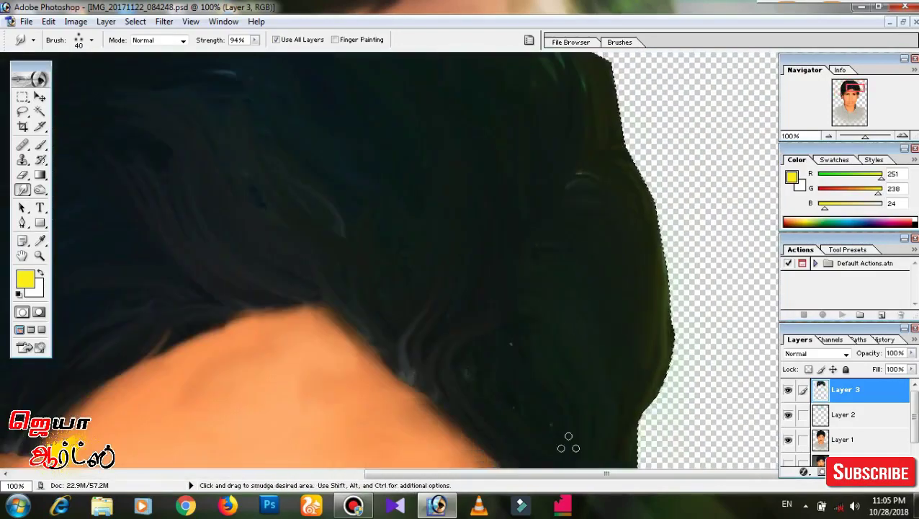
pyautogui.moveTo(439, 366); pyautogui.dragTo(482, 297)
pyautogui.moveTo(433, 276); pyautogui.dragTo(490, 298)
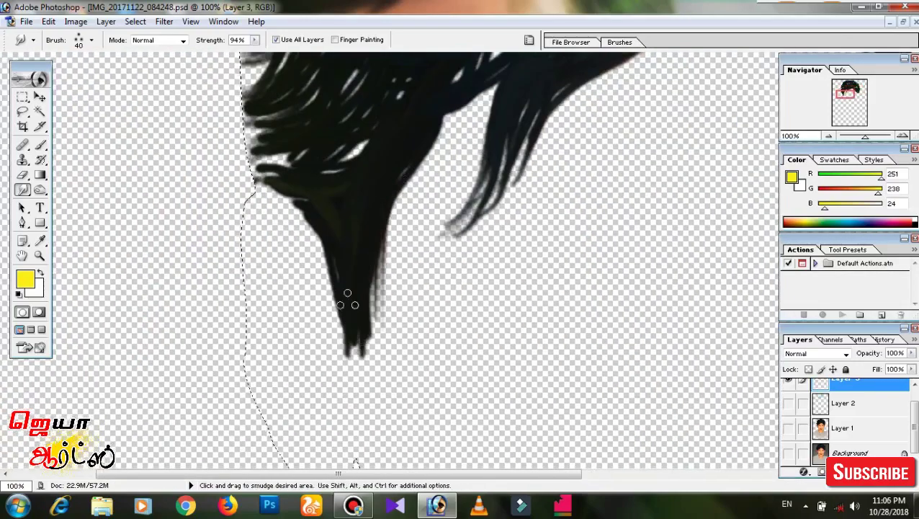
# Smudge the hanging lower hair strands at 71% strength on both sides.
pyautogui.moveTo(351, 322)
pyautogui.mouseDown()
pyautogui.moveTo(355, 461)
pyautogui.moveTo(348, 308)
pyautogui.mouseUp()
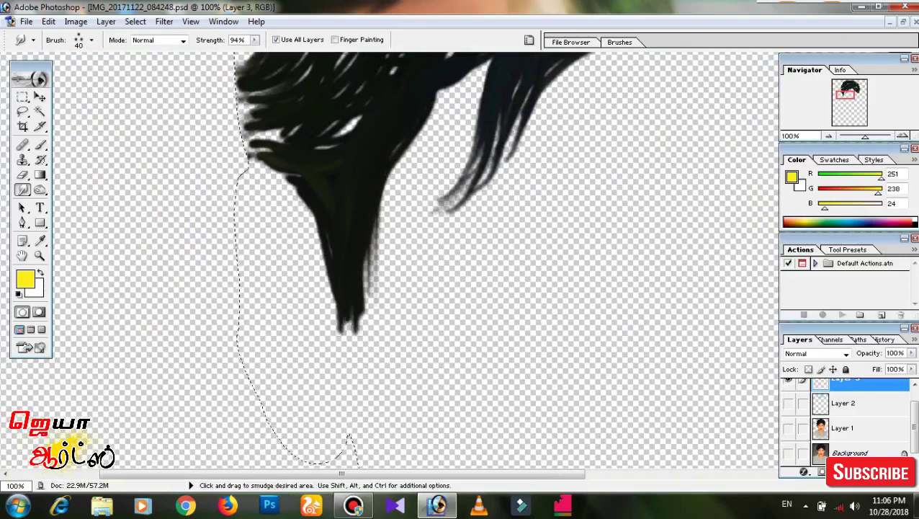
pyautogui.moveTo(435, 83); pyautogui.dragTo(334, 144)
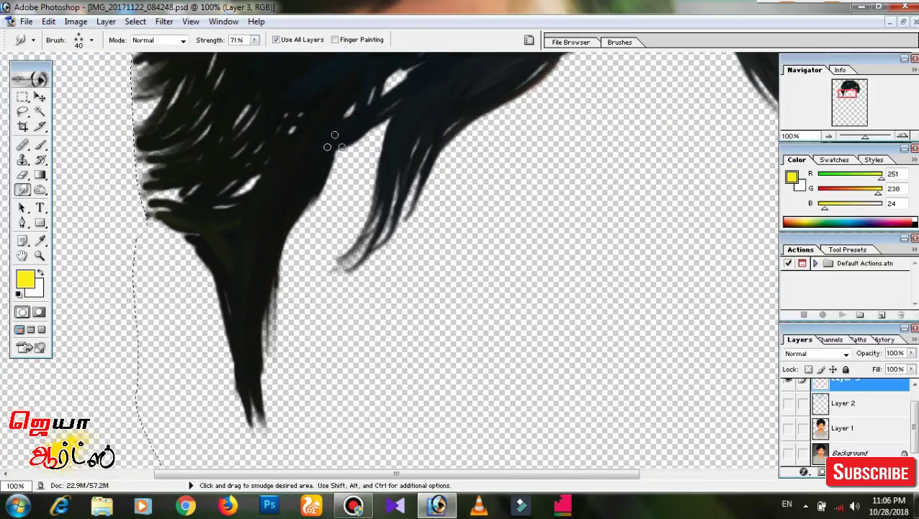
pyautogui.moveTo(586, 81)
pyautogui.mouseDown()
pyautogui.moveTo(453, 139)
pyautogui.moveTo(319, 215)
pyautogui.mouseUp()
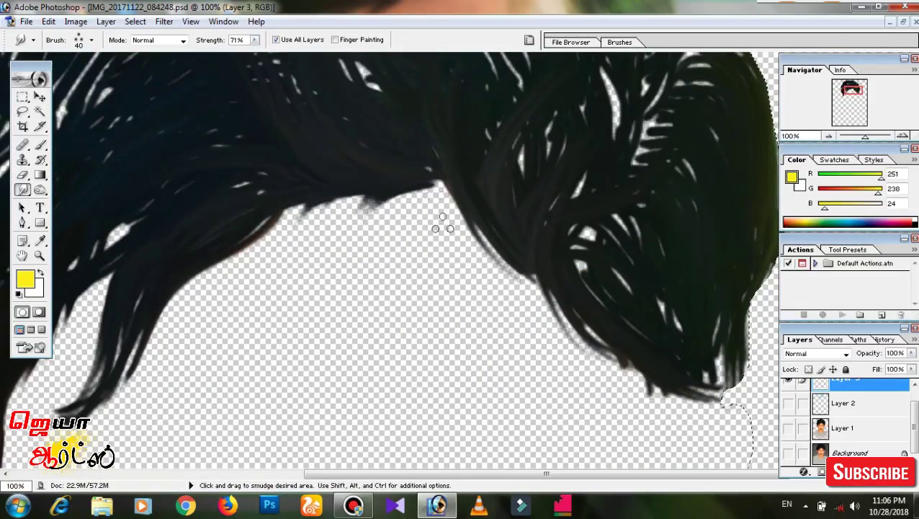
pyautogui.moveTo(442, 223)
pyautogui.mouseDown()
pyautogui.moveTo(578, 337)
pyautogui.moveTo(511, 287)
pyautogui.mouseUp()
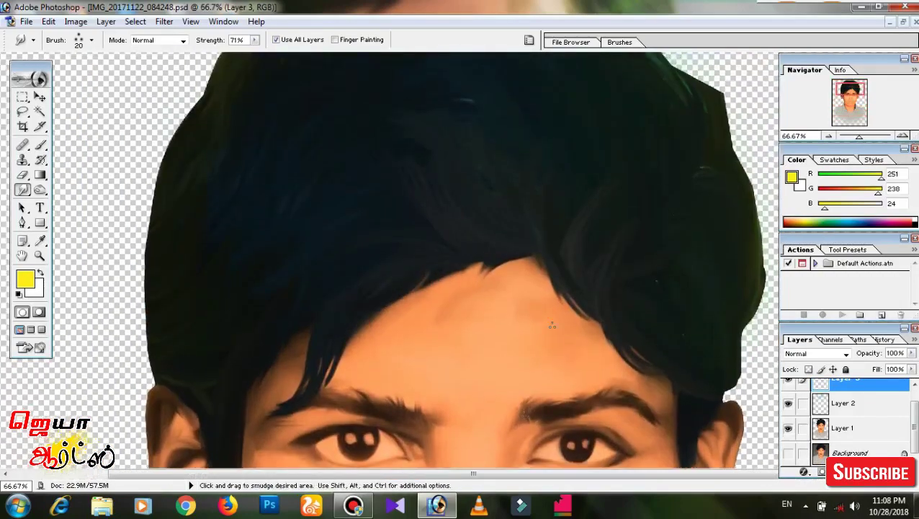
pyautogui.moveTo(288, 412); pyautogui.dragTo(288, 268)
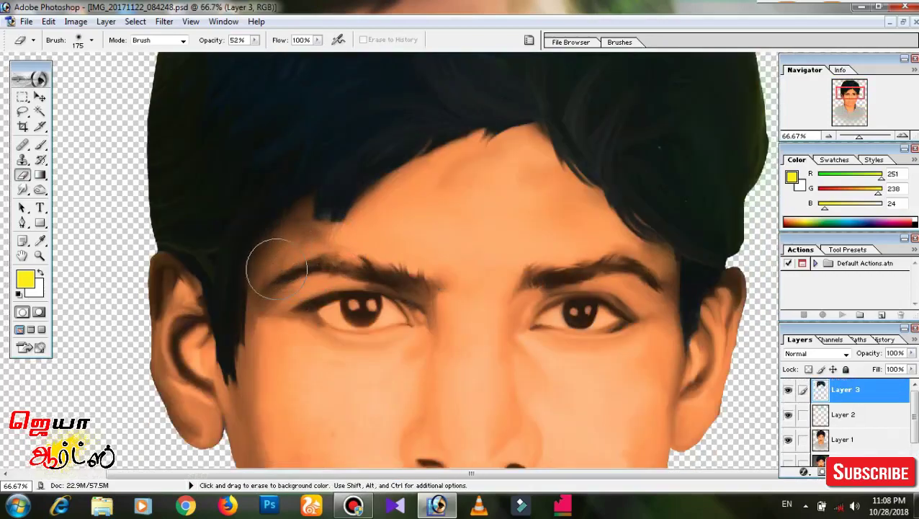
# Hide Layers 1 and 2 and smear the hairline into wisps blending into the skin.
pyautogui.keyDown('alt'); pyautogui.click(787, 389); pyautogui.keyUp('alt')
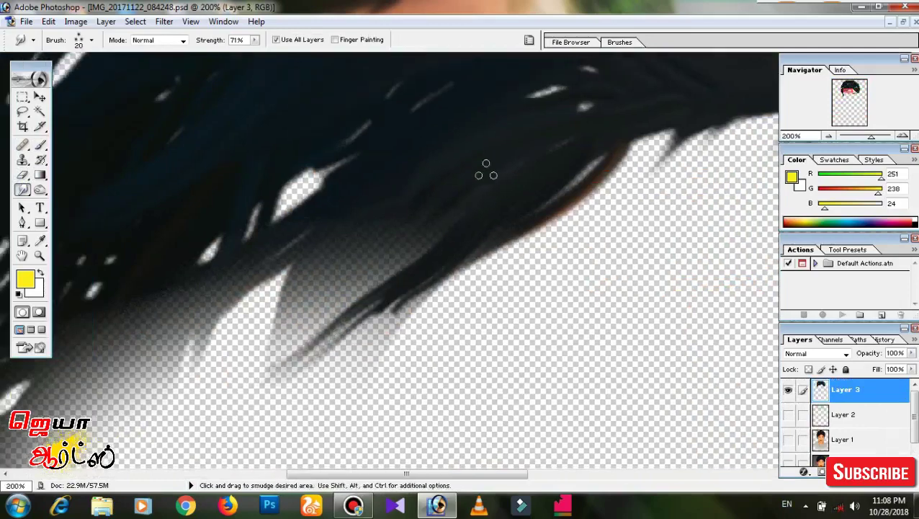
pyautogui.moveTo(398, 214); pyautogui.dragTo(470, 142)
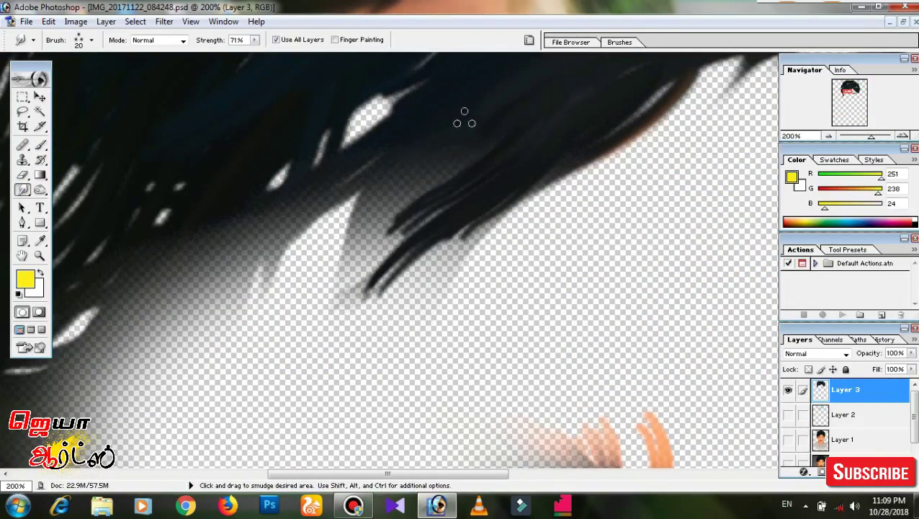
pyautogui.moveTo(391, 159); pyautogui.dragTo(317, 295)
pyautogui.moveTo(625, 94)
pyautogui.mouseDown()
pyautogui.moveTo(381, 228)
pyautogui.moveTo(342, 267)
pyautogui.mouseUp()
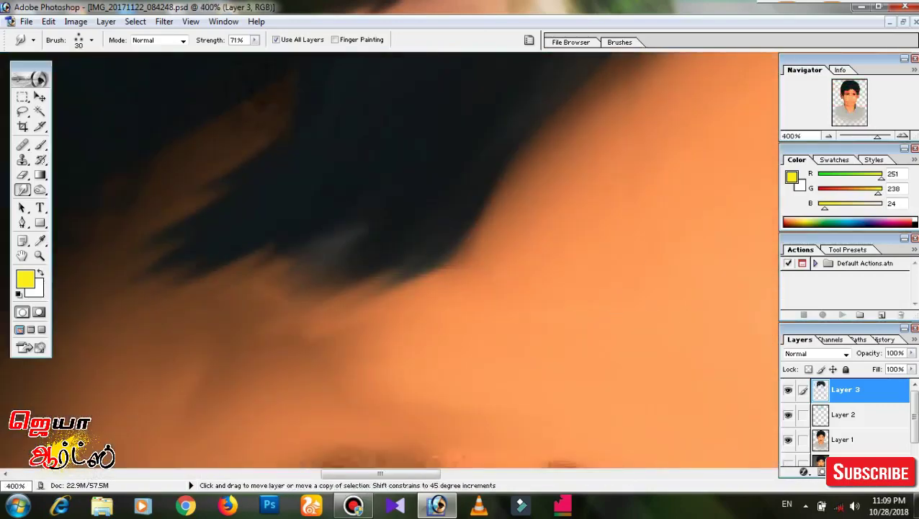
pyautogui.moveTo(288, 292); pyautogui.dragTo(439, 267)
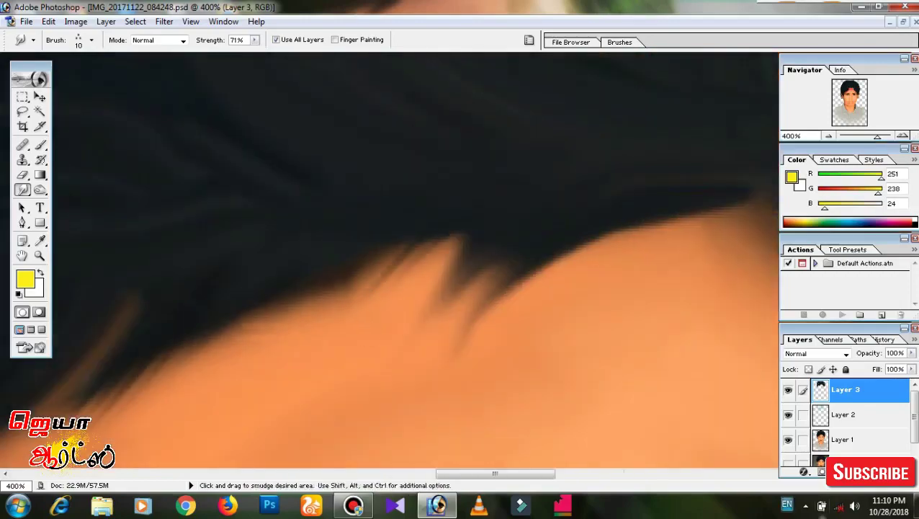
# Zoom in on the hair's right edge and smudge new strands out from it.
pyautogui.hotkey('ctrl', '0')
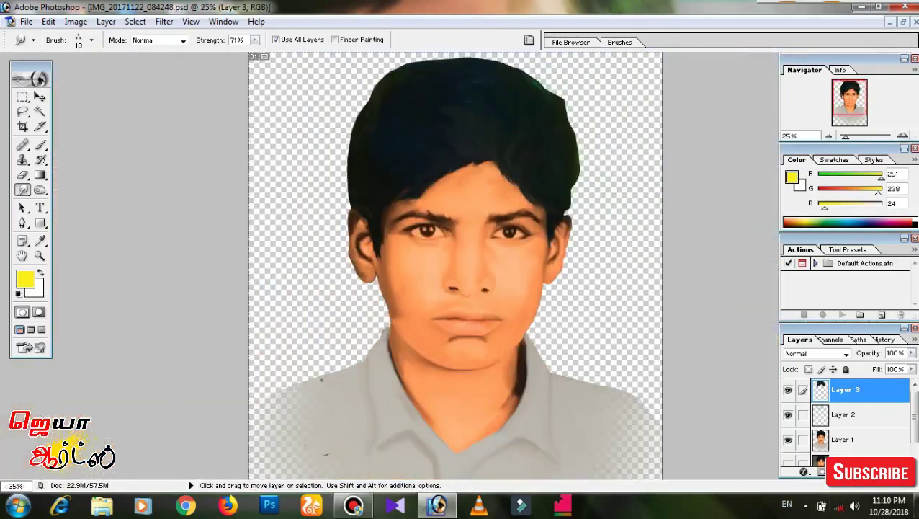
pyautogui.scroll(3, 500, 216)
pyautogui.scroll(1, 501, 216)
pyautogui.scroll(1, 501, 216)
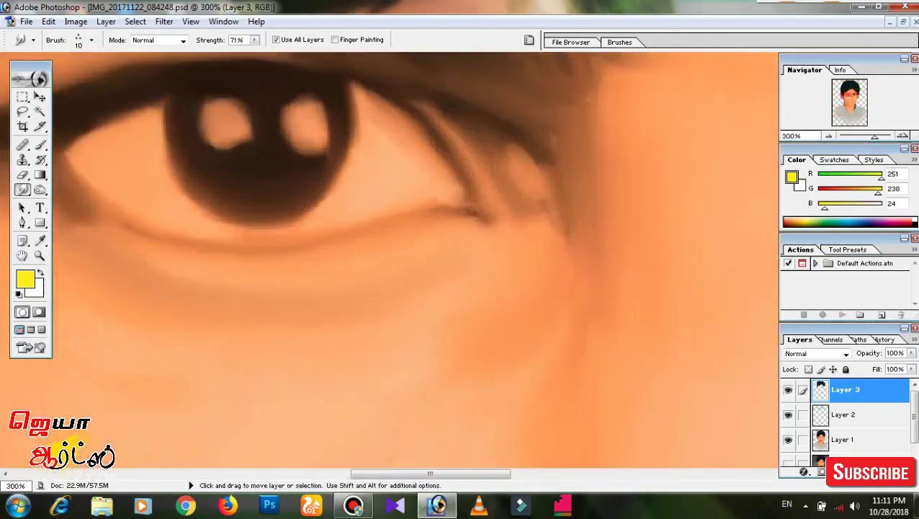
pyautogui.scroll(1, 500, 216)
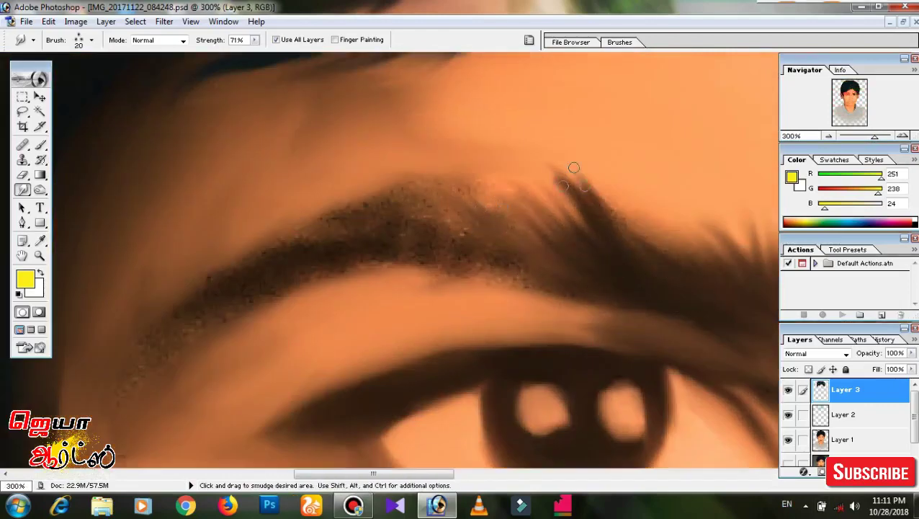
pyautogui.hscroll(-2, 533, 240)
pyautogui.hscroll(-2, 432, 274)
pyautogui.scroll(1, 289, 358)
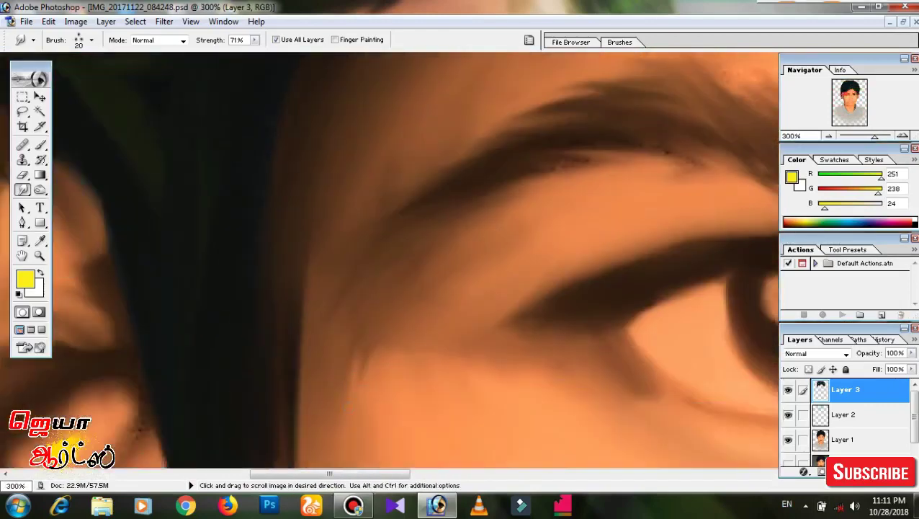
pyautogui.hscroll(2, 361, 303)
pyautogui.hscroll(2, 461, 263)
pyautogui.scroll(-3, 421, 205)
pyautogui.hscroll(5, 421, 205)
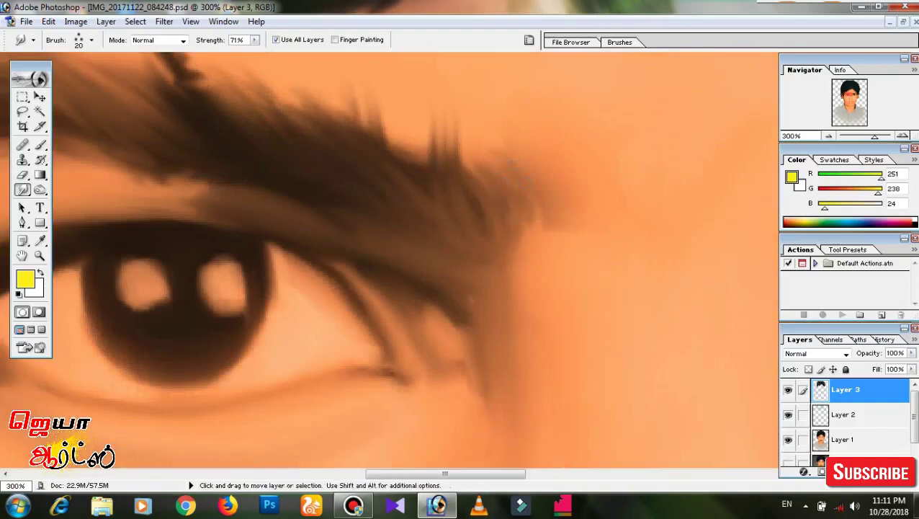
pyautogui.hotkey('ctrl', '-')
pyautogui.hotkey('ctrl', '-')
pyautogui.hotkey('ctrl', '-')
pyautogui.hotkey('ctrl', '-')
pyautogui.hotkey('ctrl', '+')
pyautogui.hotkey('ctrl', '+')
pyautogui.hotkey('ctrl', '+')
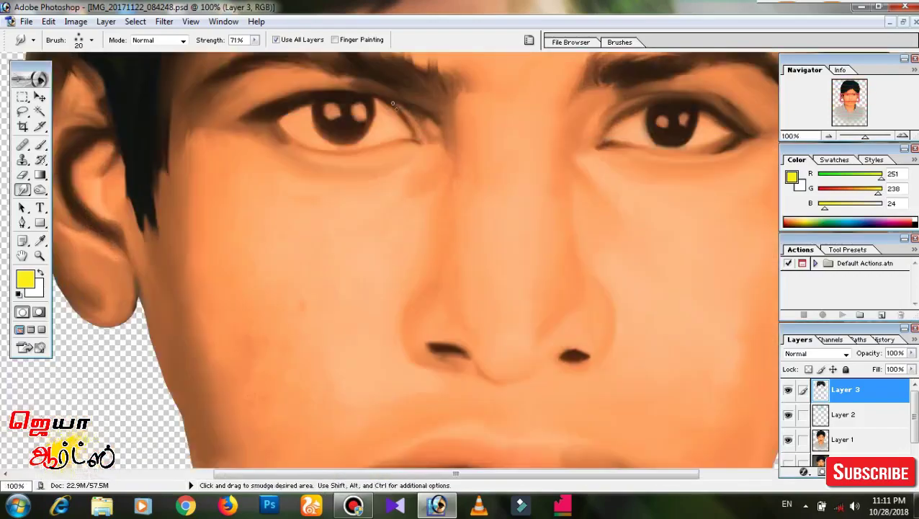
pyautogui.hotkey('ctrl', '+')
pyautogui.scroll(5, 362, 79)
pyautogui.hscroll(3, 362, 79)
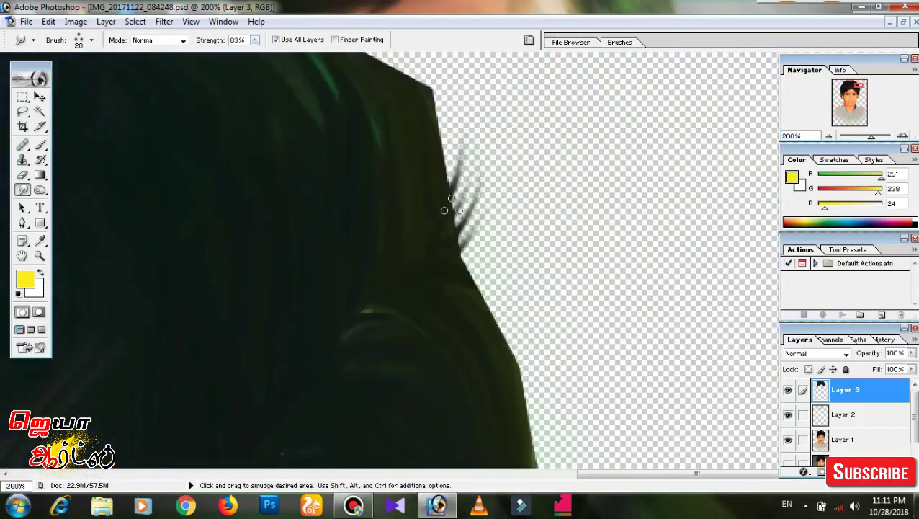
pyautogui.moveTo(451, 205); pyautogui.dragTo(461, 238)
# Smudge the top hair outline into soft, wispy strands.
pyautogui.scroll(3, 461, 238)
pyautogui.scroll(1, 440, 234)
pyautogui.hscroll(-1, 439, 234)
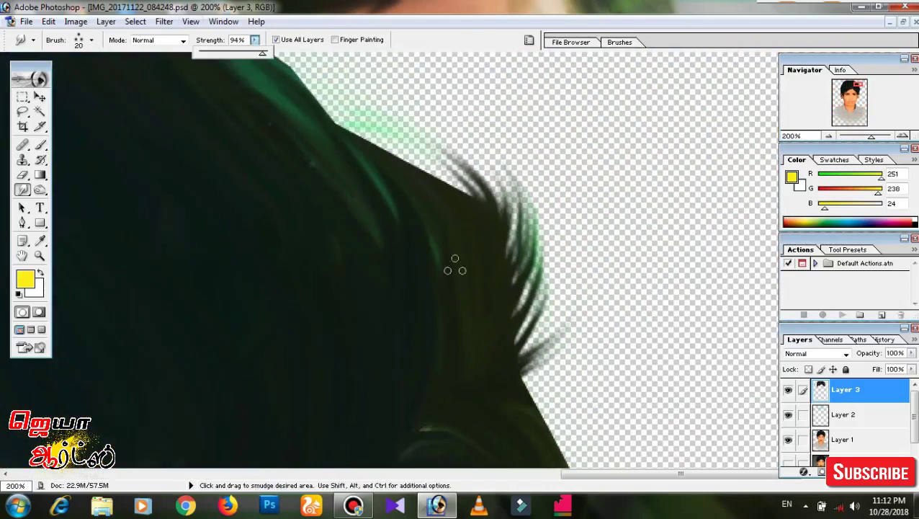
pyautogui.hscroll(-2, 455, 265)
pyautogui.scroll(-2, 560, 377)
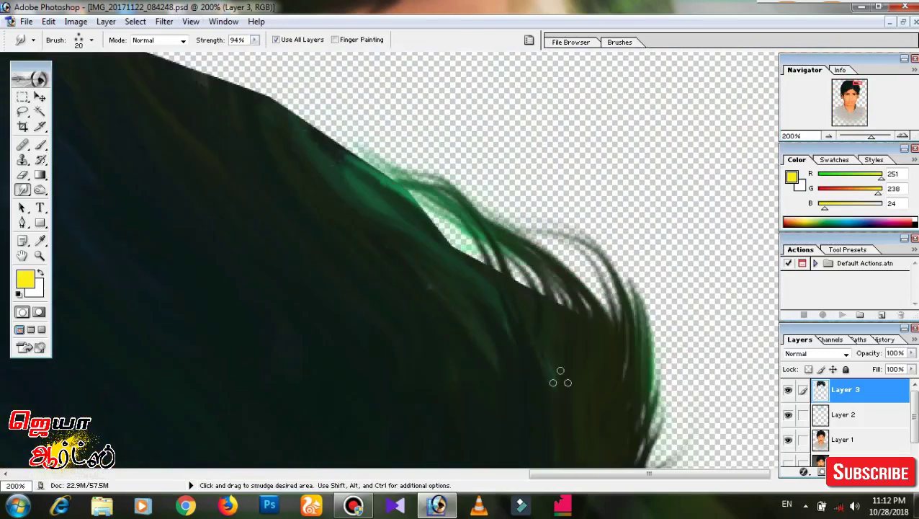
pyautogui.scroll(-2, 560, 376)
pyautogui.scroll(2, 312, 154)
pyautogui.hscroll(-4, 509, 260)
pyautogui.moveTo(508, 260); pyautogui.dragTo(269, 104)
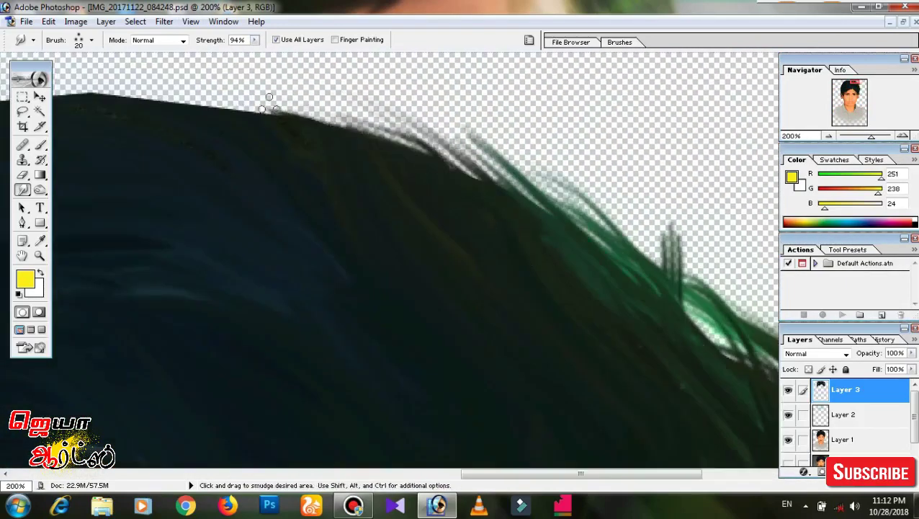
pyautogui.hscroll(-3, 268, 105)
pyautogui.moveTo(595, 123)
pyautogui.mouseDown()
pyautogui.moveTo(380, 103)
pyautogui.moveTo(187, 216)
pyautogui.mouseUp()
# Work across the sides of the head, dragging along the right hair edge.
pyautogui.hscroll(-3, 232, 140)
pyautogui.hscroll(-2, 401, 130)
pyautogui.scroll(2, 317, 155)
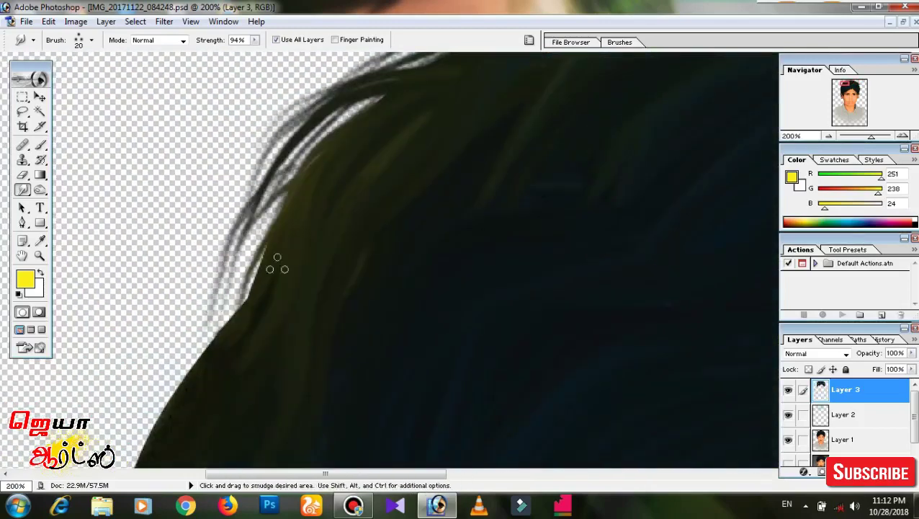
pyautogui.hscroll(-2, 266, 261)
pyautogui.hscroll(-3, 276, 375)
pyautogui.hscroll(-2, 276, 375)
pyautogui.scroll(-2, 340, 395)
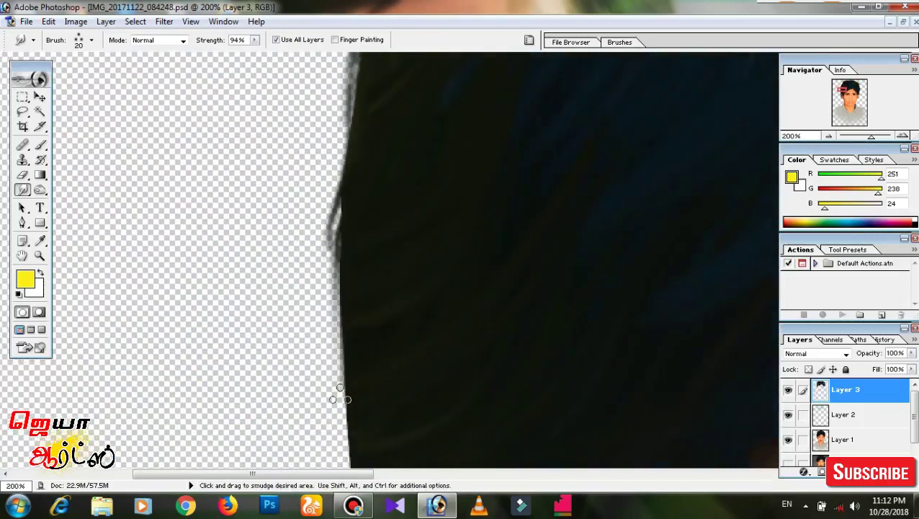
pyautogui.scroll(-2, 319, 311)
pyautogui.scroll(-2, 319, 311)
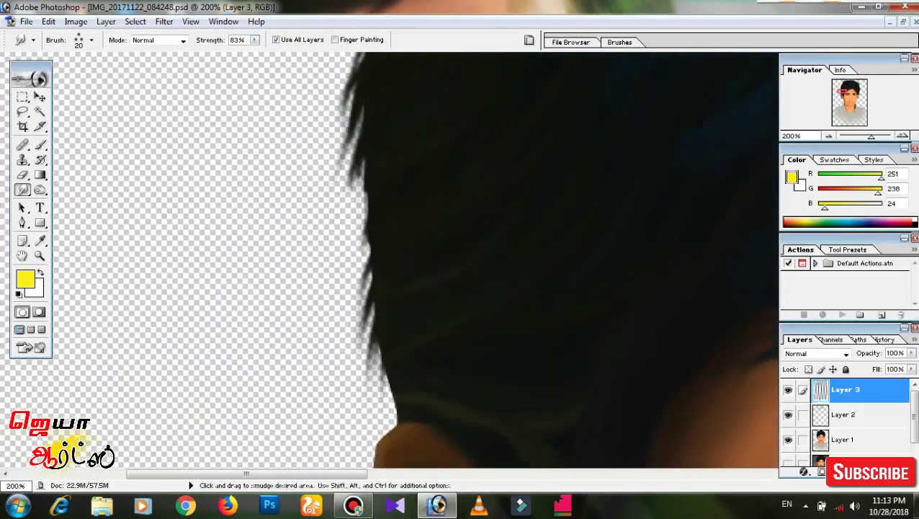
pyautogui.scroll(2, 425, 254)
pyautogui.scroll(2, 411, 194)
pyautogui.scroll(2, 372, 317)
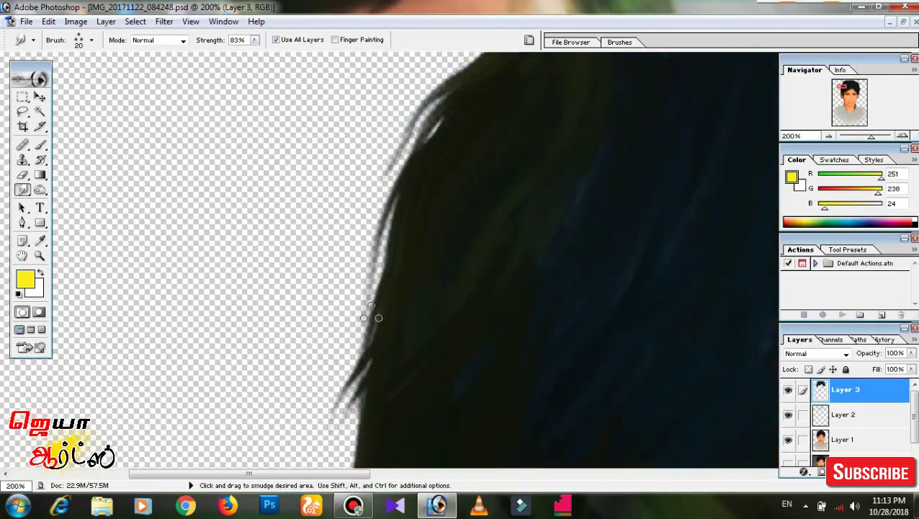
pyautogui.hscroll(3, 530, 155)
pyautogui.hscroll(3, 327, 113)
pyautogui.hscroll(3, 360, 129)
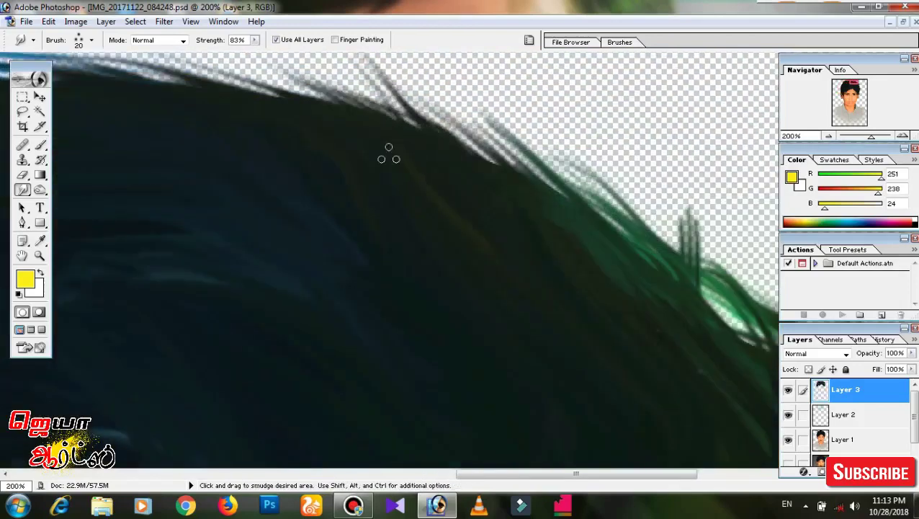
pyautogui.hscroll(3, 390, 149)
pyautogui.moveTo(435, 317); pyautogui.dragTo(328, 237)
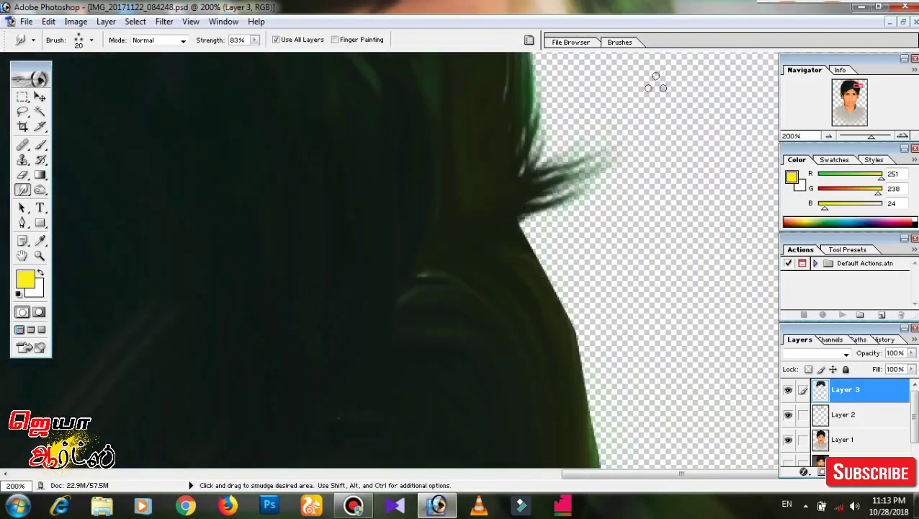
pyautogui.moveTo(652, 82); pyautogui.dragTo(598, 87)
pyautogui.scroll(-3, 462, 195)
pyautogui.scroll(-3, 462, 194)
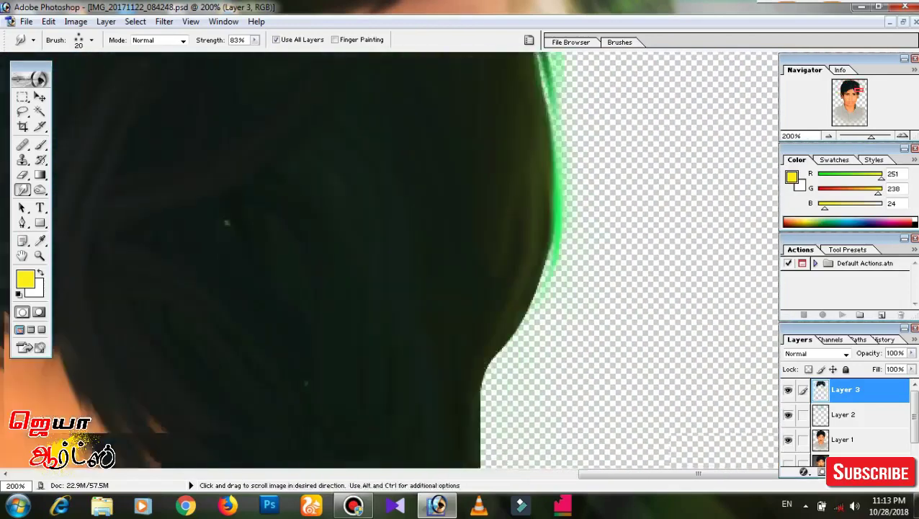
pyautogui.scroll(-3, 549, 152)
pyautogui.scroll(-3, 379, 72)
pyautogui.scroll(-3, 468, 356)
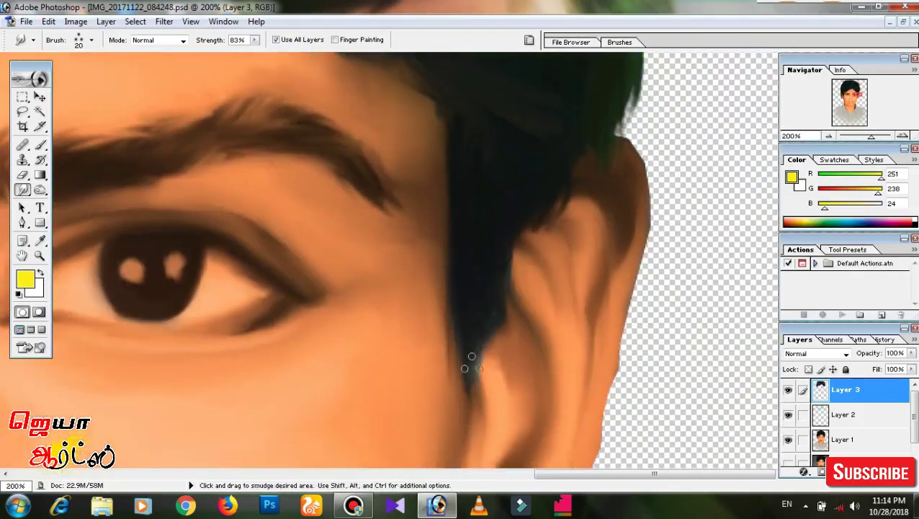
pyautogui.scroll(5, 581, 285)
pyautogui.scroll(3, 569, 302)
pyautogui.scroll(-3, 571, 237)
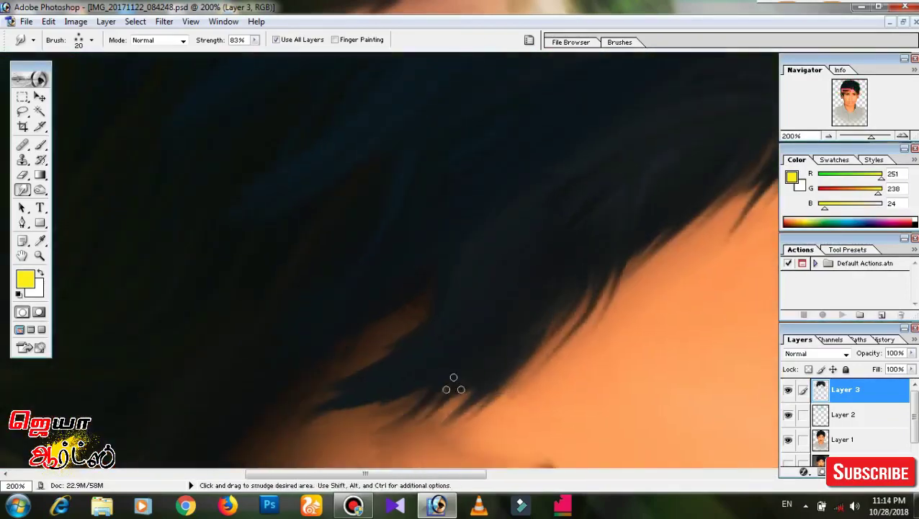
pyautogui.scroll(-3, 451, 385)
pyautogui.hscroll(-3, 452, 386)
pyautogui.scroll(2, 469, 162)
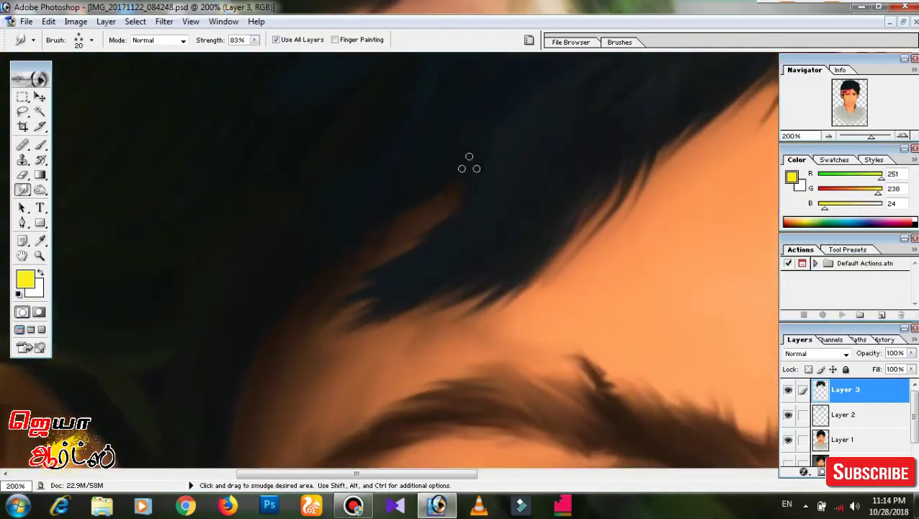
pyautogui.scroll(-2, 384, 282)
pyautogui.scroll(3, 384, 282)
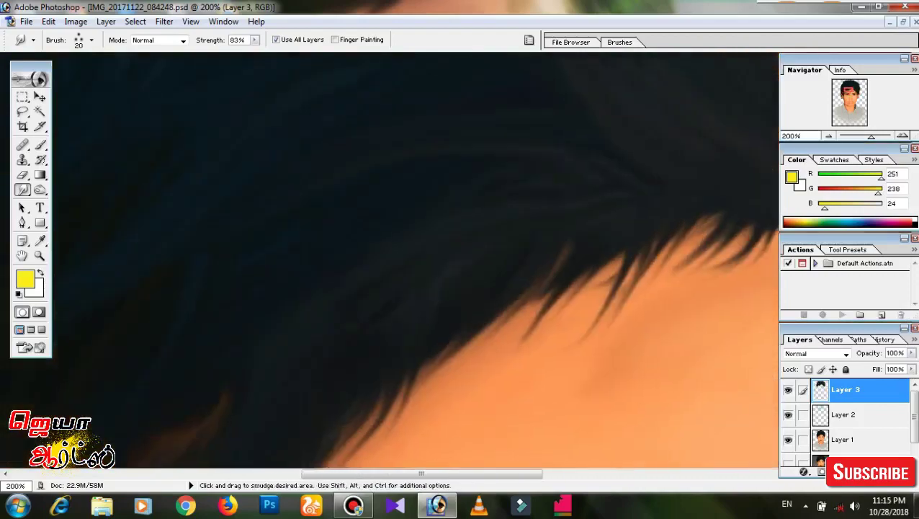
pyautogui.scroll(2, 225, 123)
# Load the portrait layer's transparency as a selection and add a new empty tint layer.
pyautogui.hotkey('ctrl', '-')
pyautogui.hotkey('ctrl', '-')
pyautogui.hotkey('ctrl', '-')
pyautogui.hotkey('ctrl', '+')
pyautogui.hotkey('ctrl', '+')
pyautogui.hotkey('ctrl', '+')
pyautogui.rightClick(850, 413)
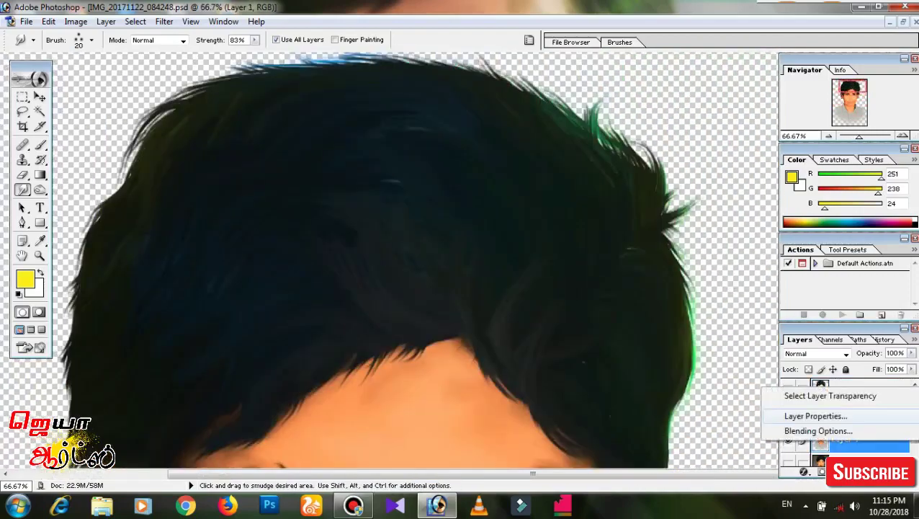
pyautogui.click(842, 439)
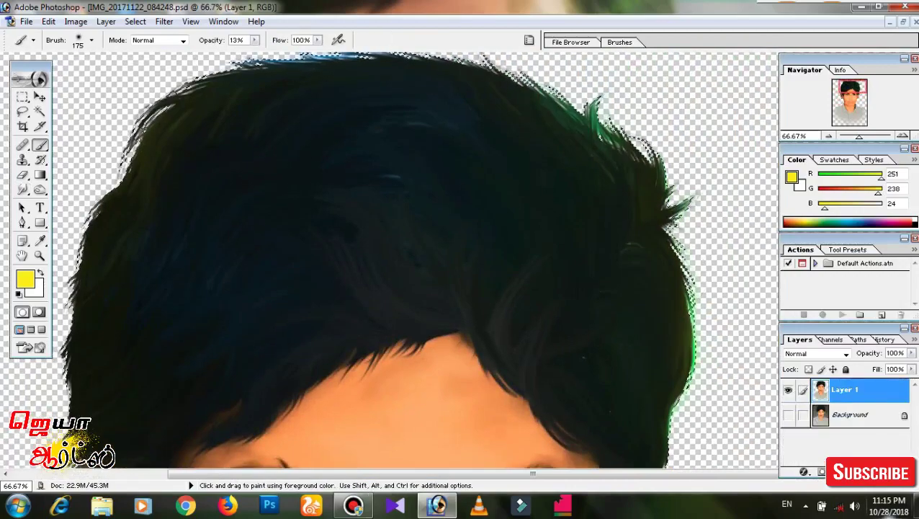
pyautogui.press('b')
pyautogui.hotkey('ctrl', 'shift', 'alt', 'n')
# Set the new layer's blend mode to Overlay and choose a yellow painting colour.
pyautogui.scroll(-5, 144, 327)
pyautogui.scroll(-3, 144, 328)
pyautogui.scroll(-2, 160, 393)
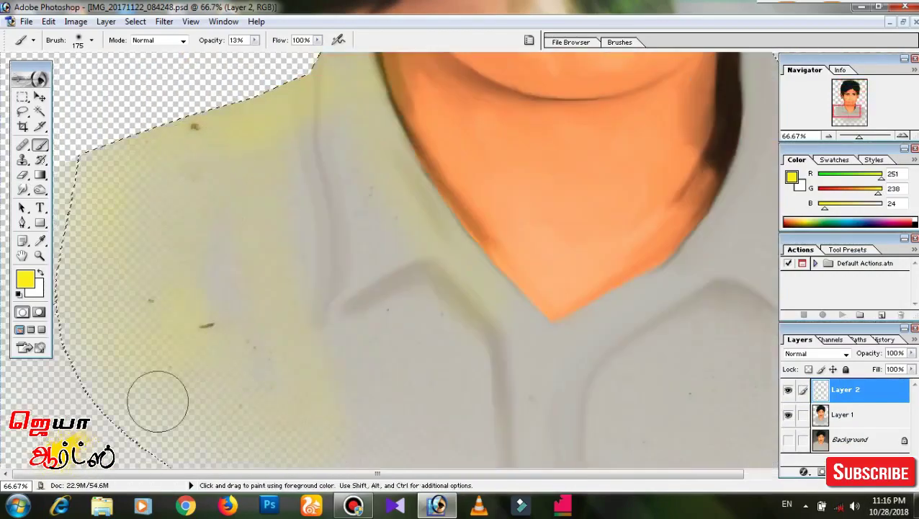
pyautogui.scroll(4, 160, 394)
pyautogui.click(816, 352)
pyautogui.click(796, 237)
pyautogui.scroll(8, 159, 321)
pyautogui.scroll(-5, 159, 320)
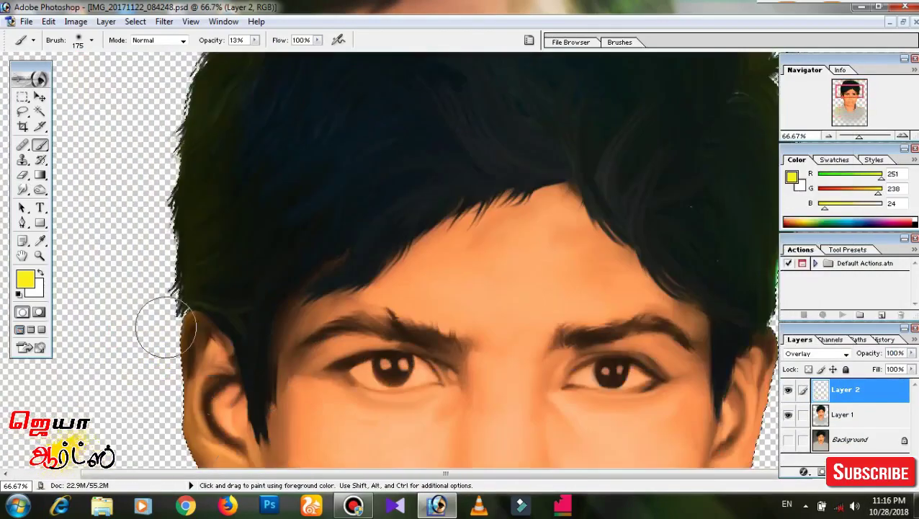
pyautogui.scroll(-5, 87, 286)
pyautogui.scroll(5, 86, 286)
pyautogui.click(24, 278)
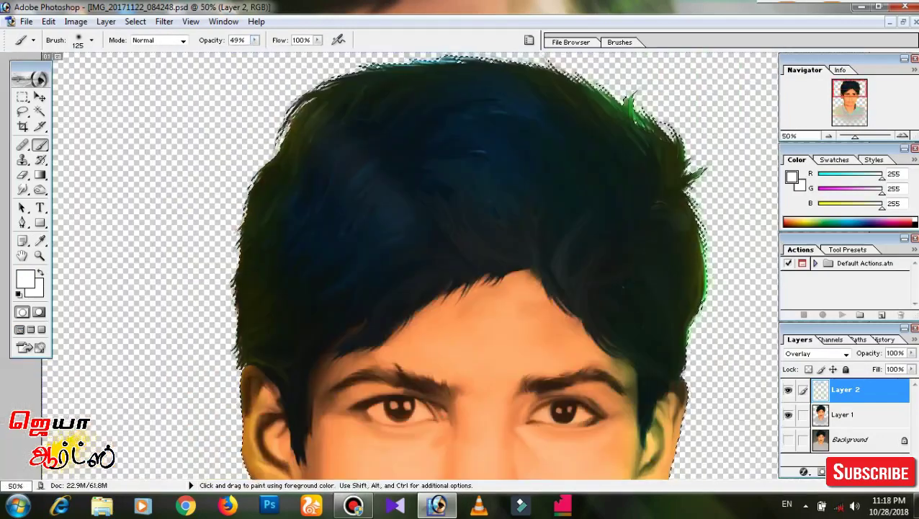
pyautogui.hotkey('ctrl', '-')
pyautogui.hotkey('ctrl', '-')
pyautogui.hotkey('ctrl', '-')
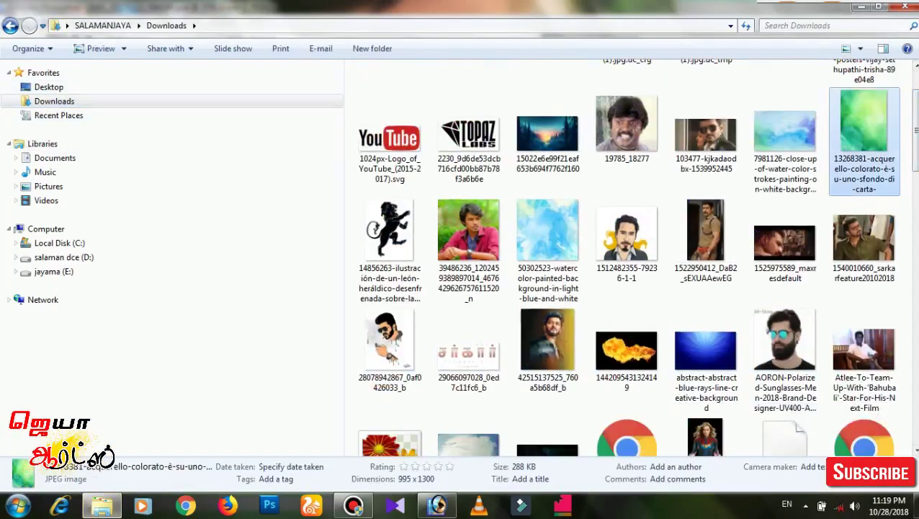
# Bring the green texture in below the portrait and adjust its Hue/Saturation and Color Balance.
pyautogui.scroll(-5, 627, 260)
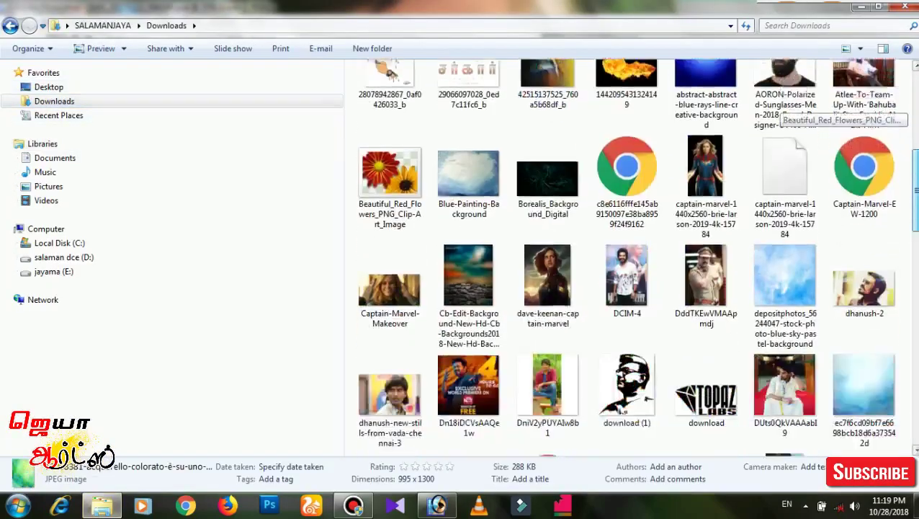
pyautogui.scroll(-5, 627, 259)
pyautogui.moveTo(861, 164); pyautogui.dragTo(452, 368)
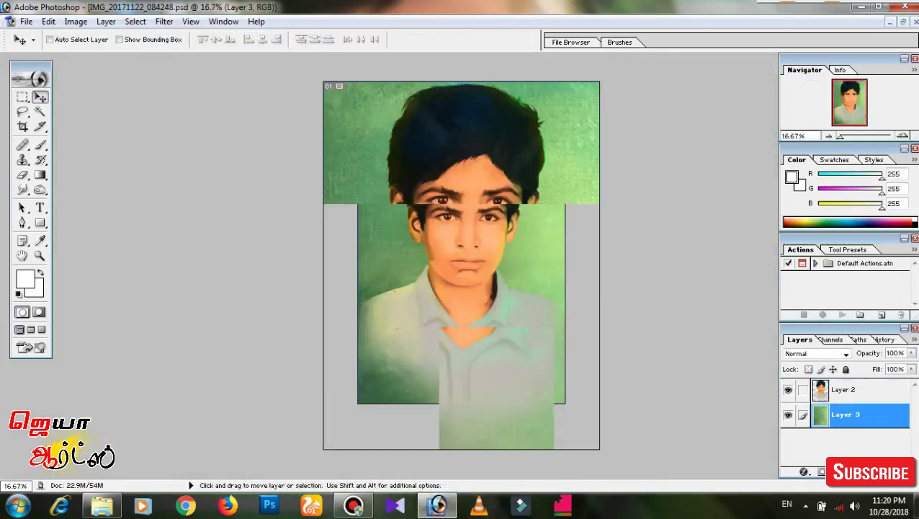
pyautogui.hotkey('ctrl', 'u')
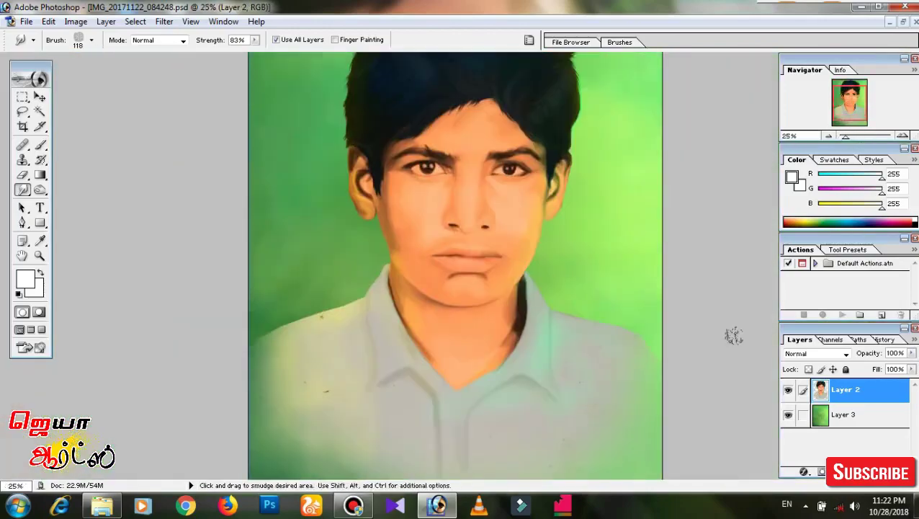
pyautogui.hotkey('ctrl', 'b')
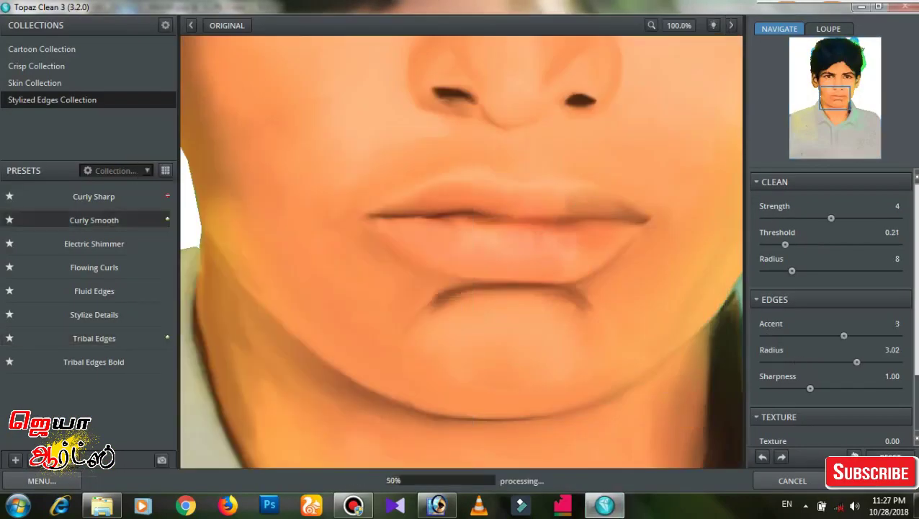
# Check the Curly Smooth preview on the hair and eyes while adjusting Clean Strength and Edges Accent.
pyautogui.moveTo(836, 98)
pyautogui.mouseDown()
pyautogui.moveTo(837, 54)
pyautogui.moveTo(840, 65)
pyautogui.mouseUp()
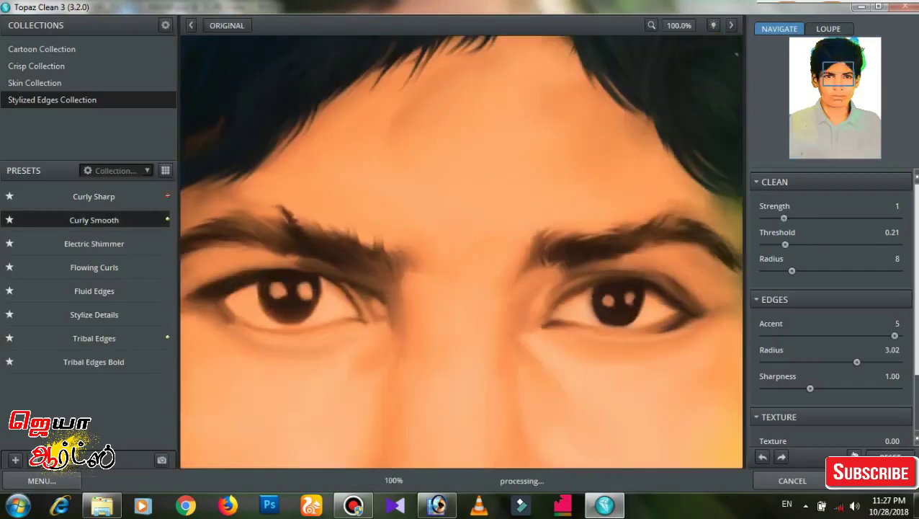
pyautogui.moveTo(461, 180); pyautogui.dragTo(461, 454)
pyautogui.moveTo(461, 288); pyautogui.dragTo(461, 433)
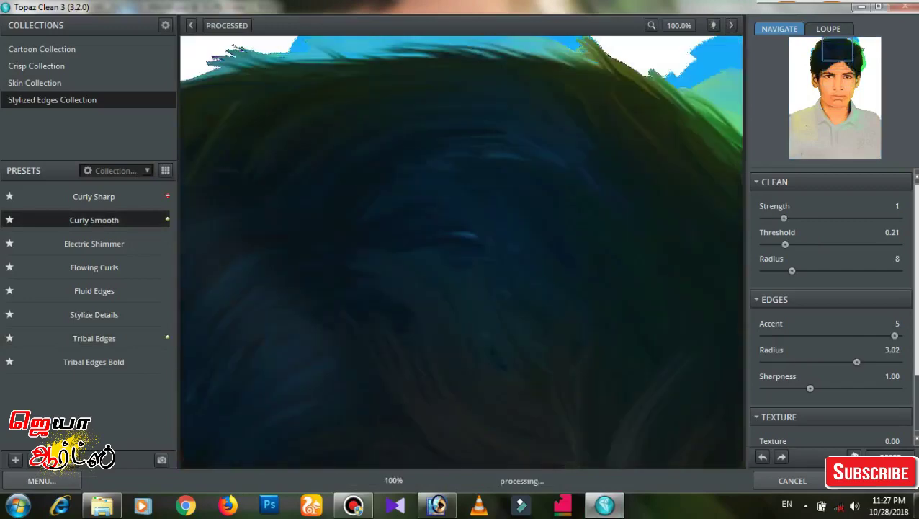
pyautogui.click(816, 218)
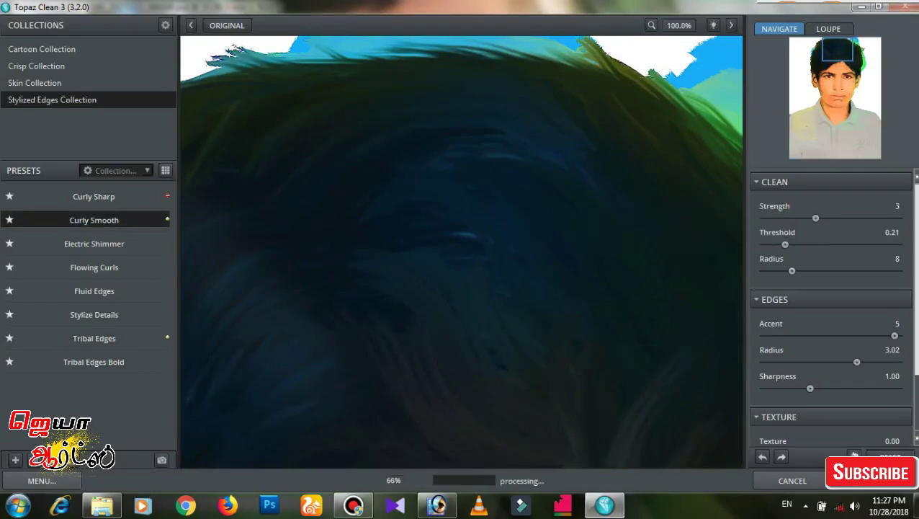
pyautogui.click(793, 335)
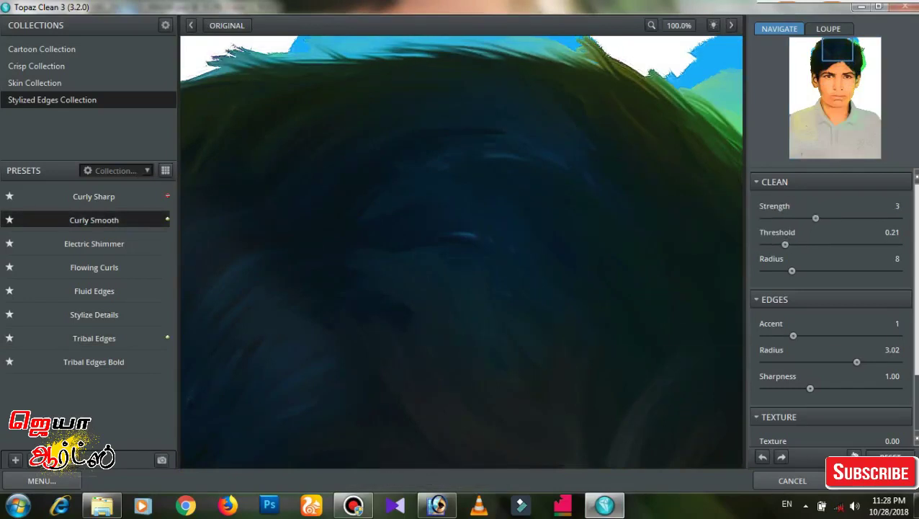
pyautogui.moveTo(461, 396); pyautogui.dragTo(461, 108)
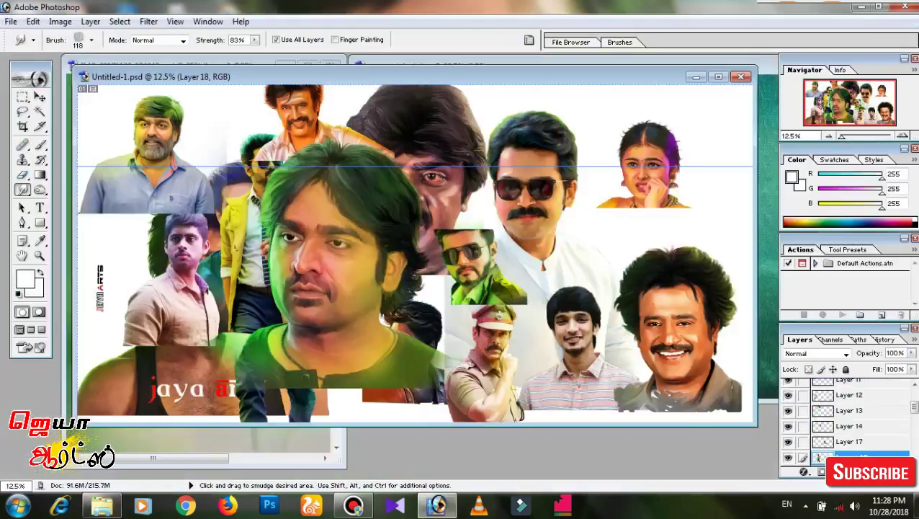
# Move the jayaarts text layer onto the portrait and start Free Transform to position it.
pyautogui.press('v')
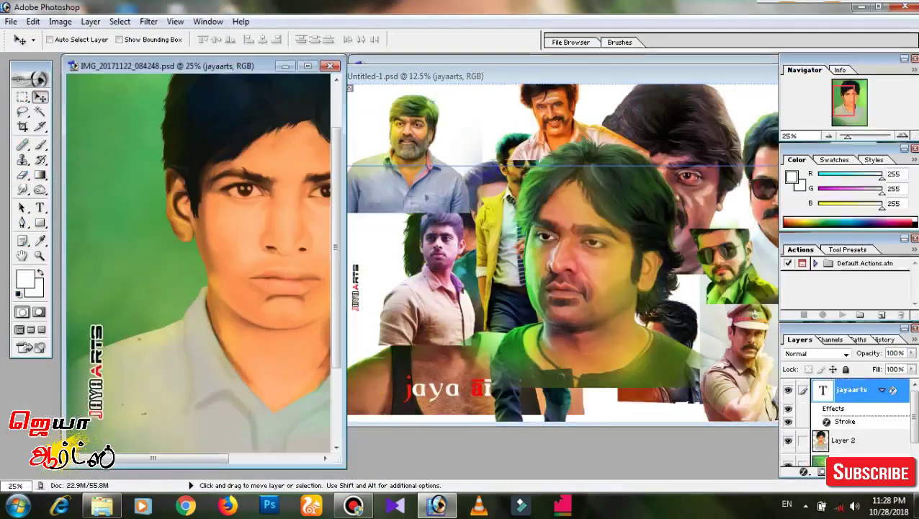
pyautogui.click(308, 66)
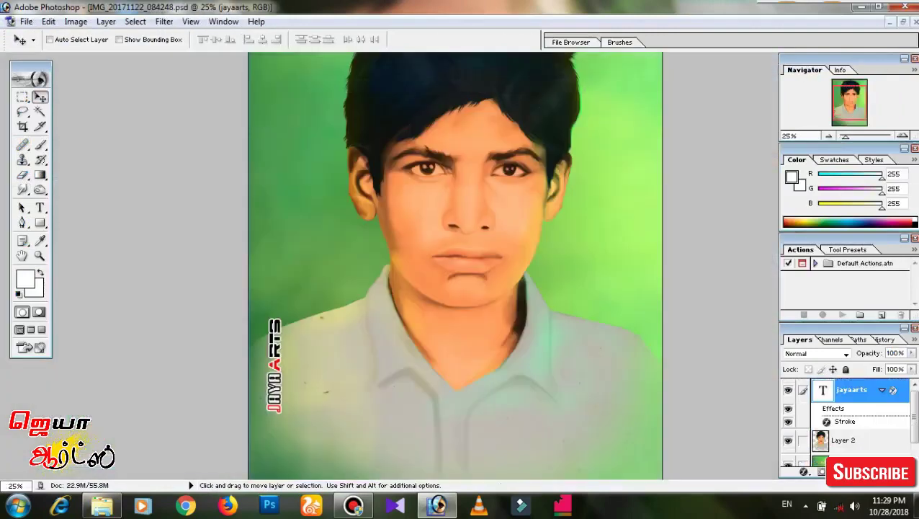
pyautogui.hotkey('ctrl', 't')
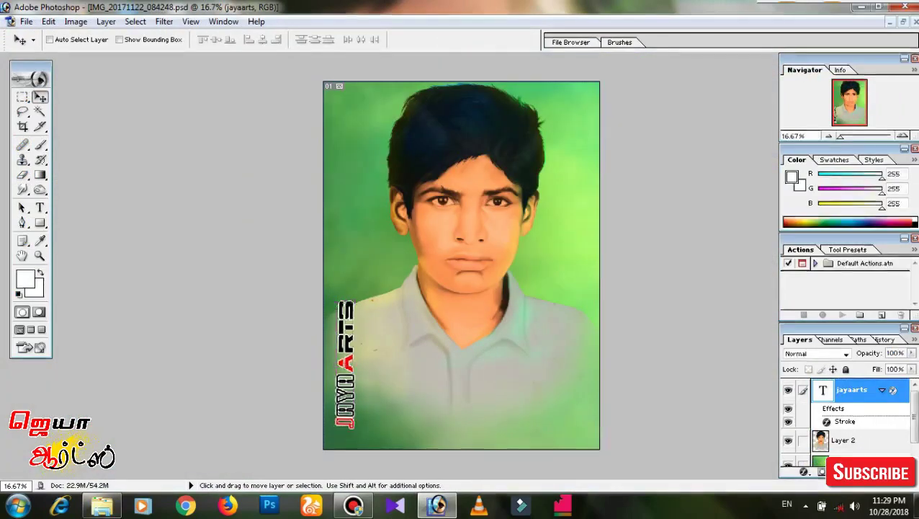